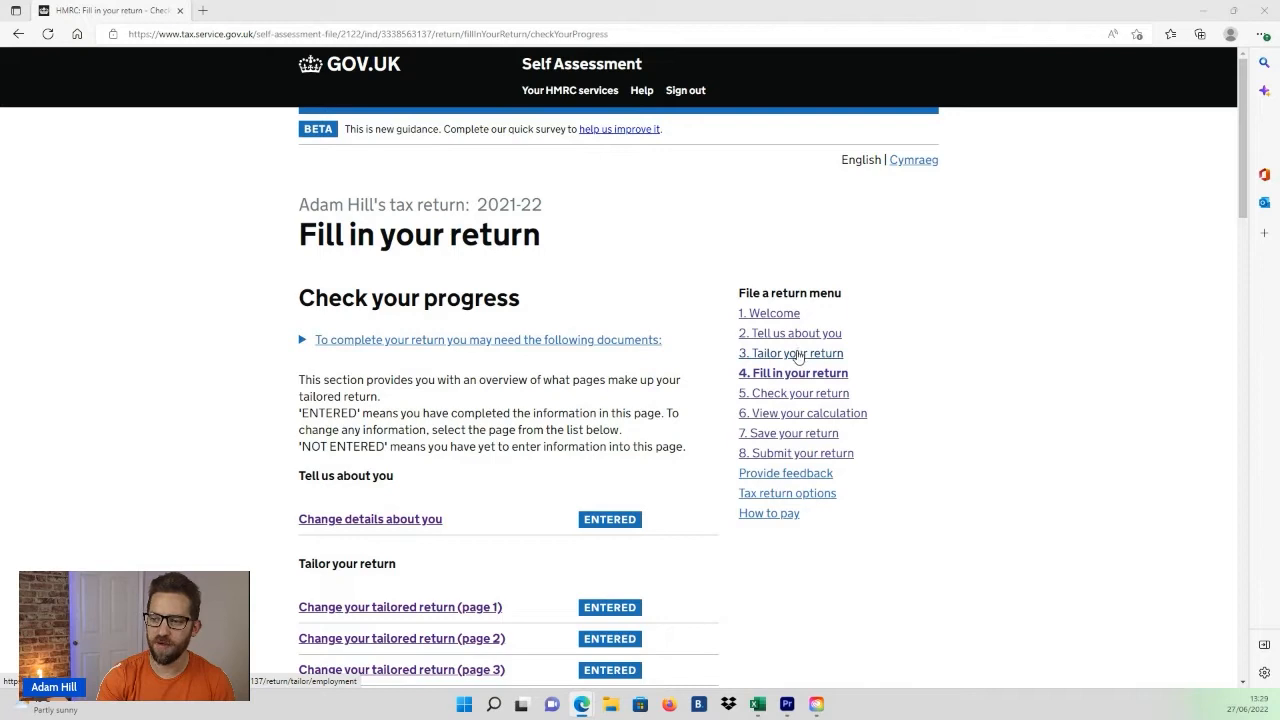
# Step: Open the Tailor your return page and examine the employment notice and the question about being an employee or director
pyautogui.click(800, 355)
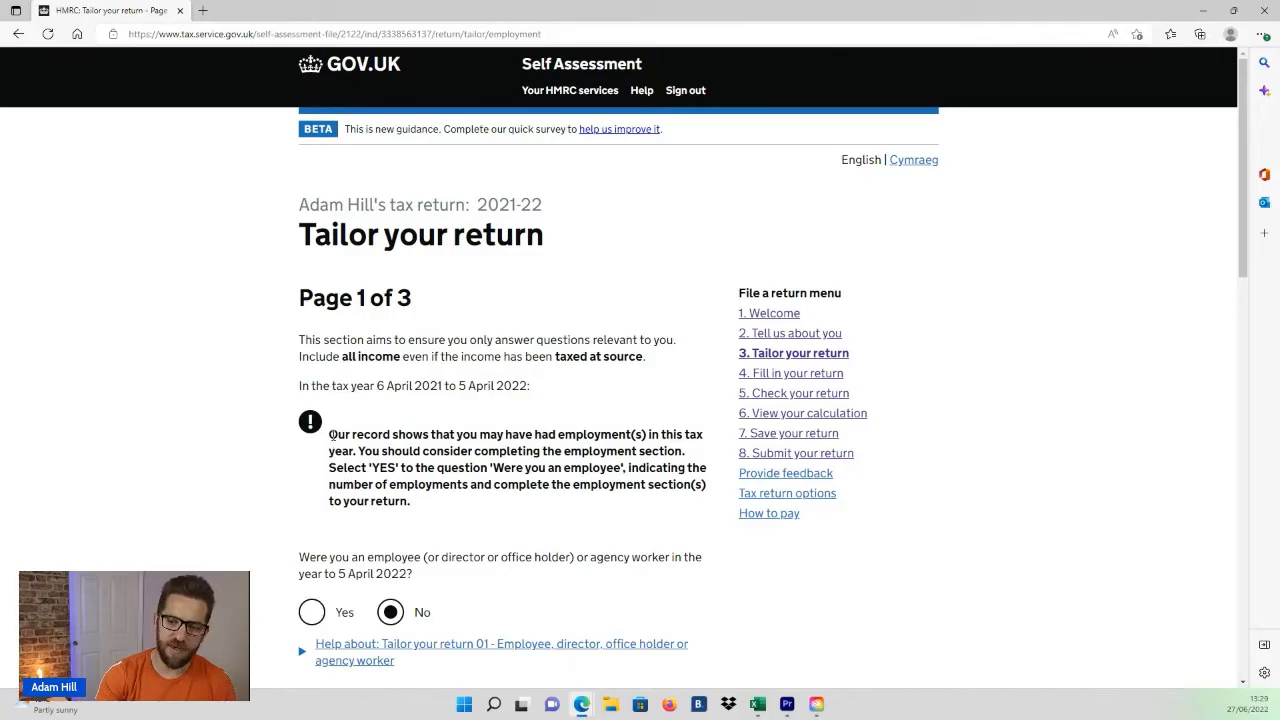
pyautogui.moveTo(331, 434); pyautogui.dragTo(688, 443)
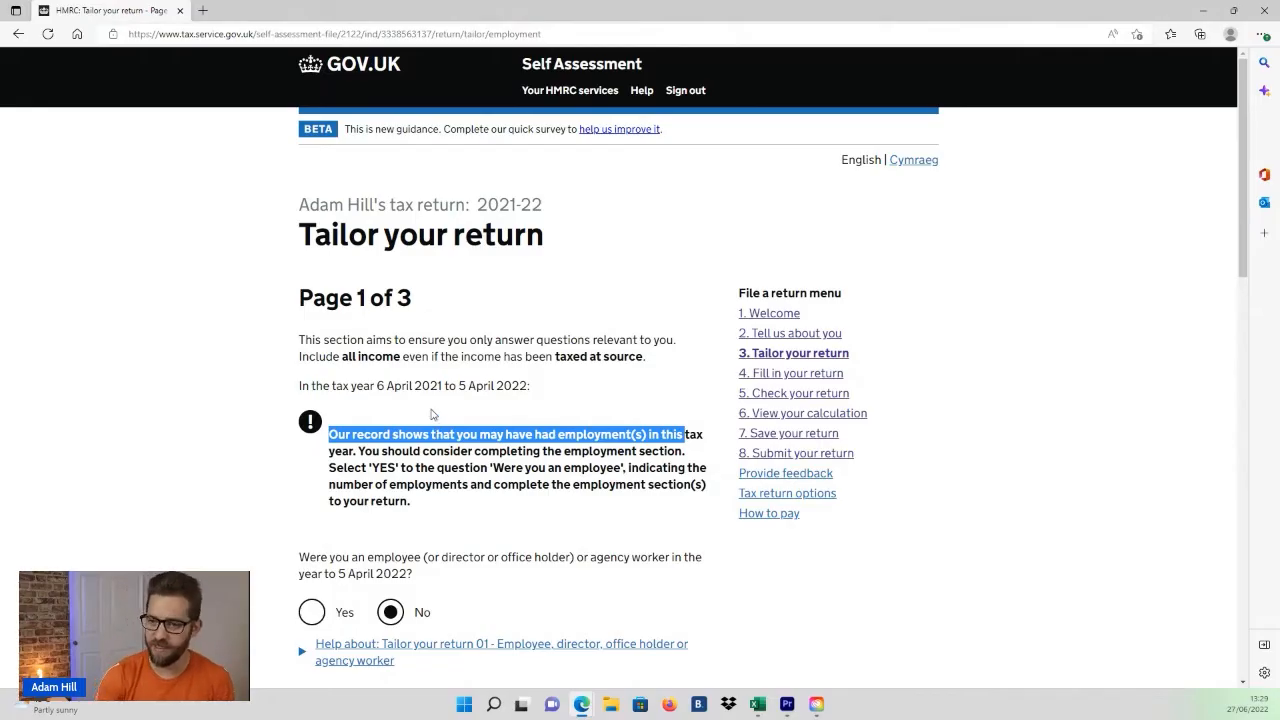
pyautogui.click(299, 308)
pyautogui.moveTo(299, 308); pyautogui.dragTo(425, 312)
pyautogui.moveTo(301, 236); pyautogui.dragTo(556, 253)
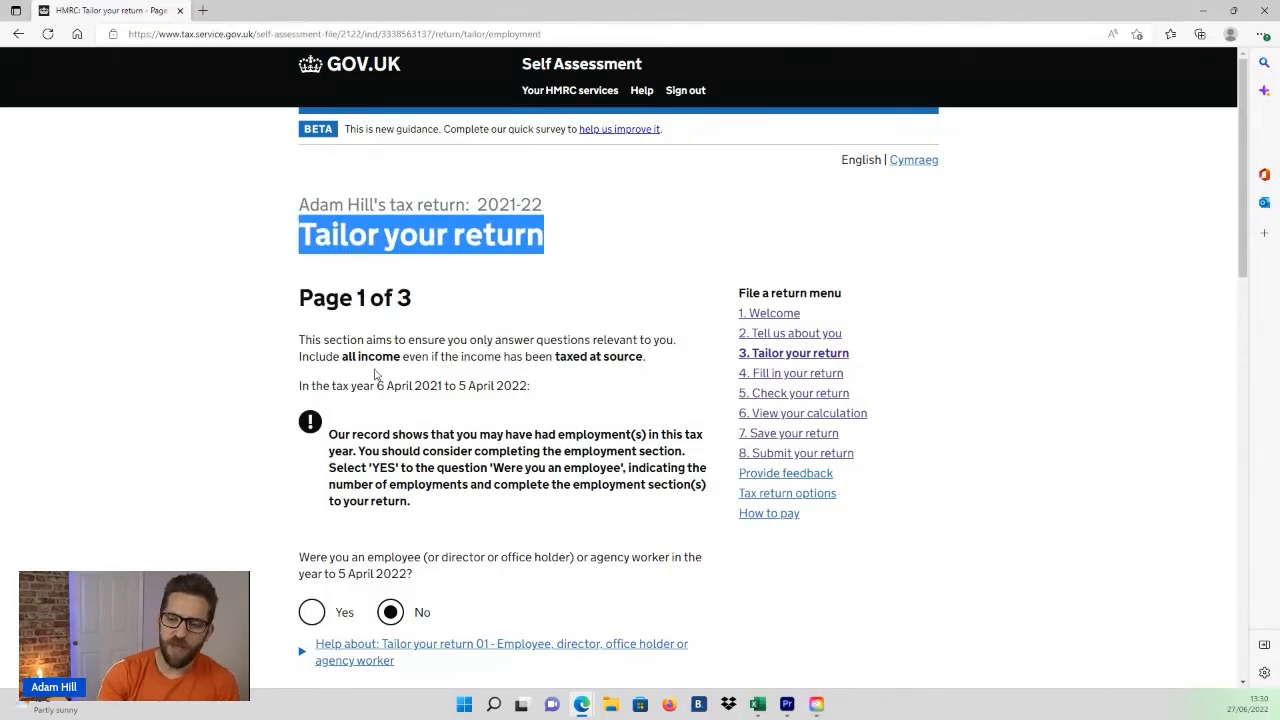
pyautogui.scroll(-3, 312, 340)
pyautogui.moveTo(299, 268); pyautogui.dragTo(689, 285)
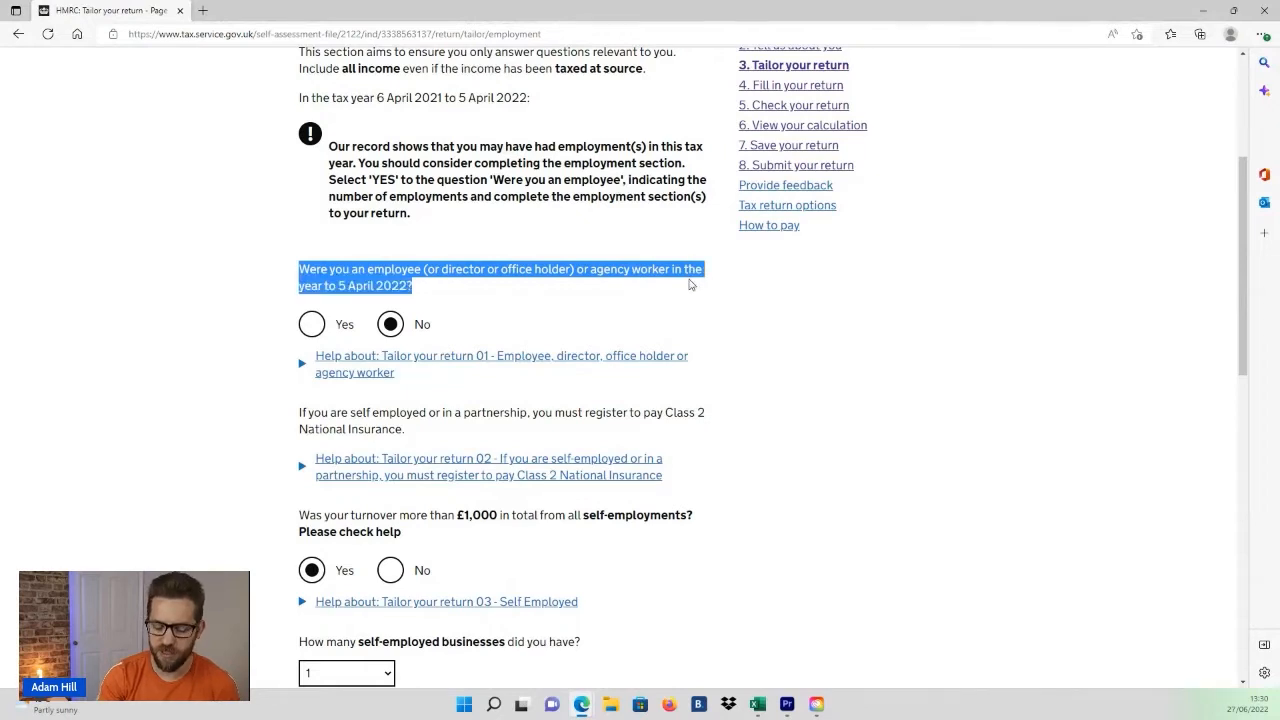
pyautogui.moveTo(689, 285); pyautogui.dragTo(689, 285)
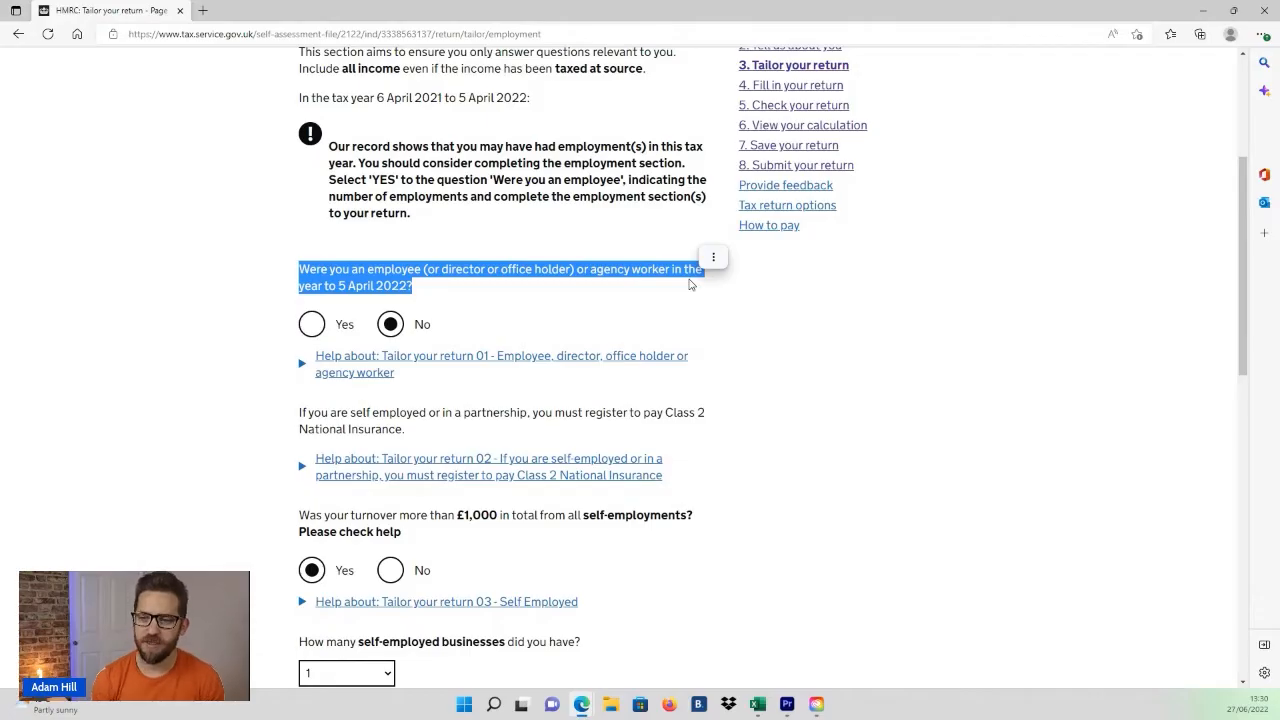
pyautogui.moveTo(597, 270); pyautogui.dragTo(671, 275)
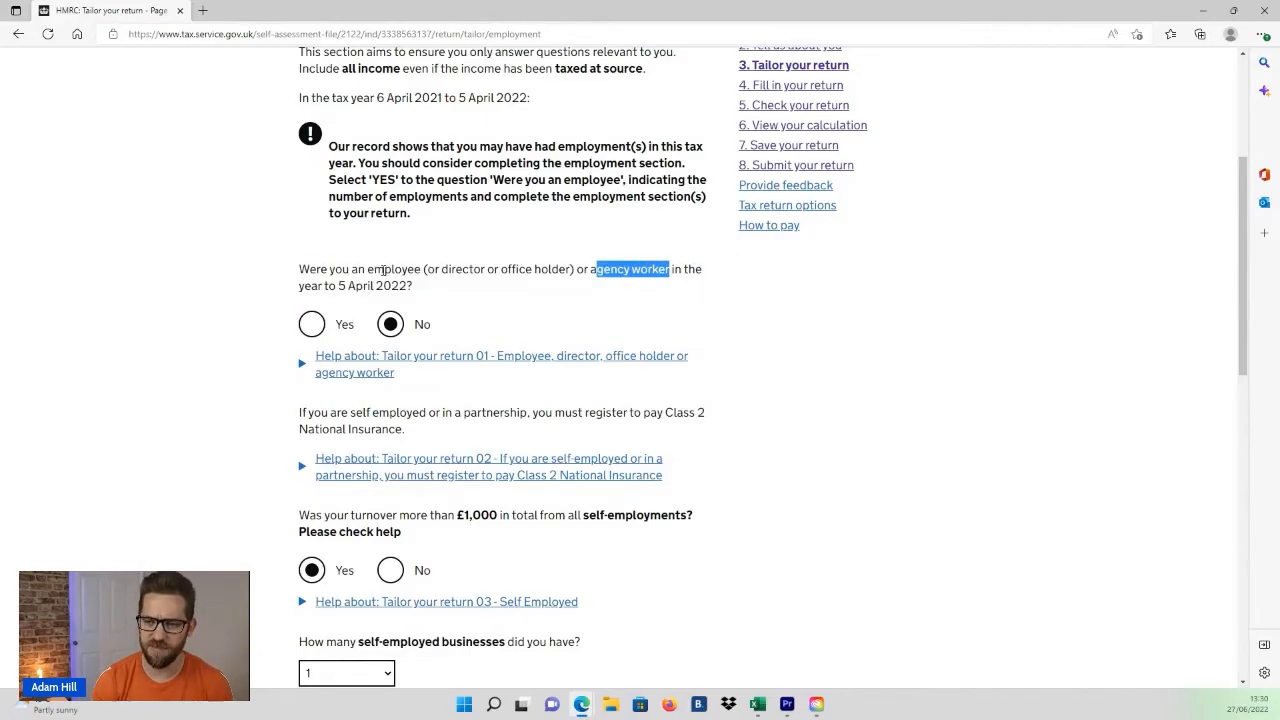
pyautogui.moveTo(367, 270); pyautogui.dragTo(420, 263)
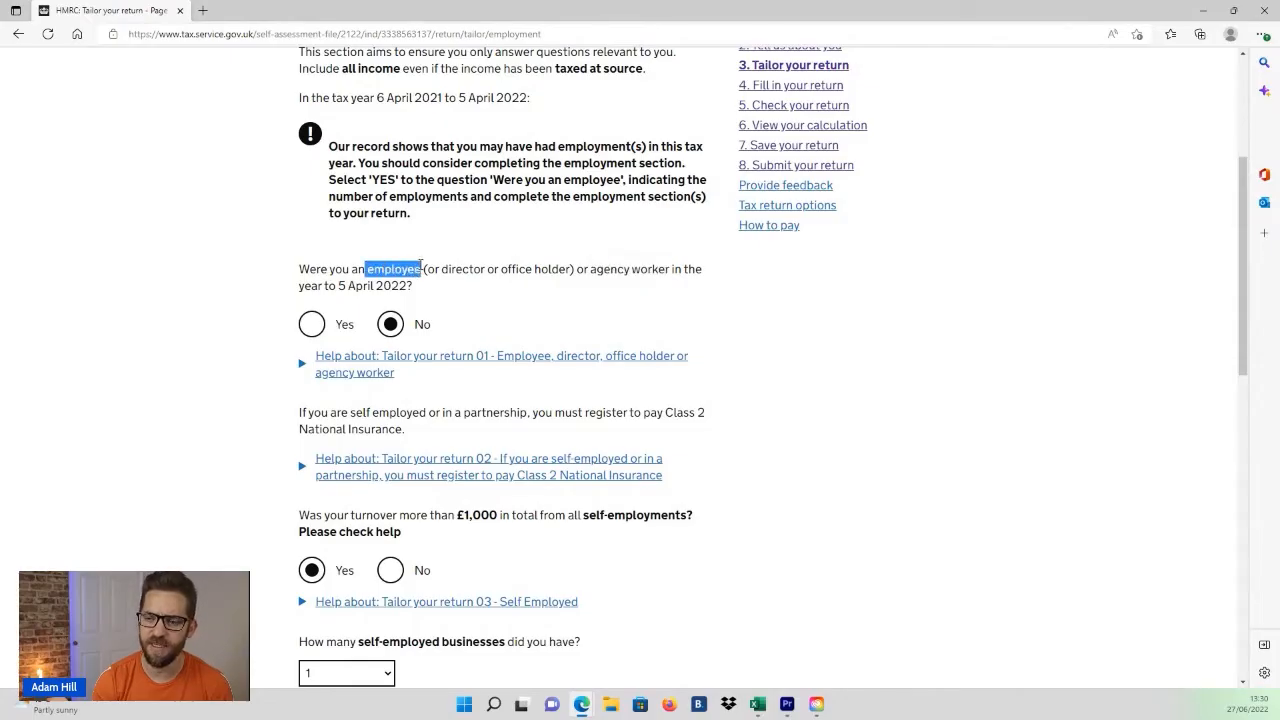
pyautogui.click(441, 270)
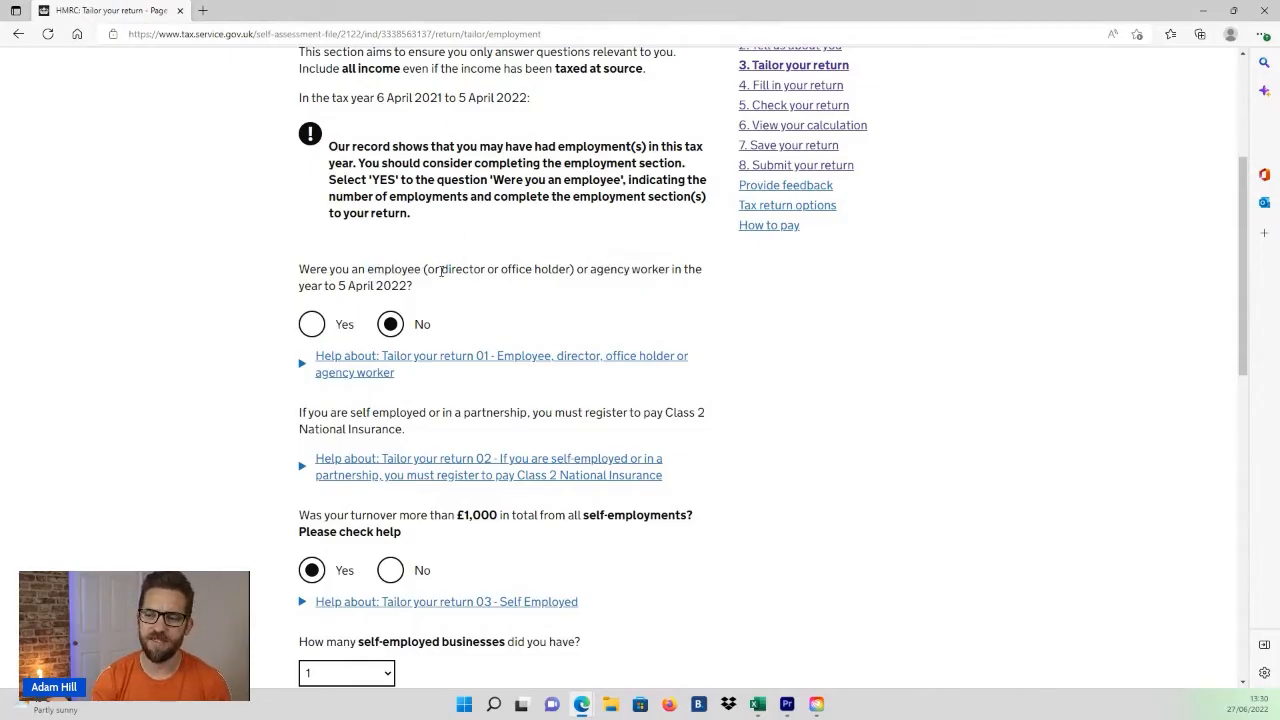
pyautogui.moveTo(441, 270); pyautogui.dragTo(500, 273)
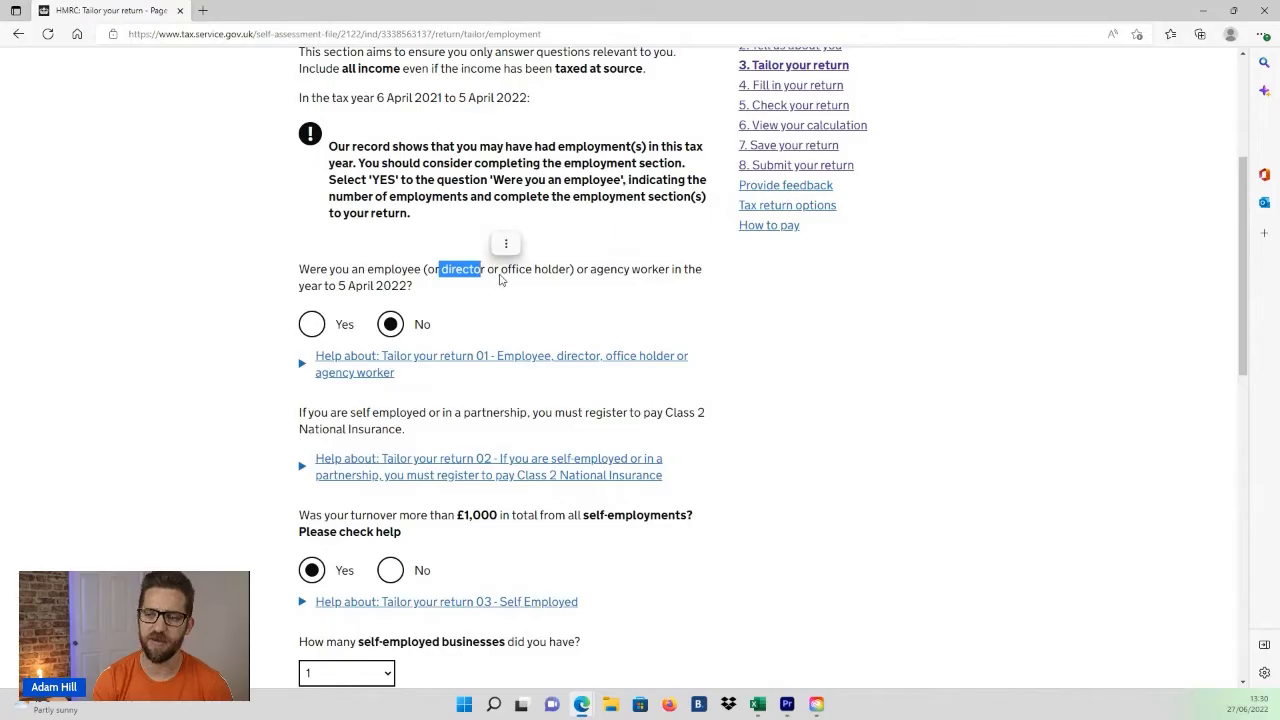
pyautogui.click(500, 273)
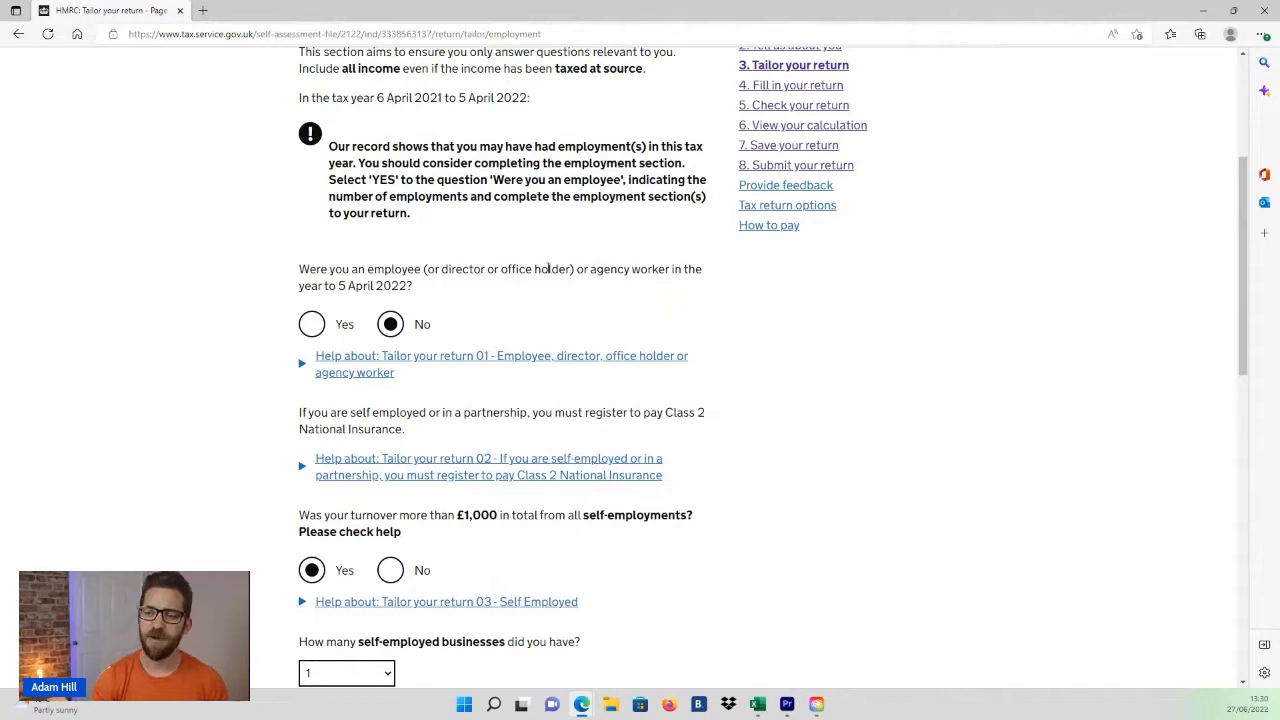
pyautogui.moveTo(501, 270); pyautogui.dragTo(573, 270)
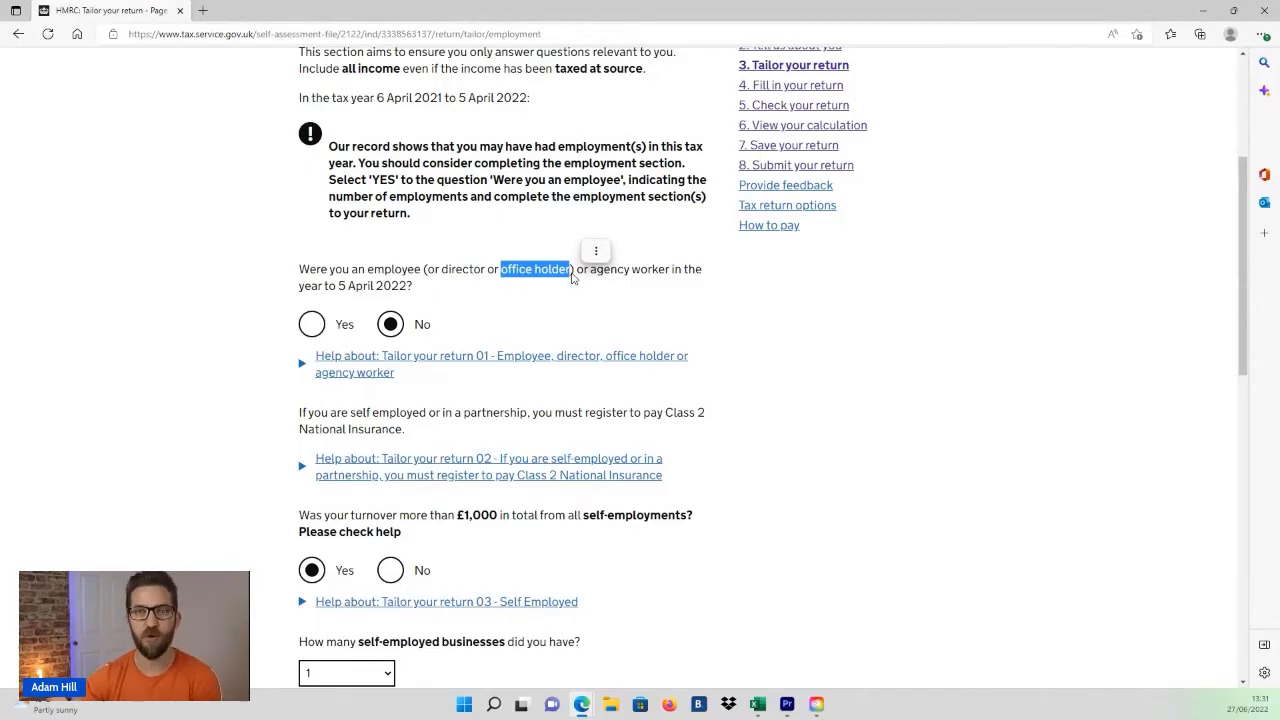
pyautogui.click(485, 265)
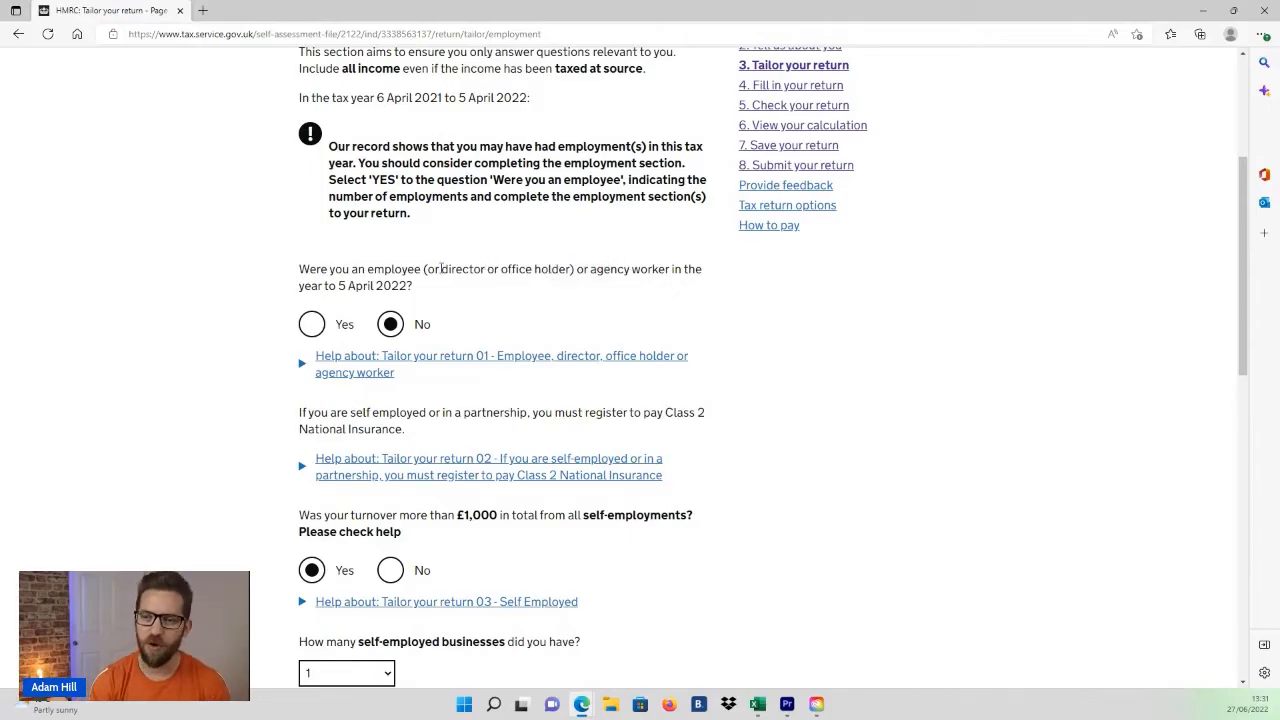
pyautogui.moveTo(441, 268); pyautogui.dragTo(572, 269)
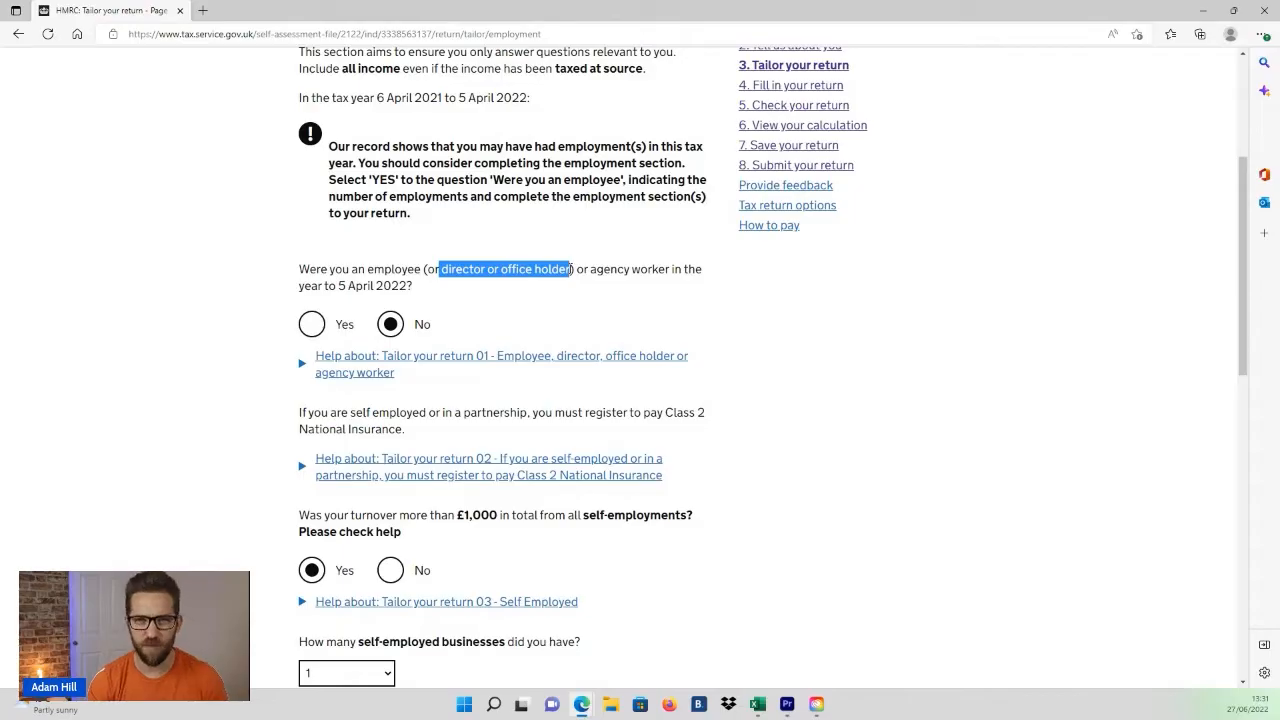
pyautogui.click(512, 293)
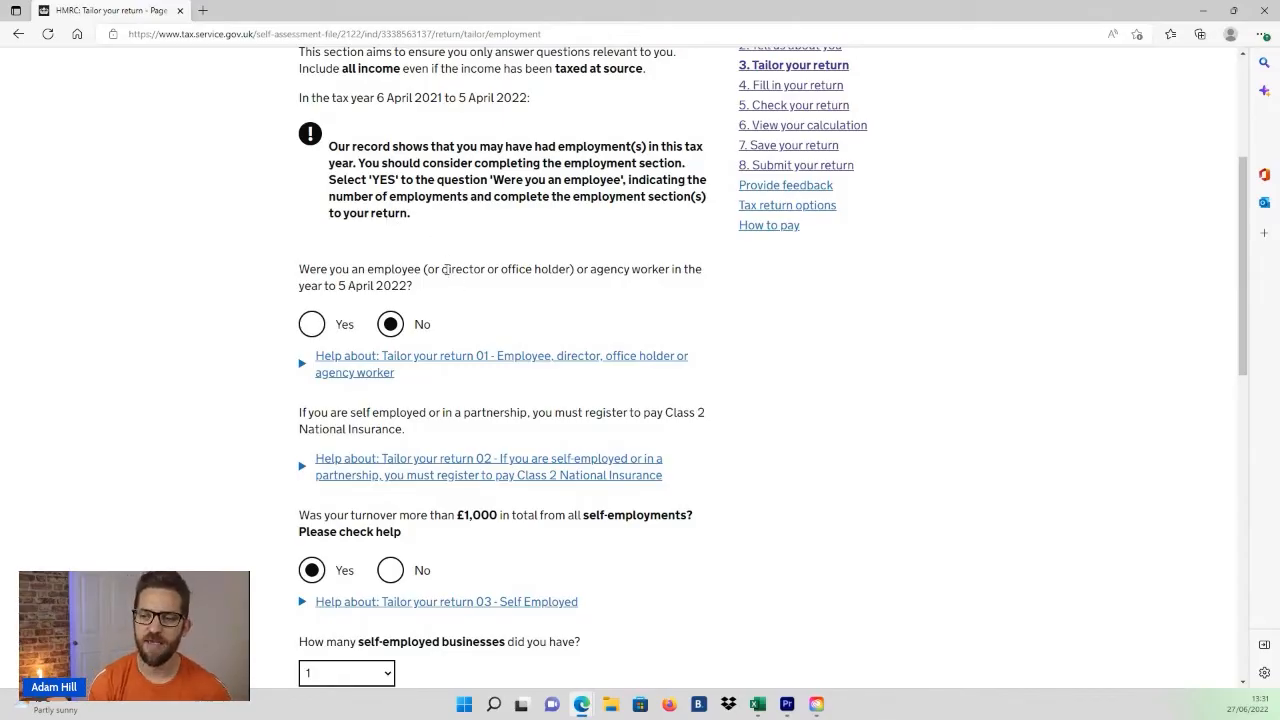
pyautogui.moveTo(447, 269); pyautogui.dragTo(567, 270)
pyautogui.click(519, 271)
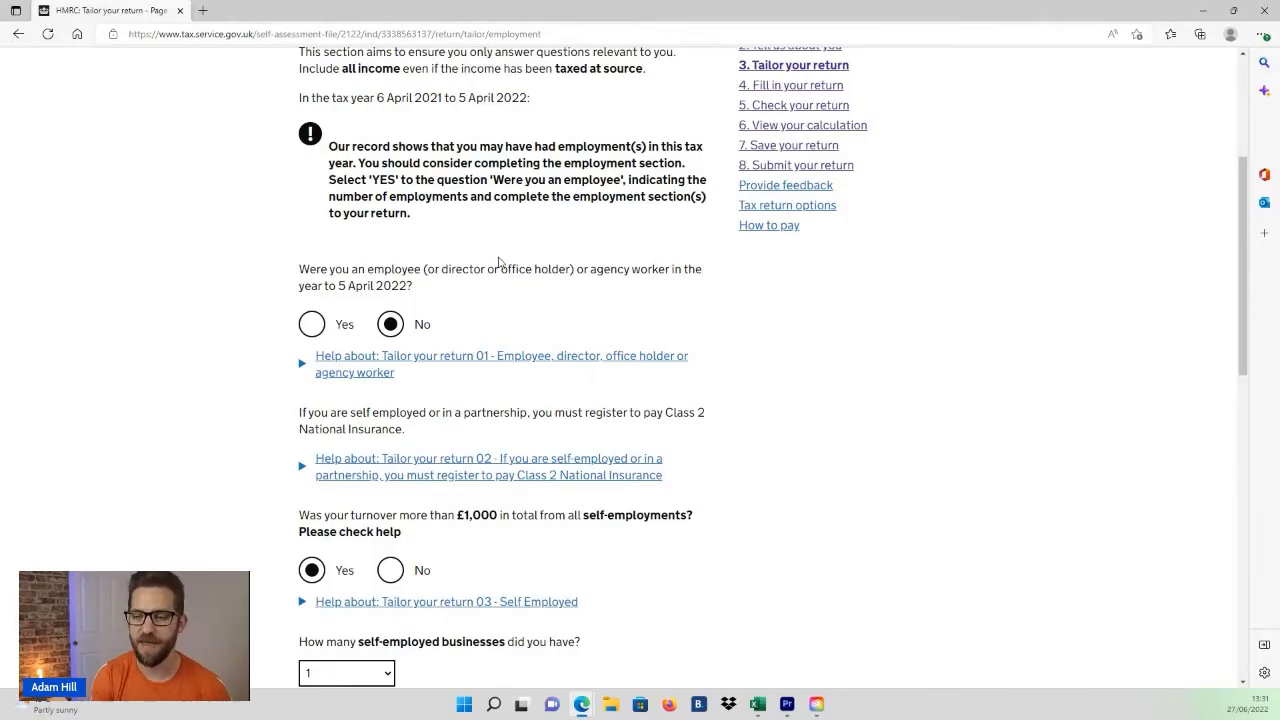
# Step: Answer Yes to having been an employee and set the number of employments or directorships to 1
pyautogui.click(314, 325)
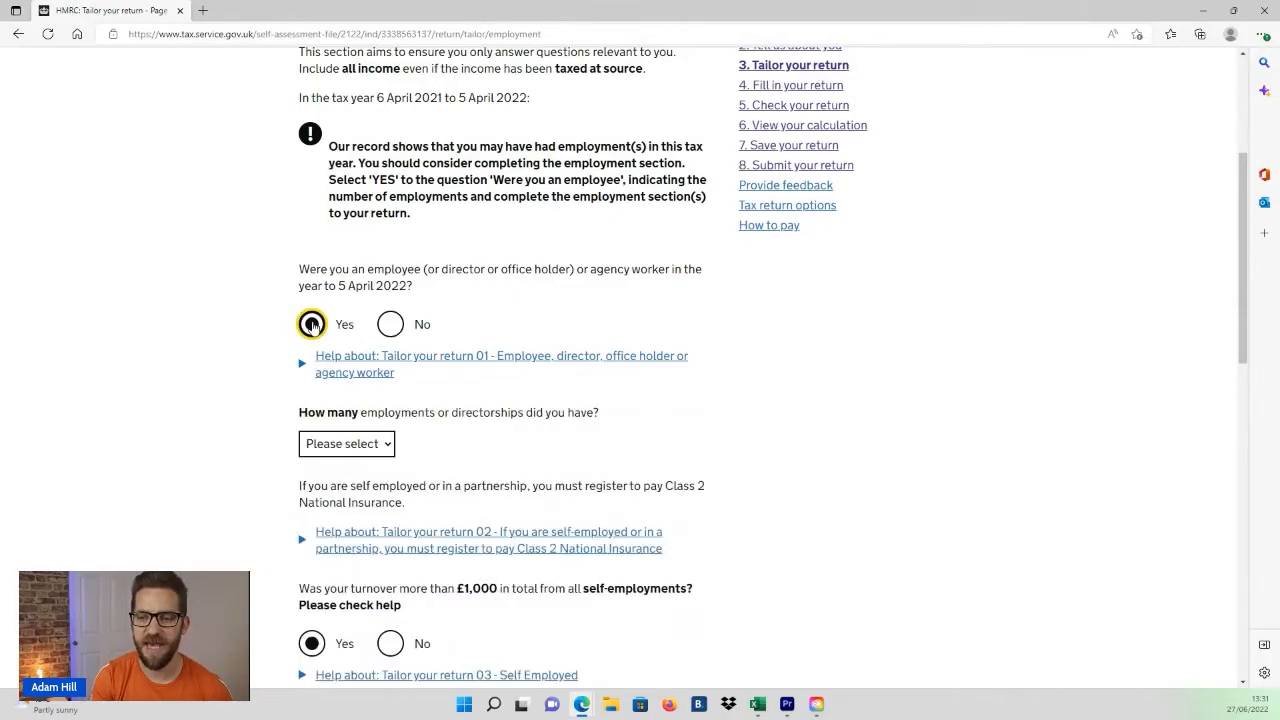
pyautogui.click(388, 447)
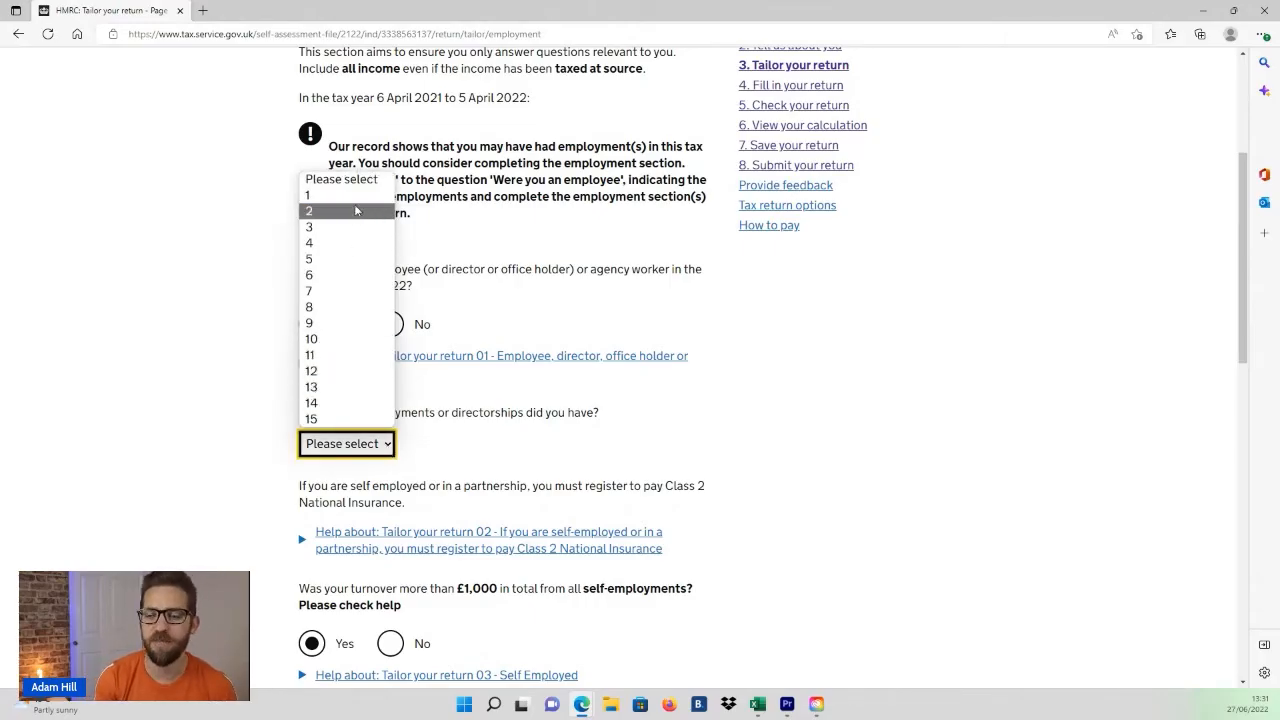
pyautogui.click(323, 197)
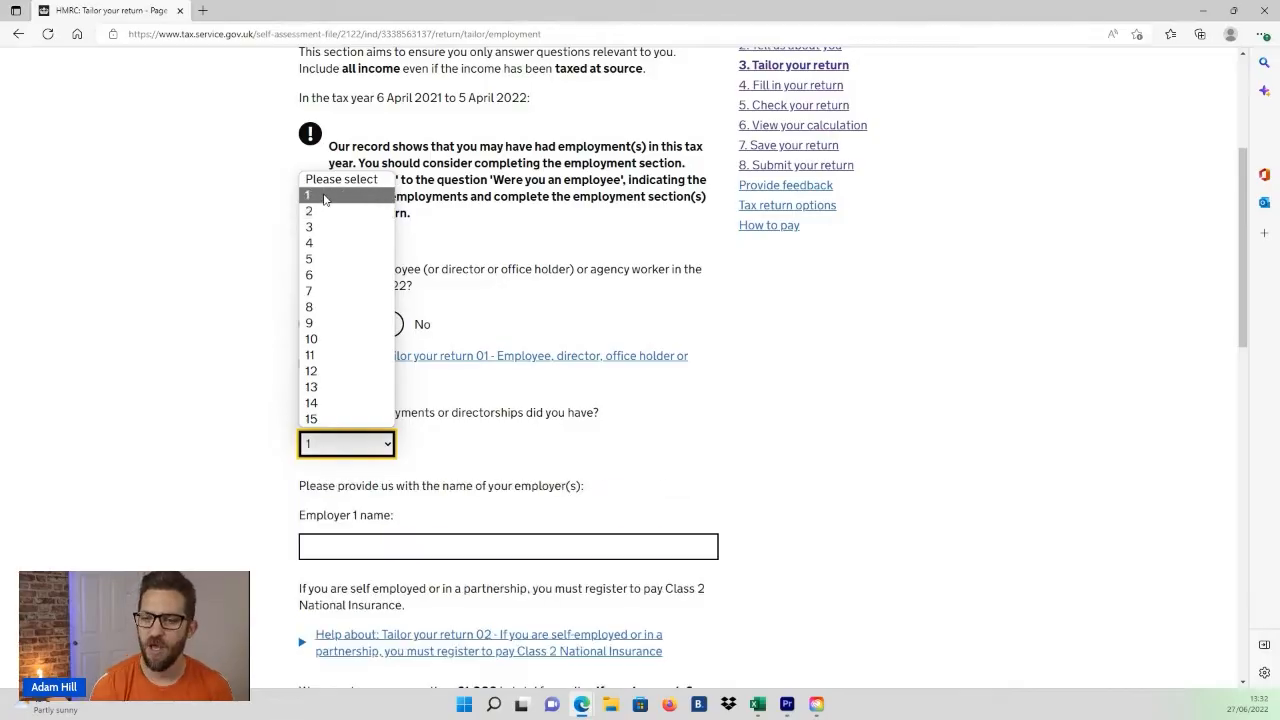
pyautogui.click(323, 197)
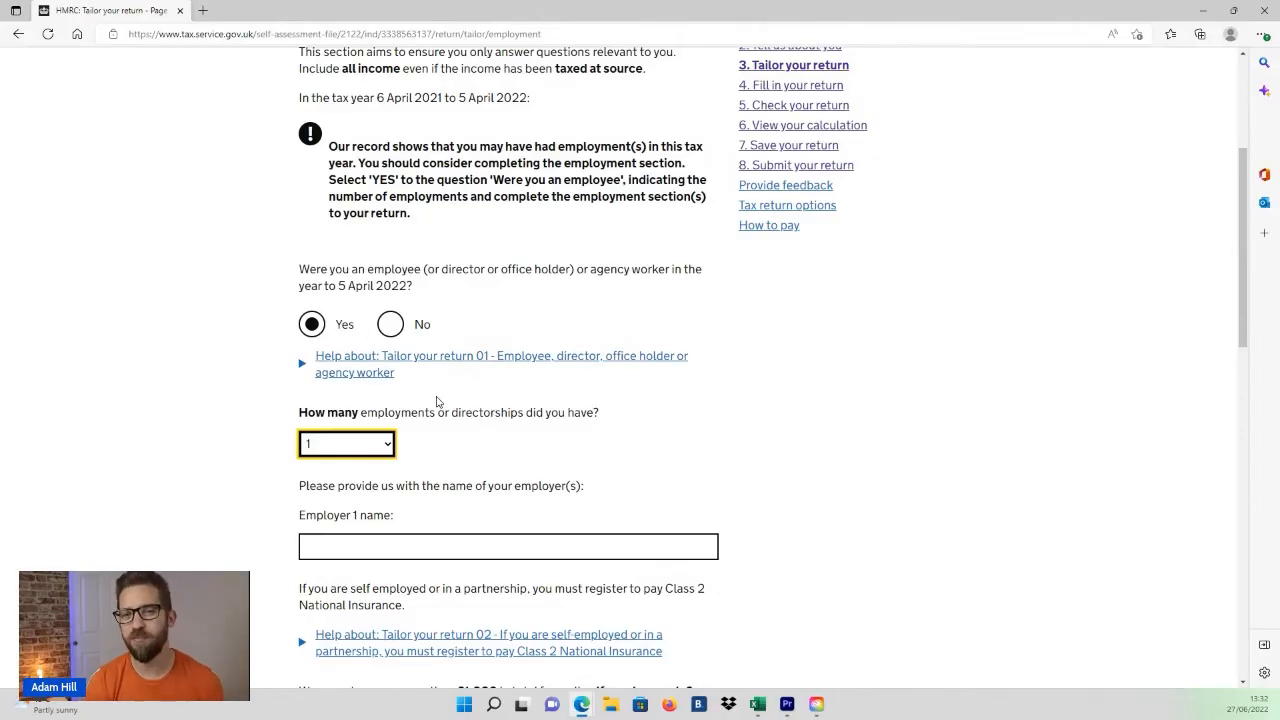
pyautogui.click(387, 447)
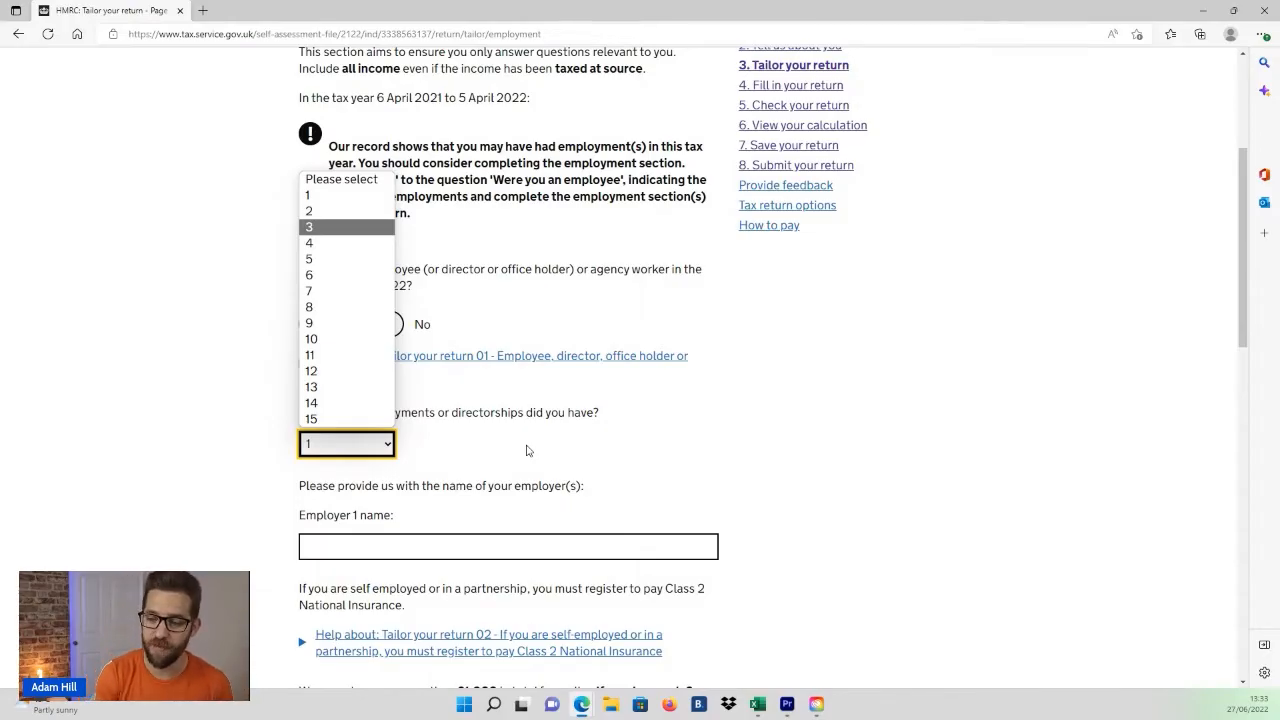
pyautogui.click(320, 195)
# Step: Enter Example Ltd as the Employer 1 name
pyautogui.click(410, 546)
pyautogui.write('E')
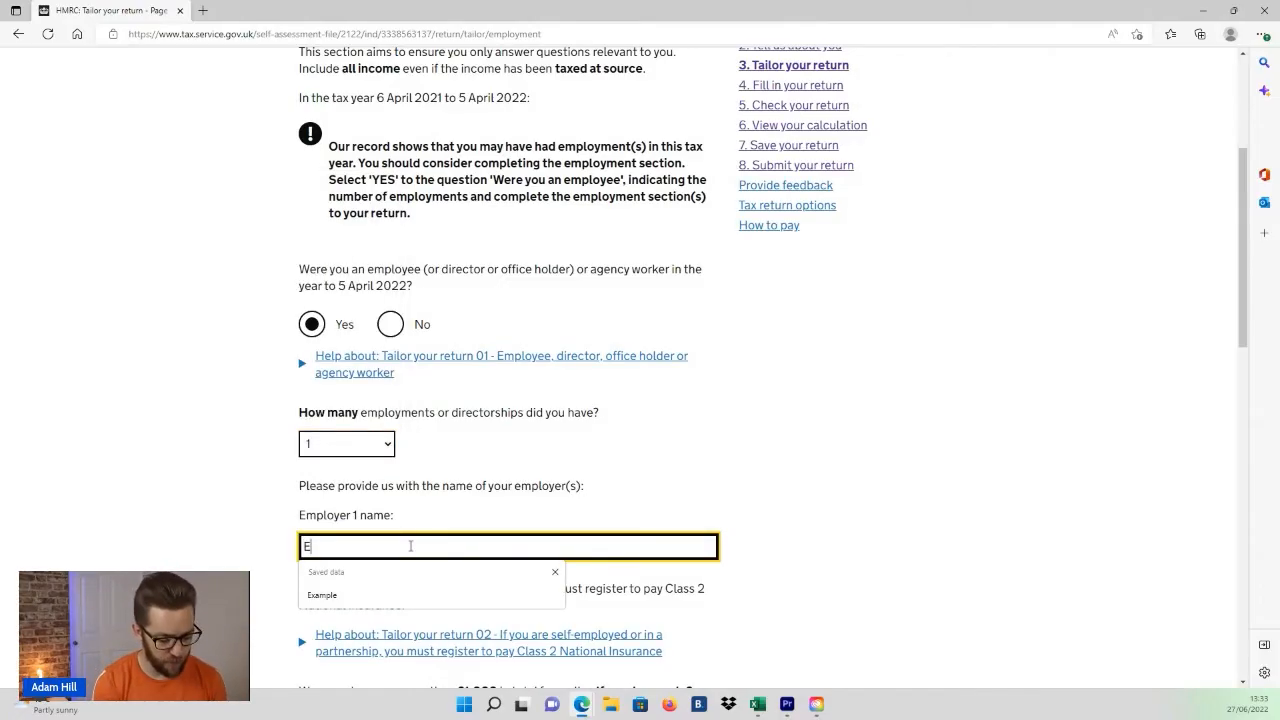
pyautogui.write('xample Ltd')
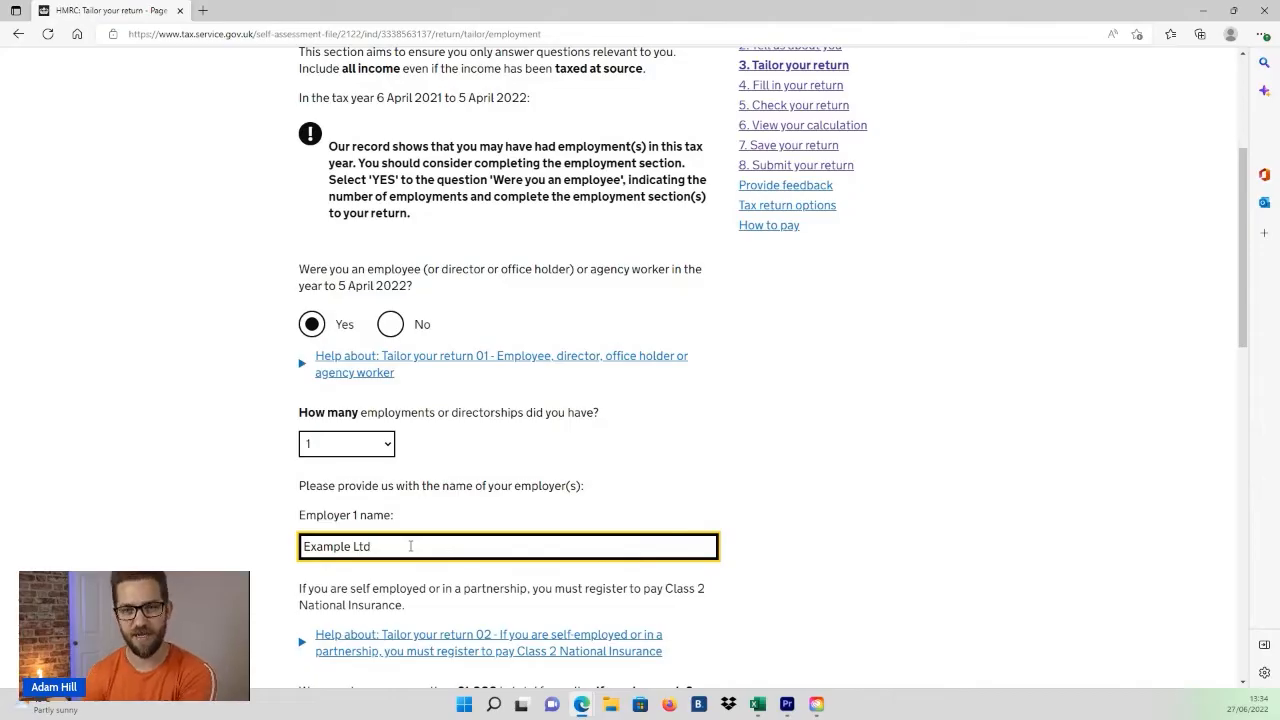
# Step: Save and continue the first page of the tailored return
pyautogui.scroll(-1, 410, 546)
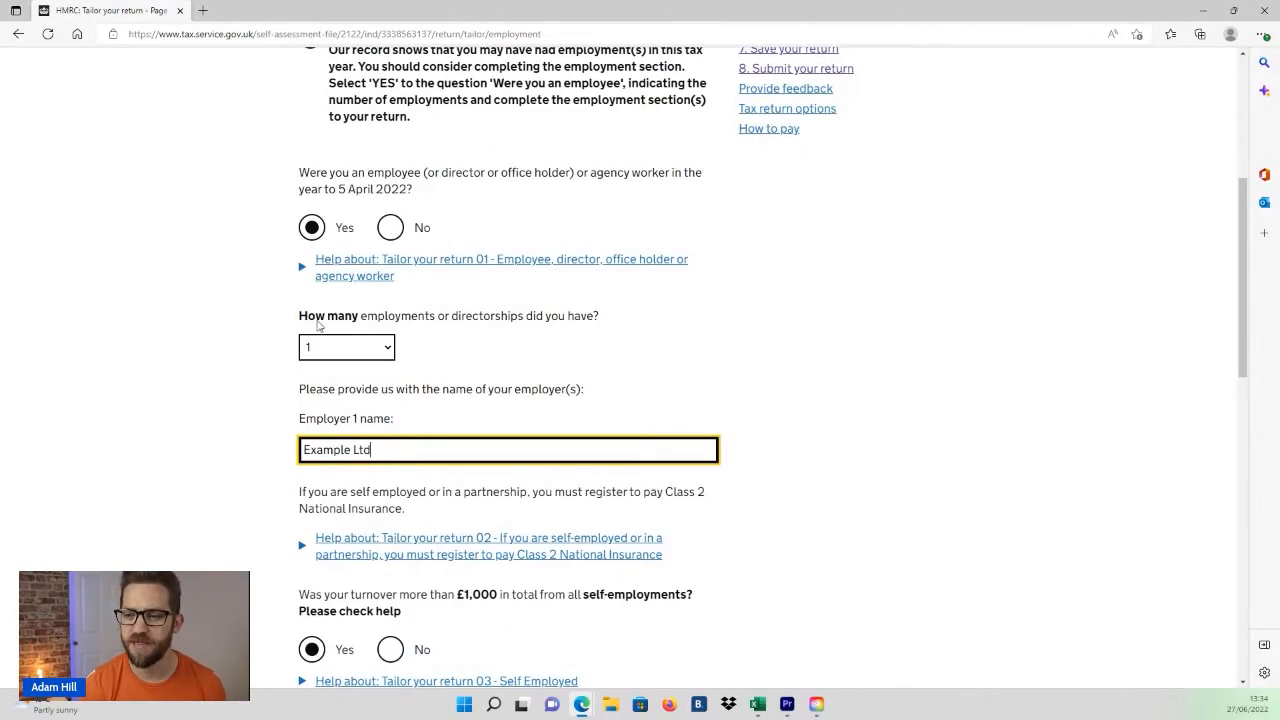
pyautogui.scroll(-4, 440, 296)
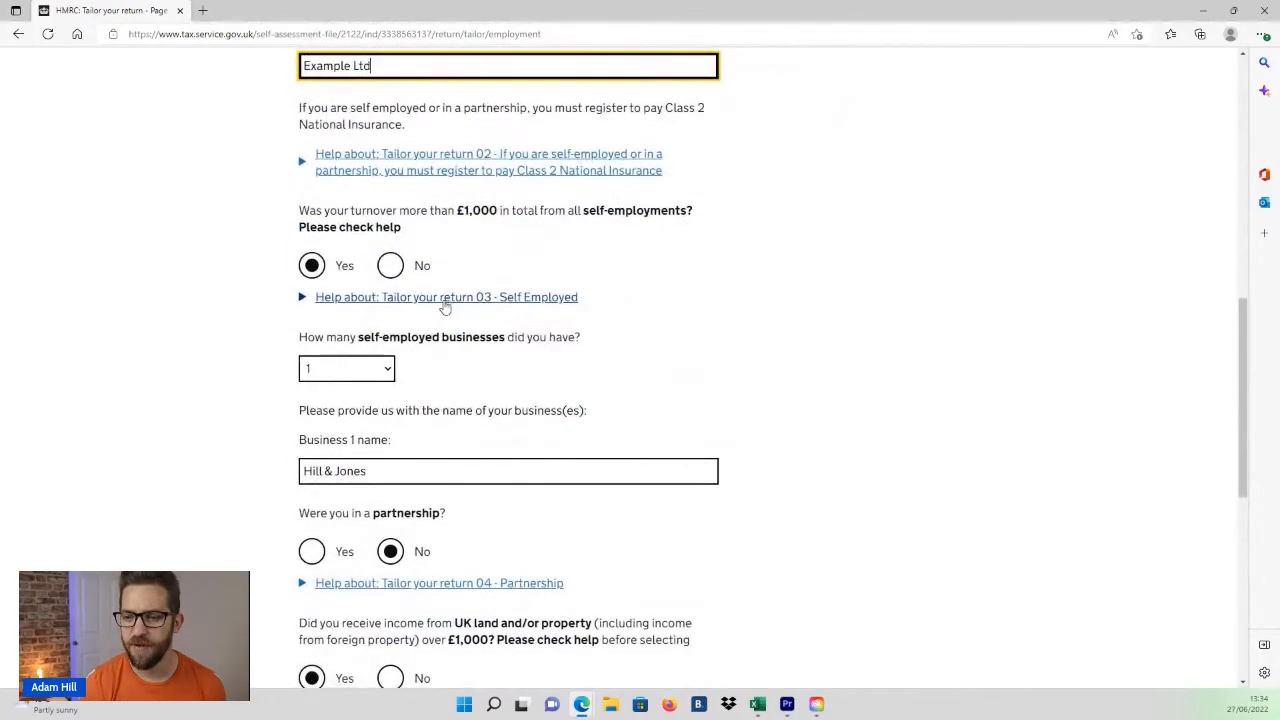
pyautogui.scroll(-6, 443, 306)
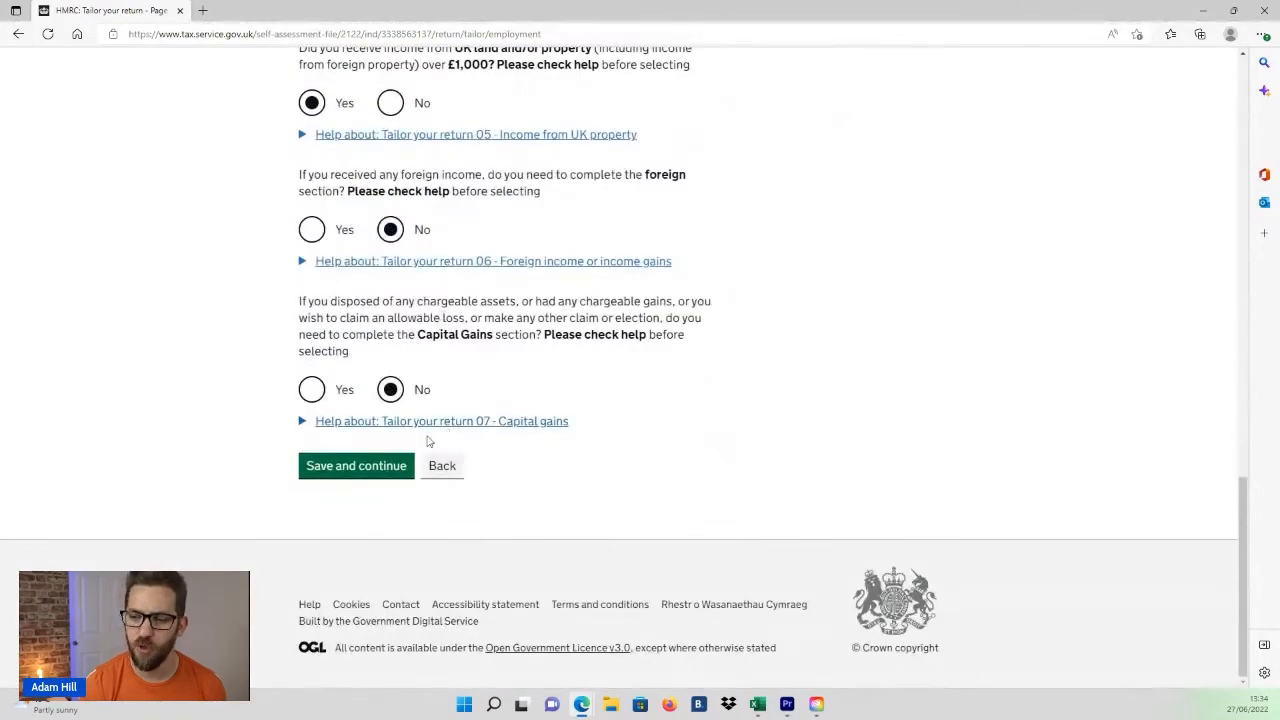
pyautogui.click(376, 468)
# Step: Go to the Fill in your return progress page and open the income entry for Example Ltd
pyautogui.click(779, 375)
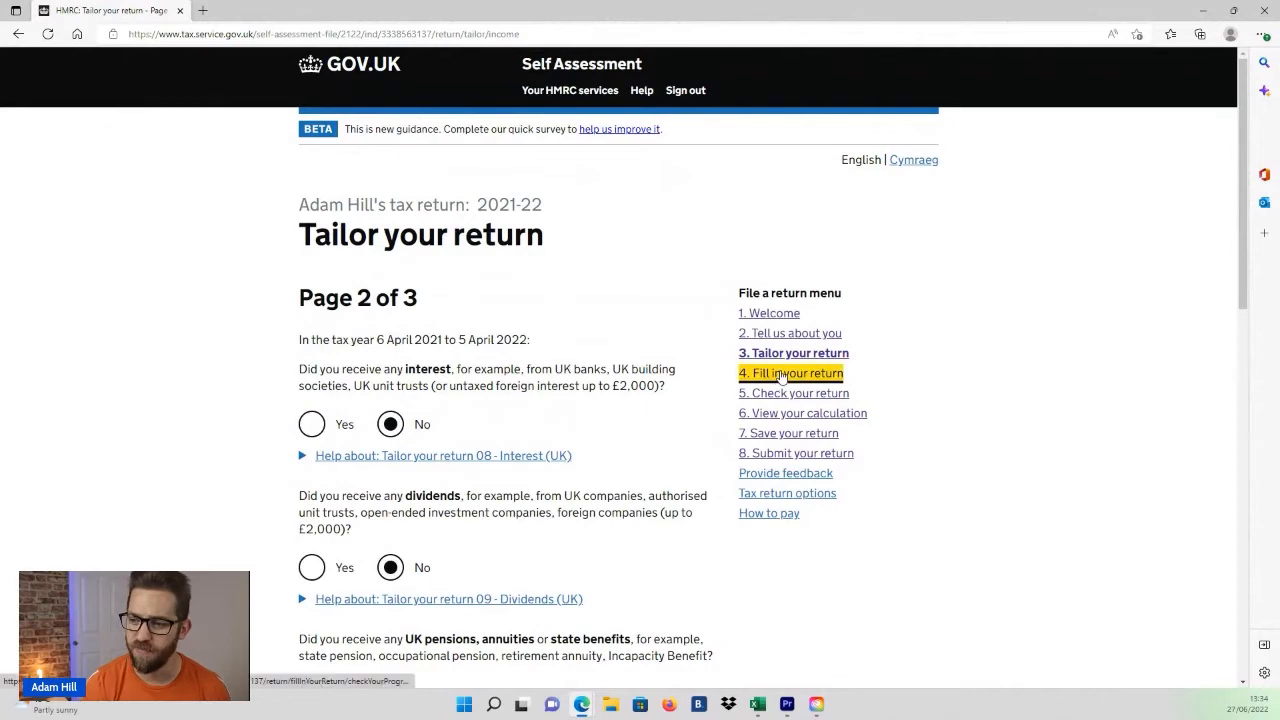
pyautogui.scroll(-2, 612, 432)
pyautogui.scroll(-1, 612, 432)
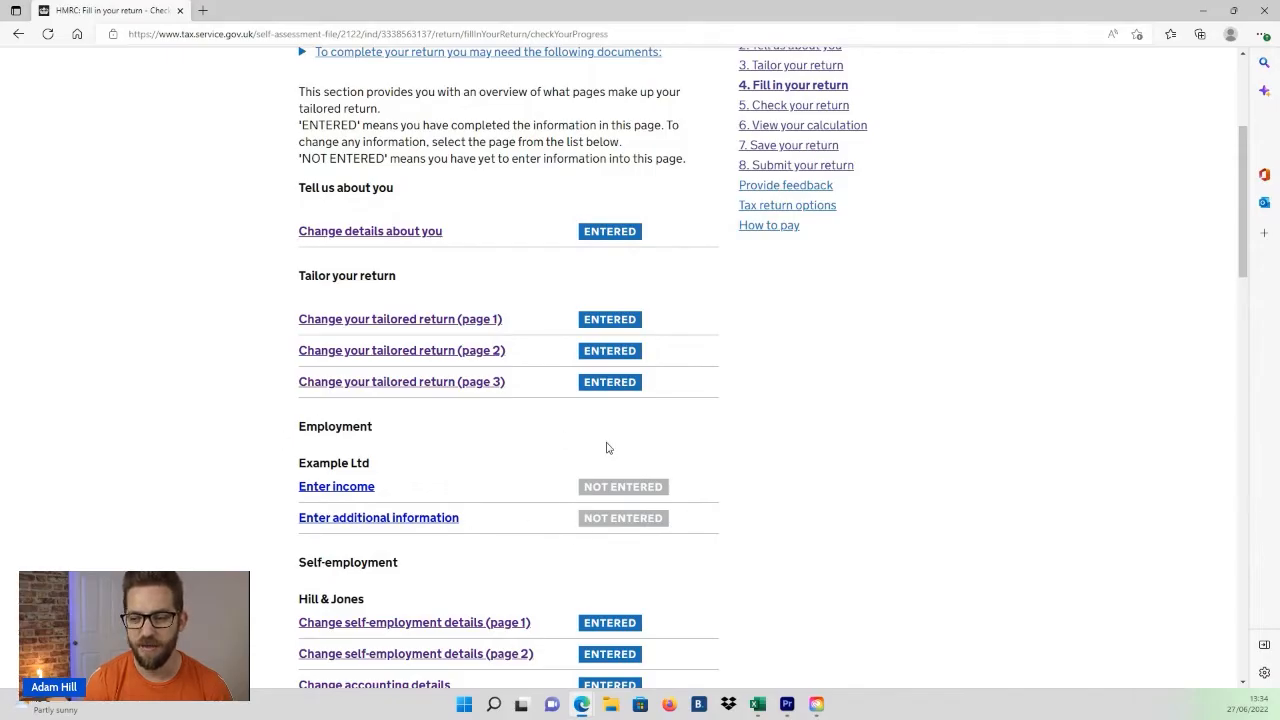
pyautogui.click(319, 488)
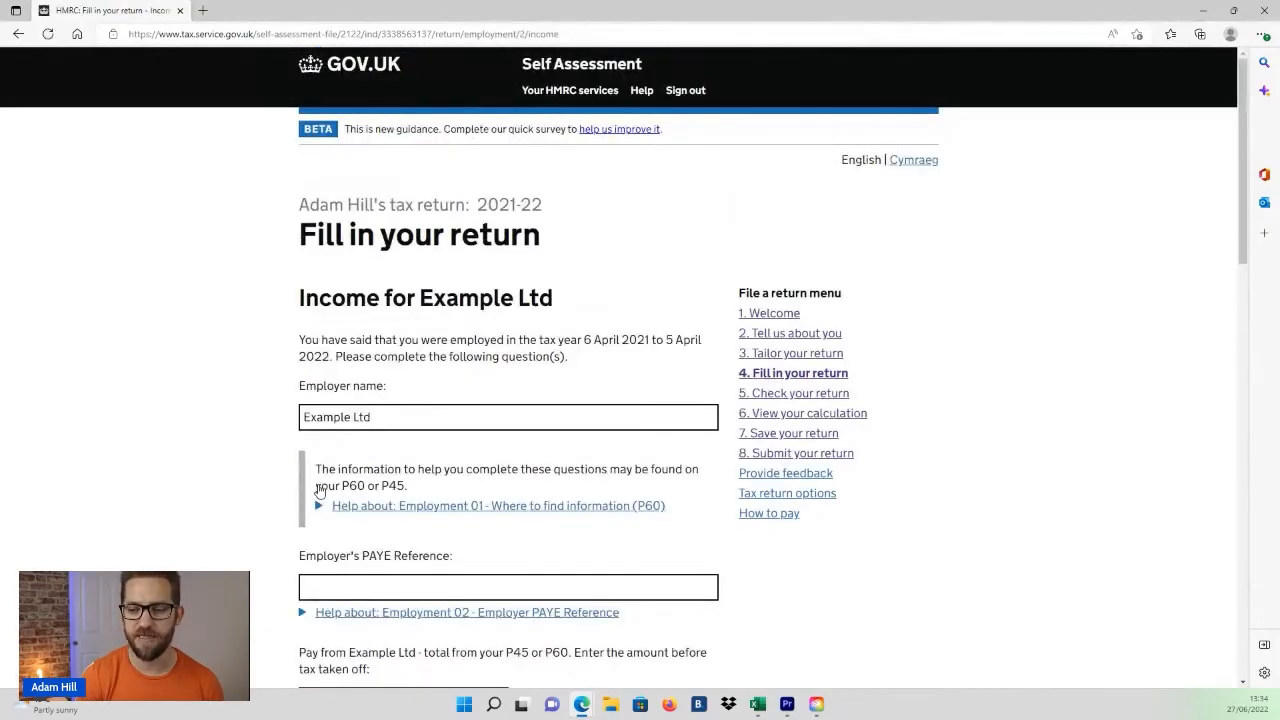
# Step: Fill in the employer's PAYE reference field using the saved browser entry
pyautogui.scroll(-2, 330, 470)
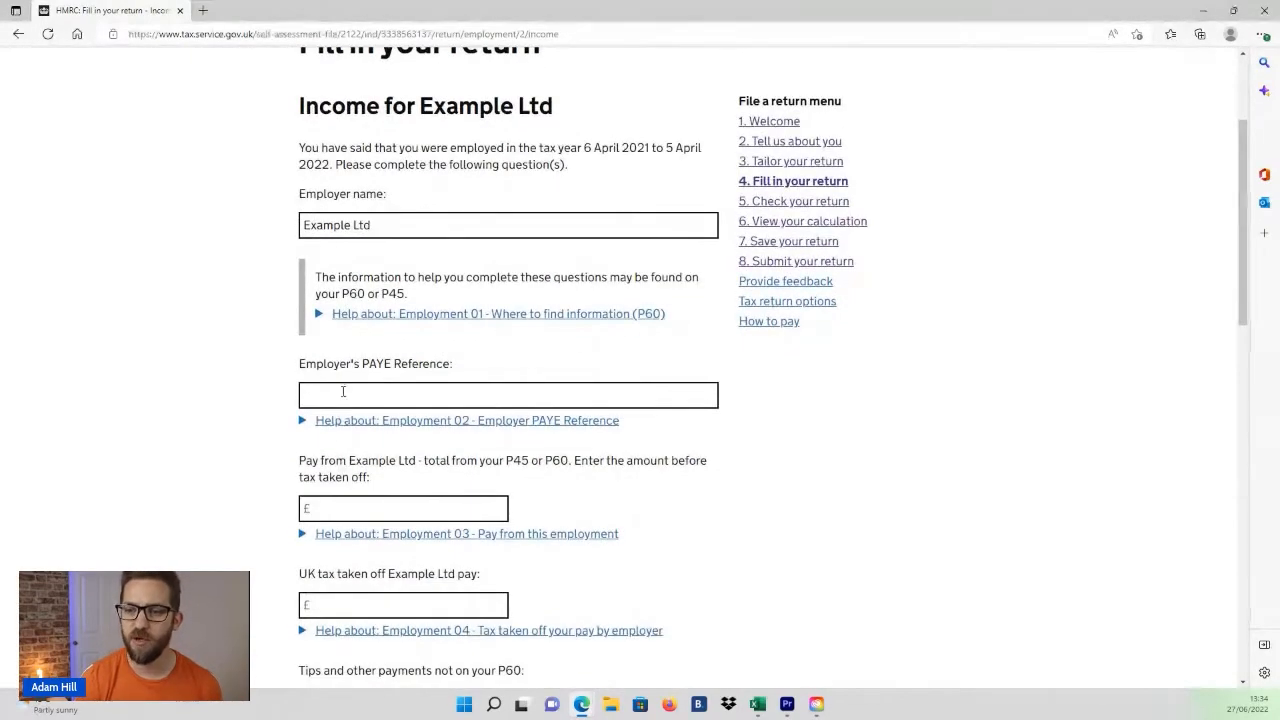
pyautogui.moveTo(377, 225); pyautogui.dragTo(305, 225)
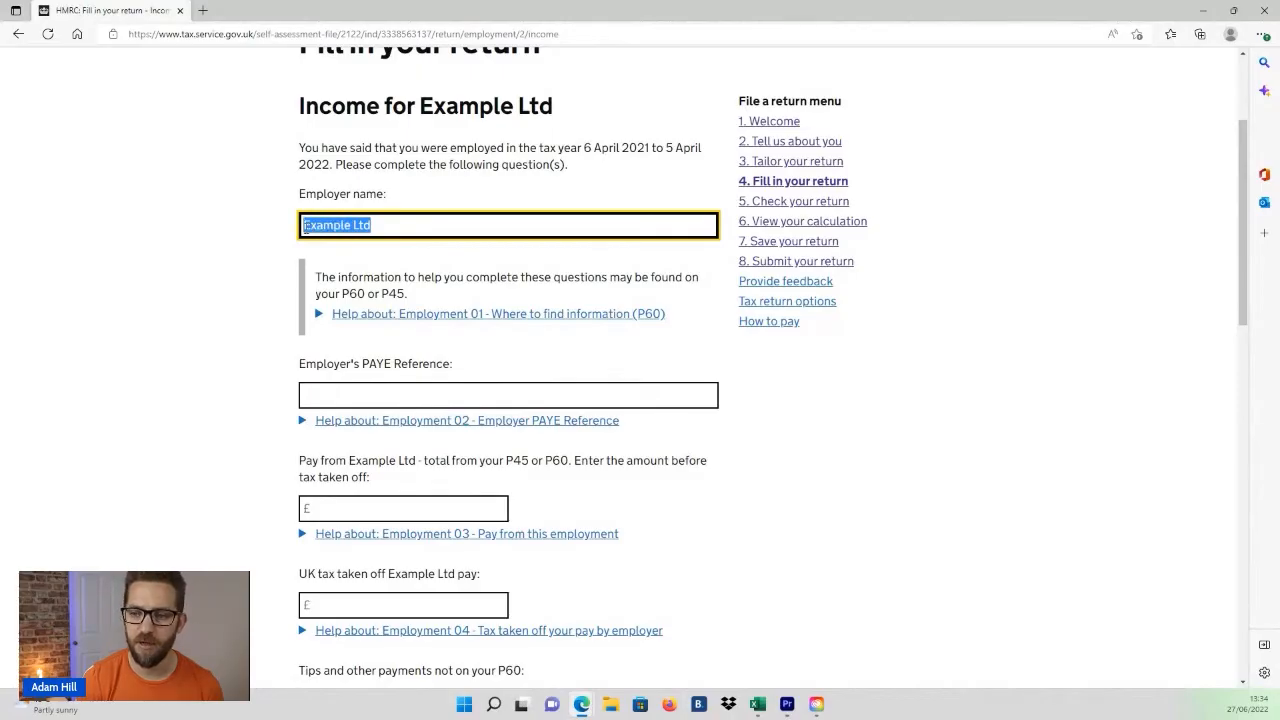
pyautogui.click(424, 231)
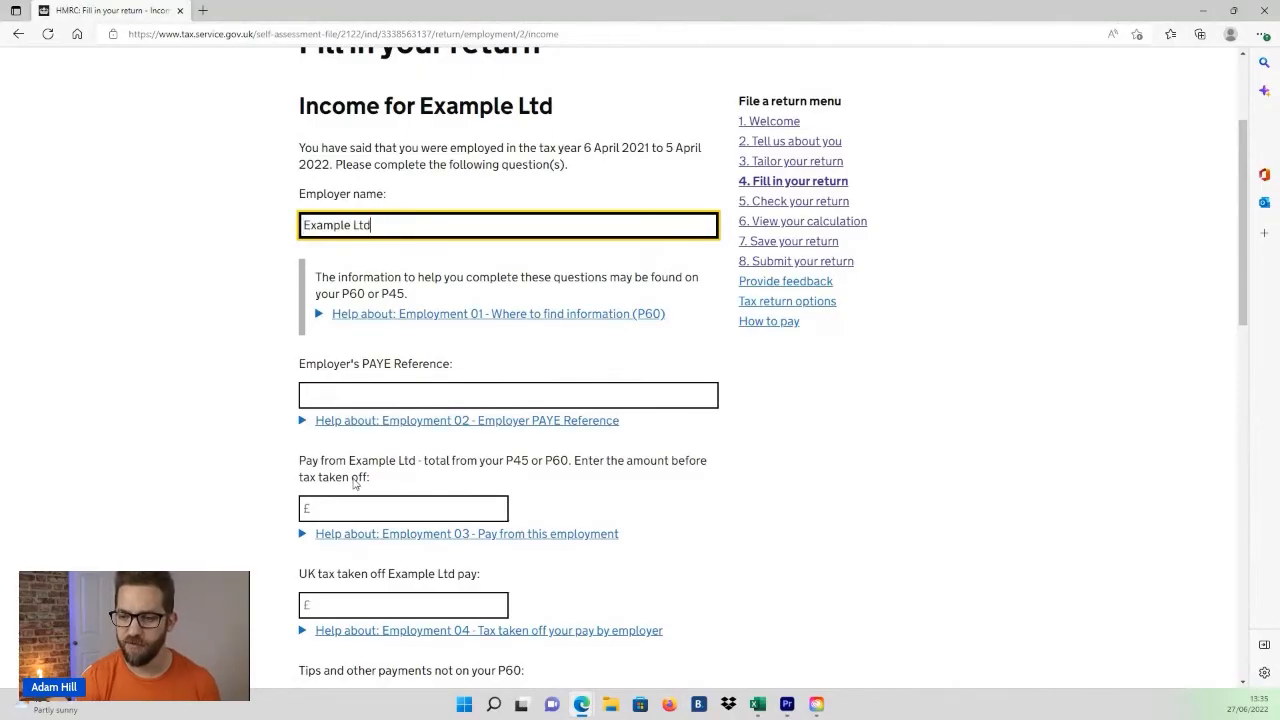
pyautogui.click(368, 399)
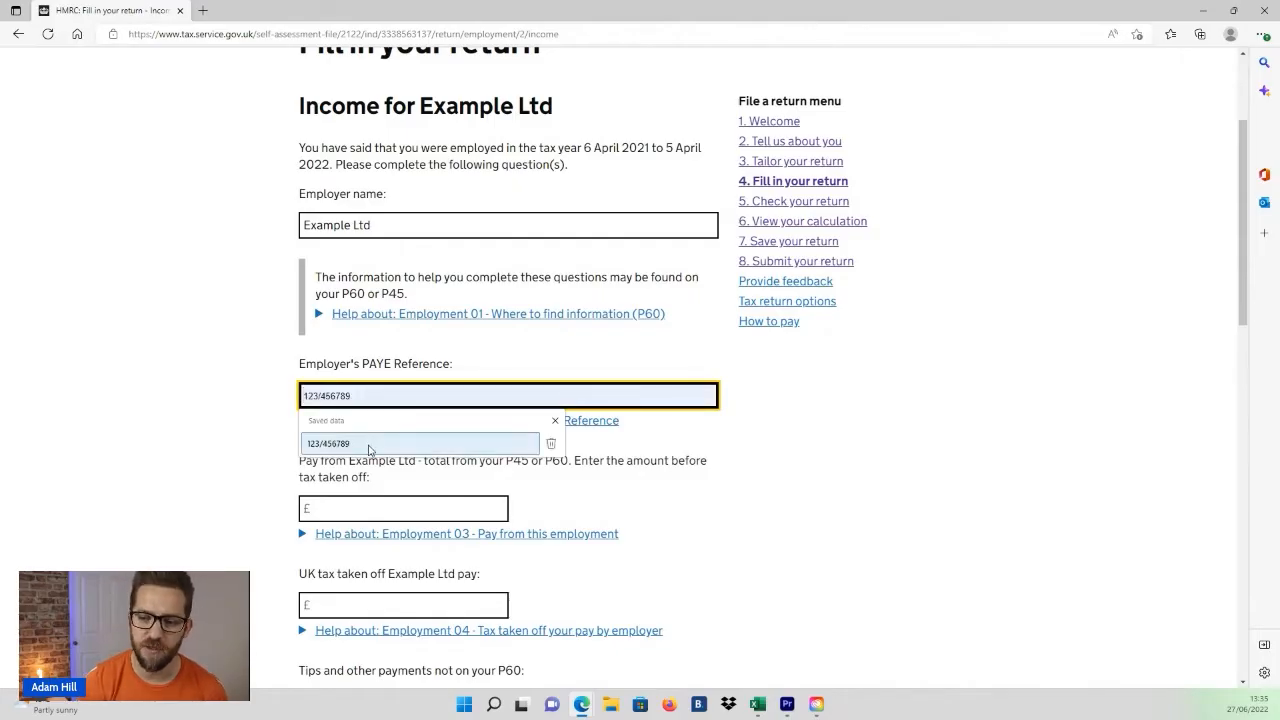
pyautogui.click(368, 444)
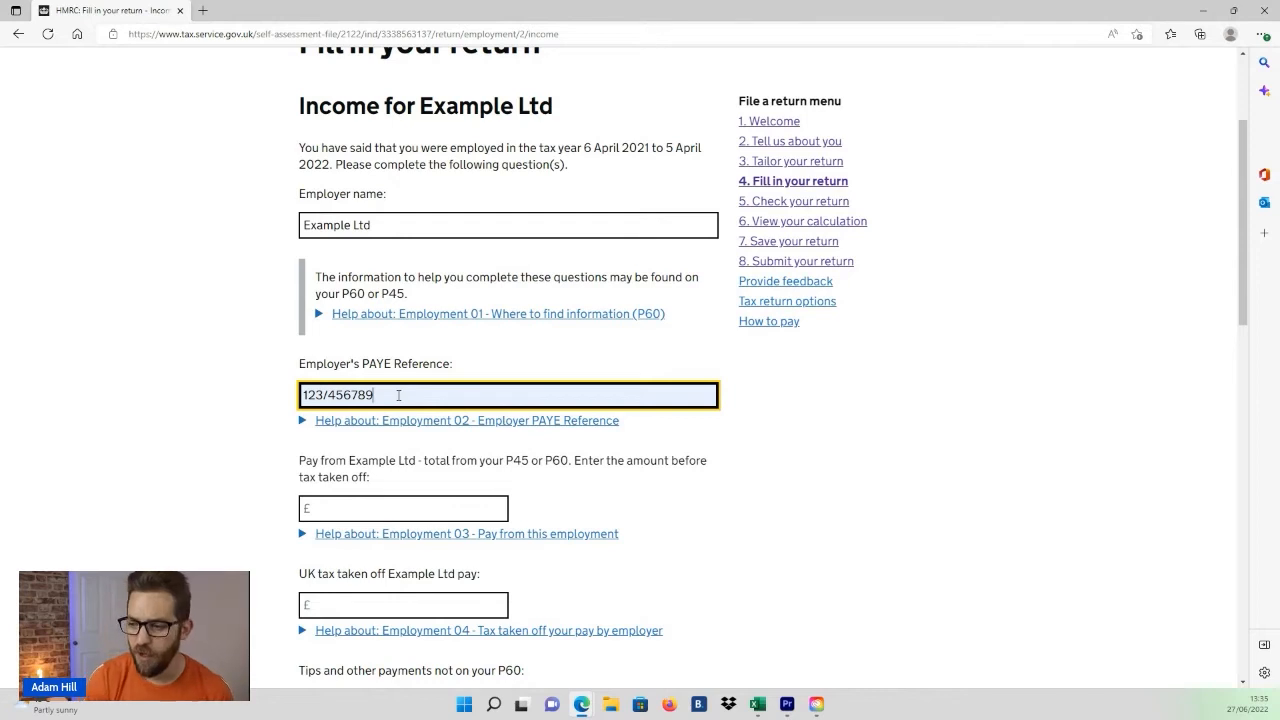
# Step: Enter 35000 as the pay from Example Ltd before tax
pyautogui.click(408, 507)
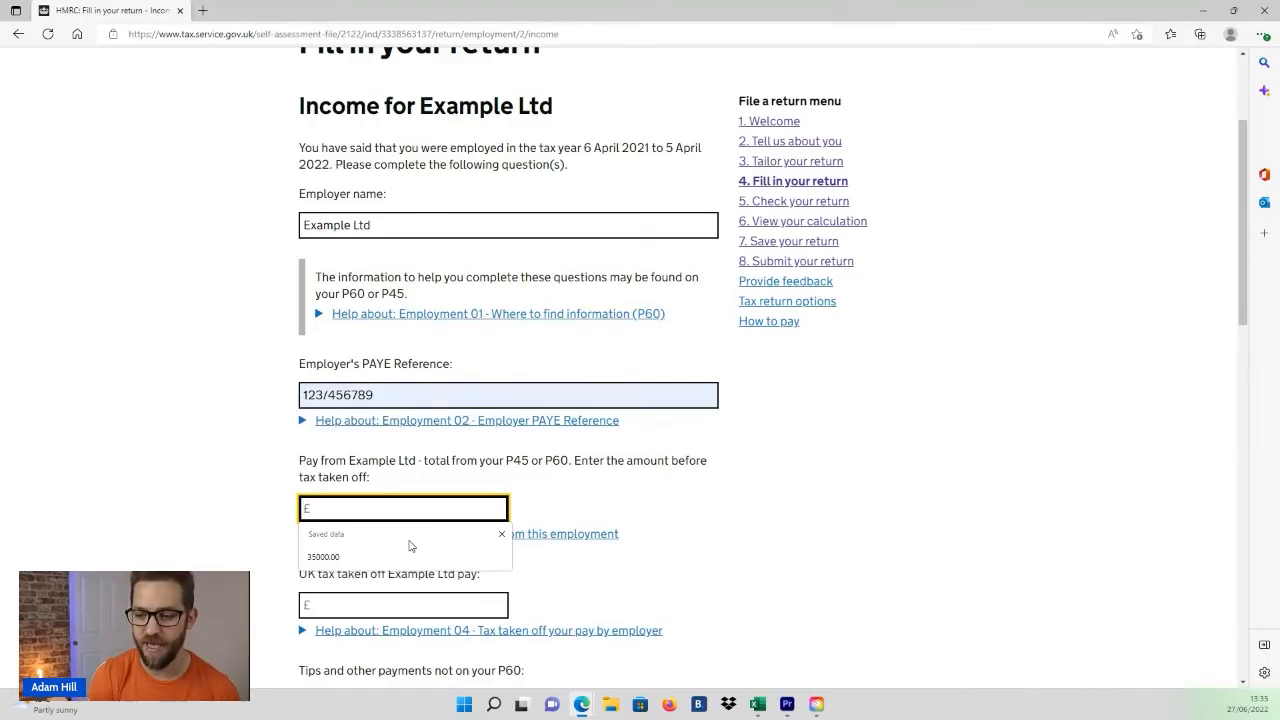
pyautogui.scroll(-3, 409, 546)
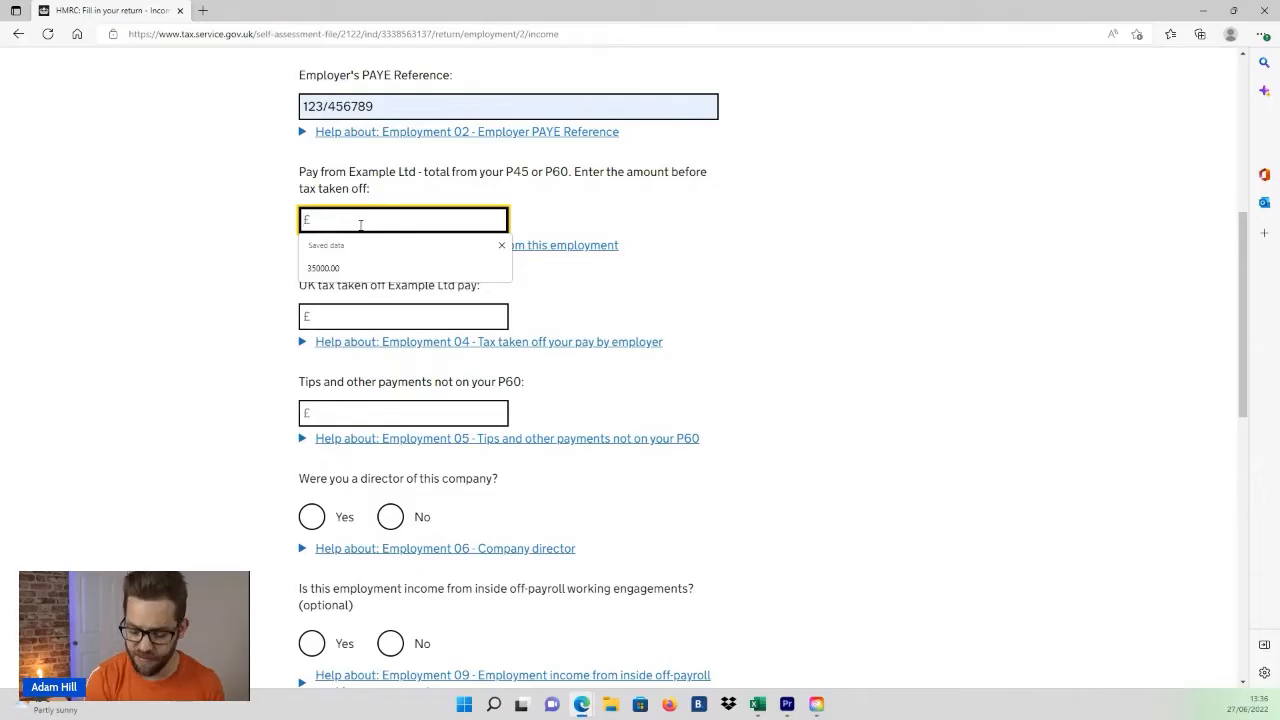
pyautogui.write('35000')
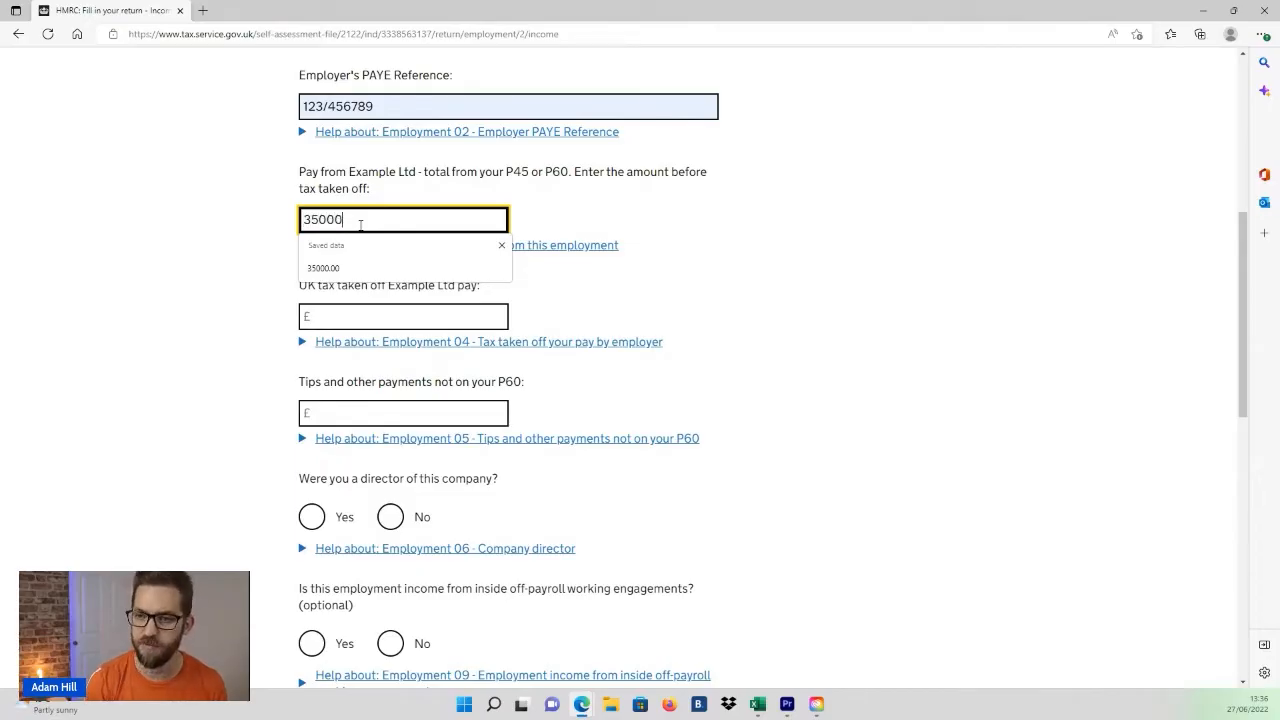
pyautogui.press('Tab')
# Step: Try to change the pay amount to 35000.65 with pence
pyautogui.click(367, 219)
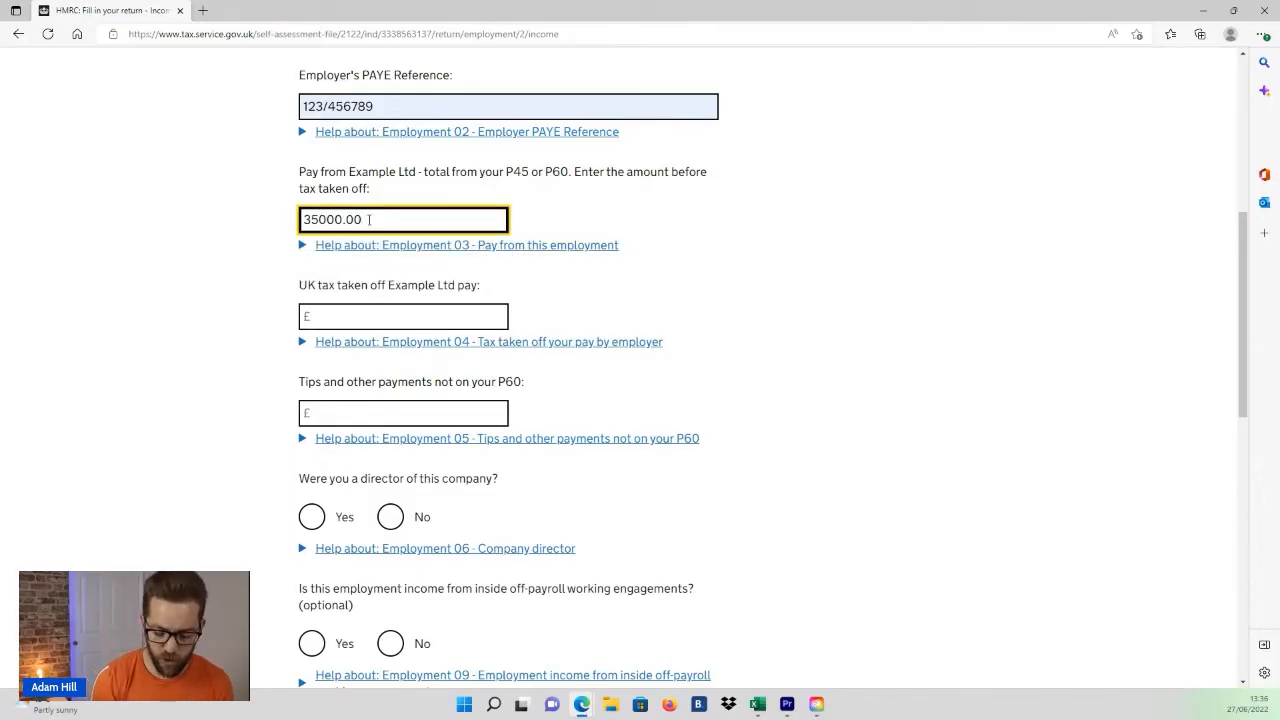
pyautogui.press('BackSpace')
pyautogui.press('BackSpace')
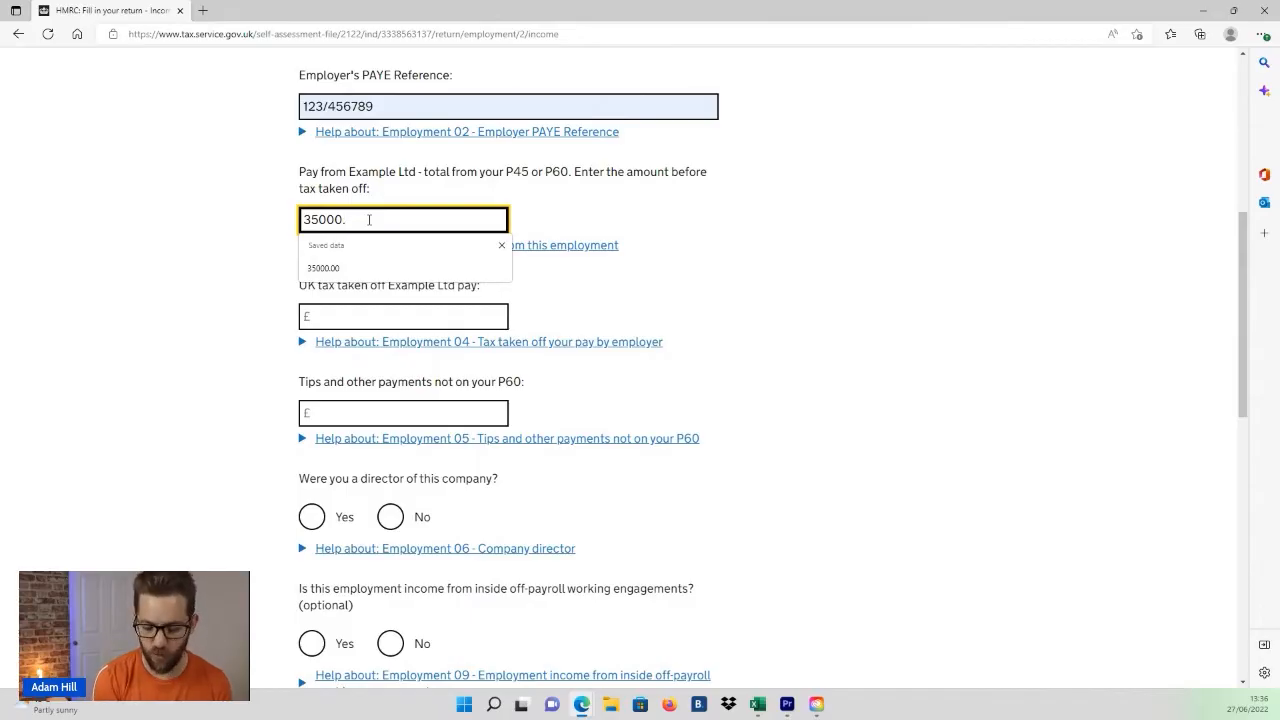
pyautogui.write('65')
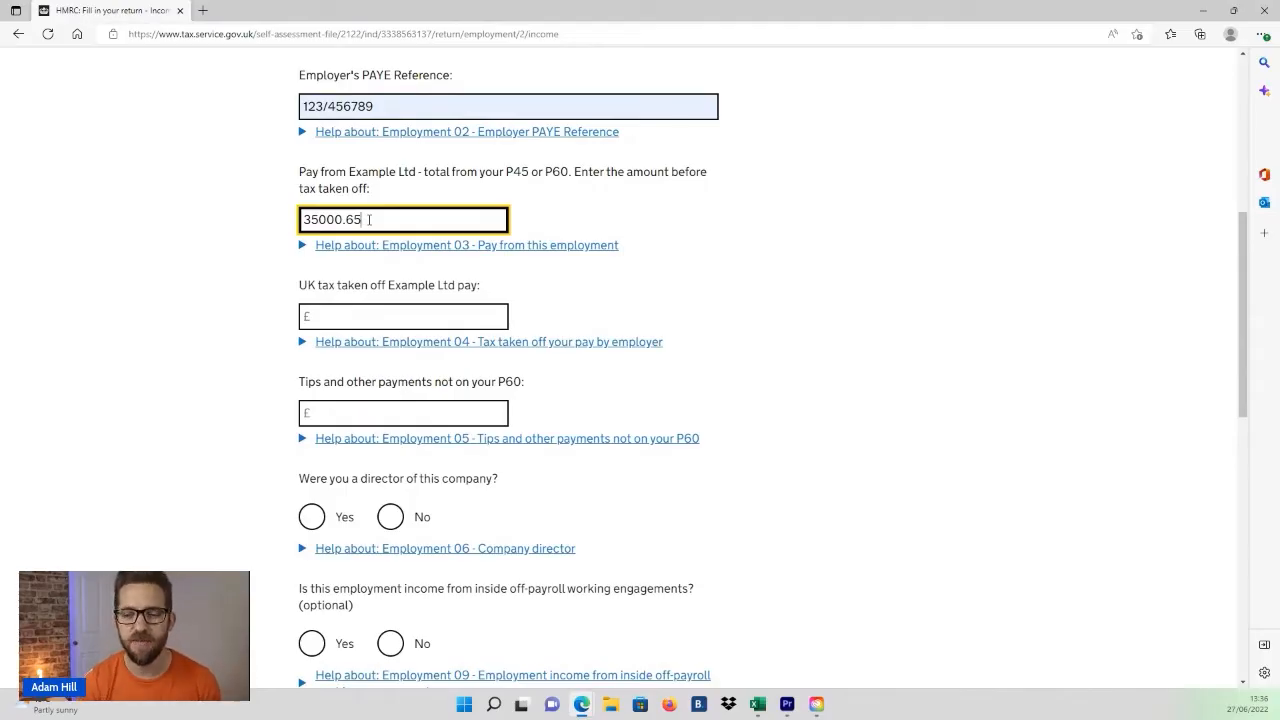
pyautogui.press('Tab')
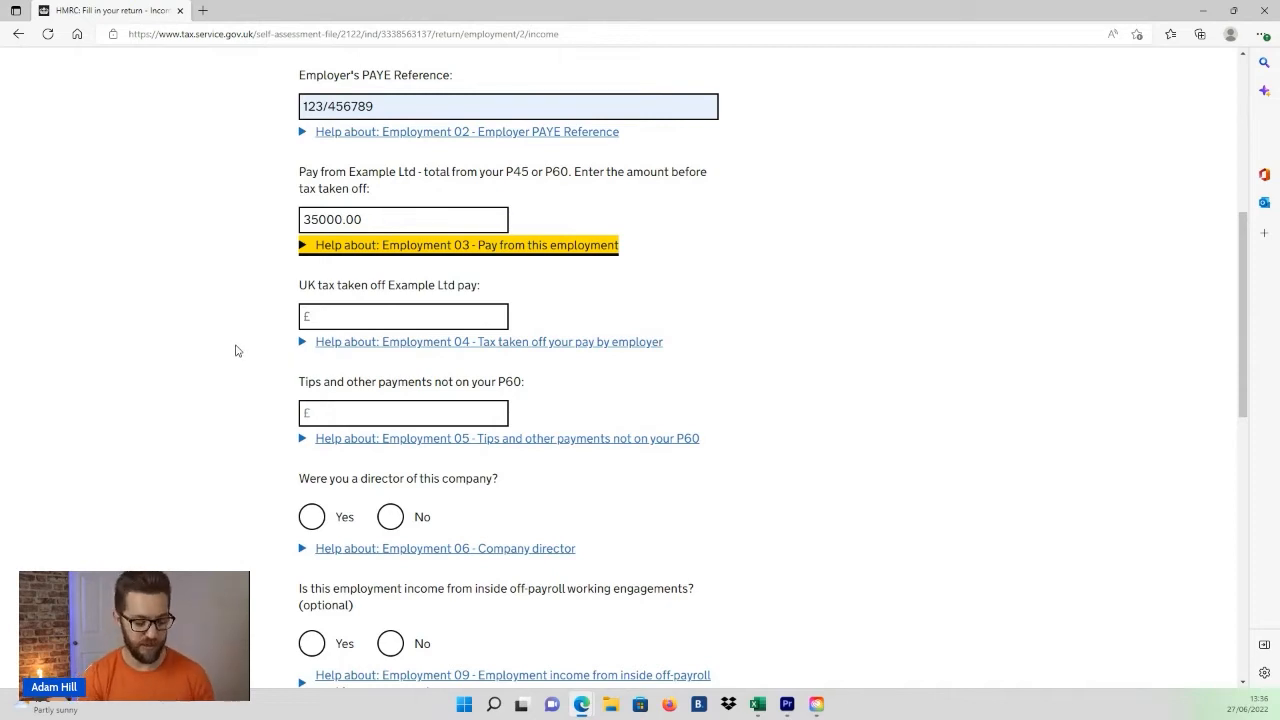
# Step: Enter 3500 as the UK tax taken off Example Ltd pay, leaving tips blank
pyautogui.click(352, 312)
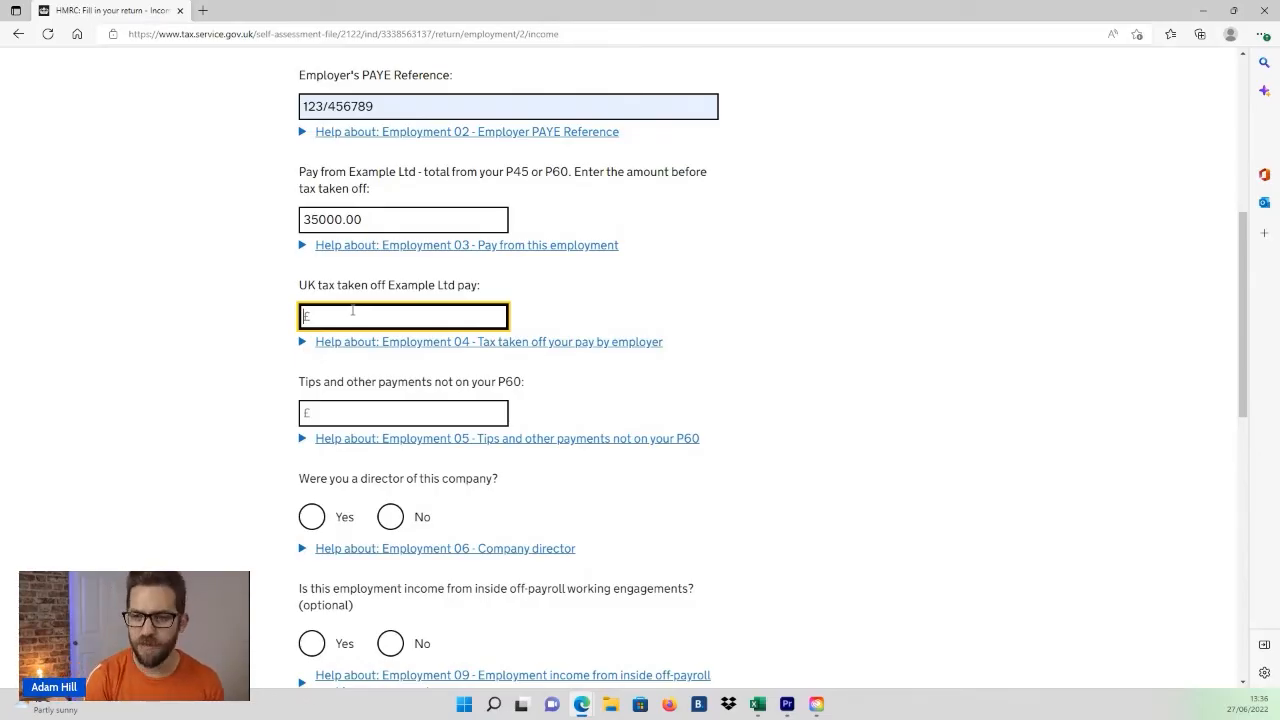
pyautogui.write('3500')
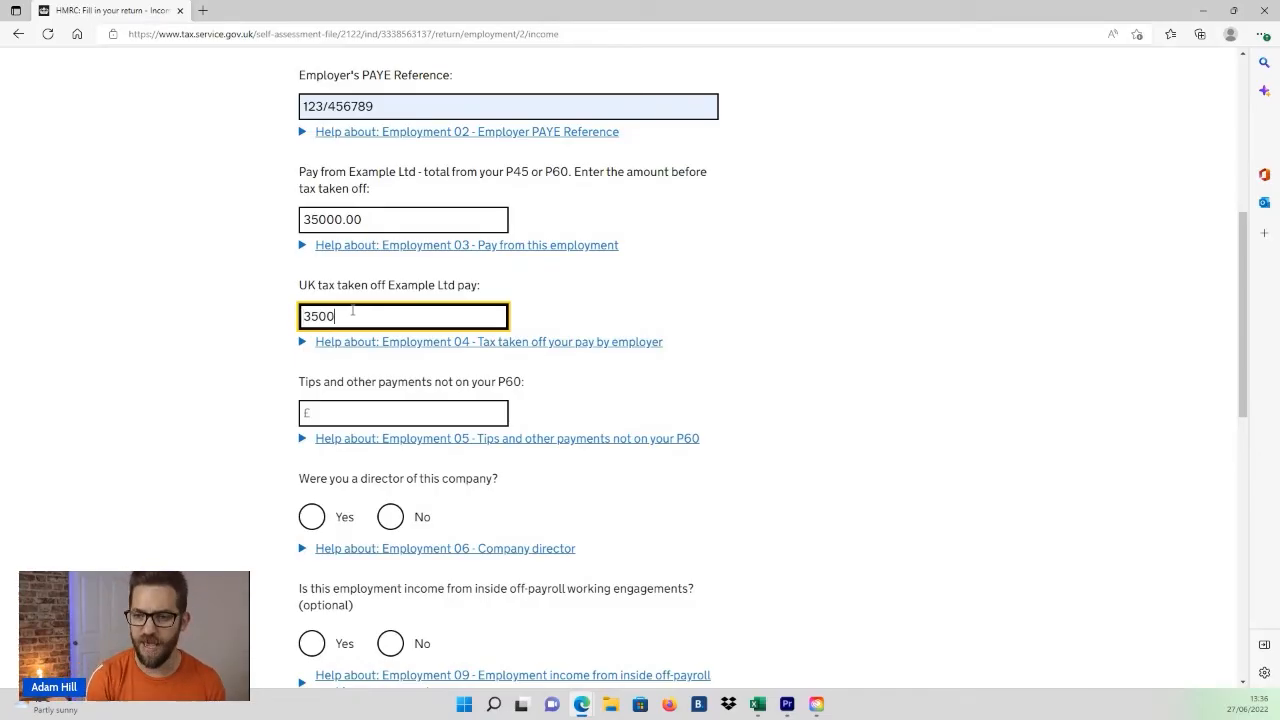
pyautogui.press('Tab')
pyautogui.click(355, 415)
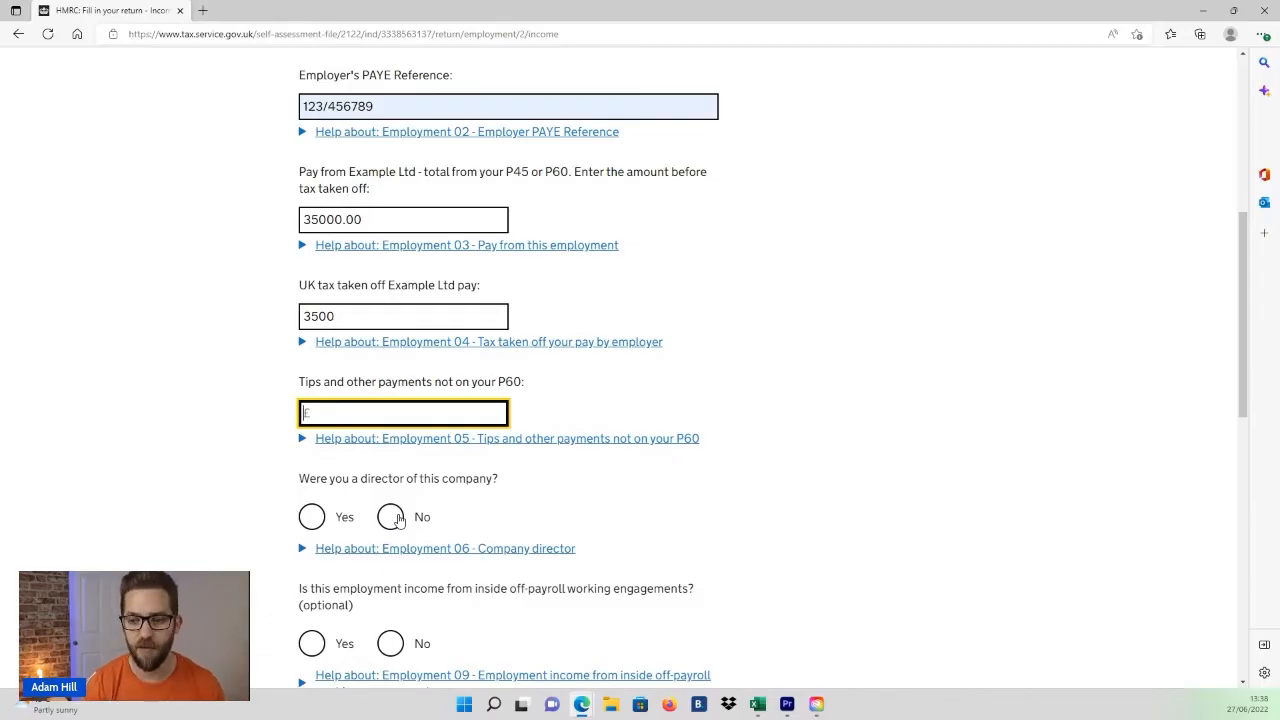
# Step: Answer No to being a company director and No to off-payroll working engagements
pyautogui.click(398, 518)
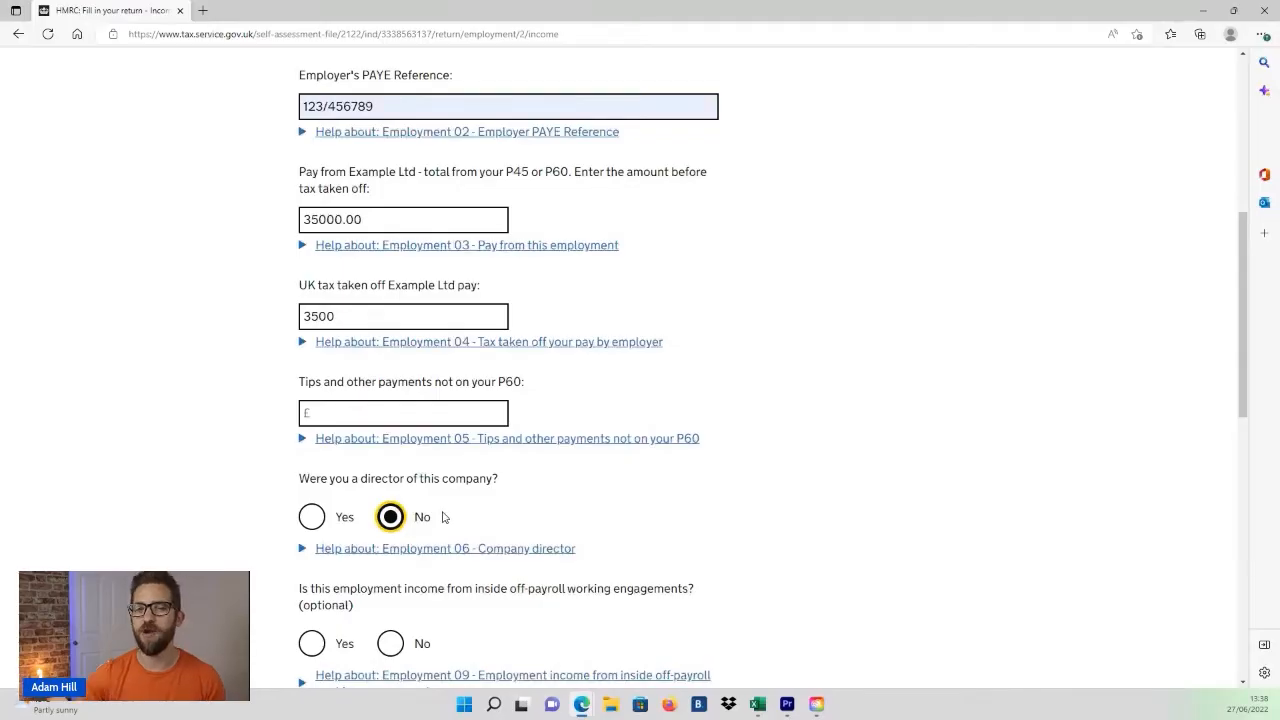
pyautogui.scroll(-1, 460, 528)
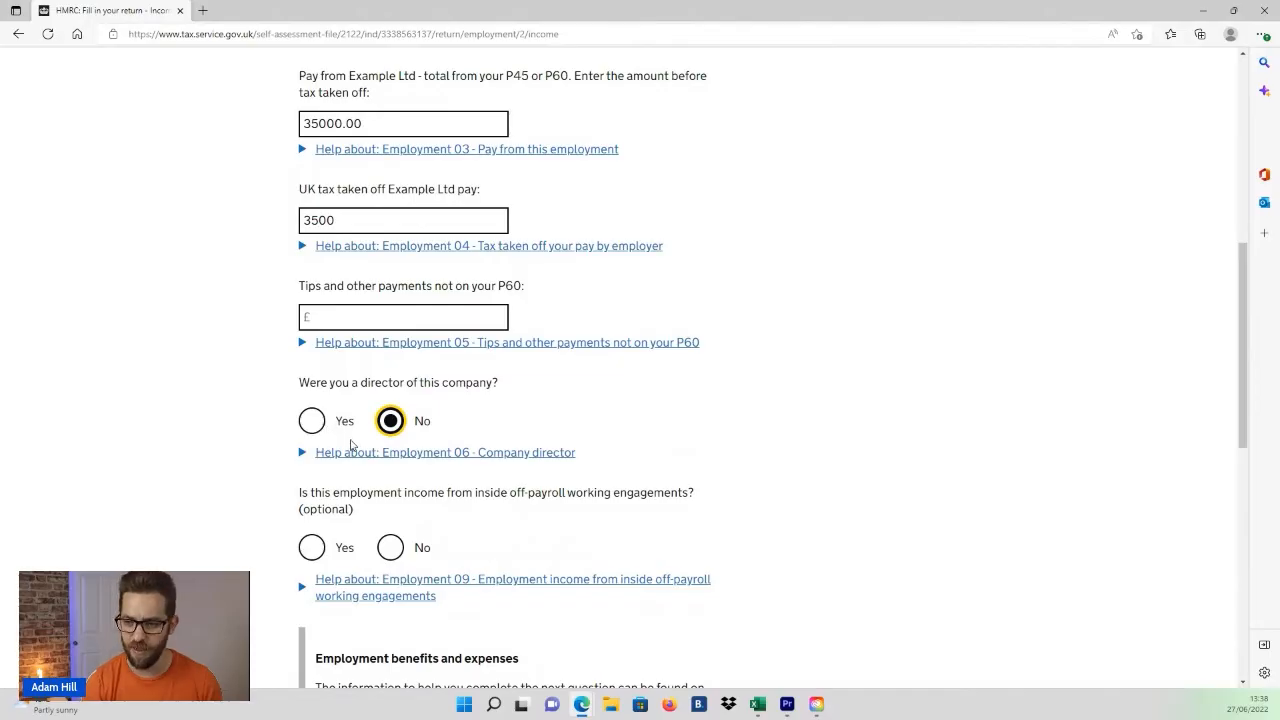
pyautogui.scroll(-1, 350, 445)
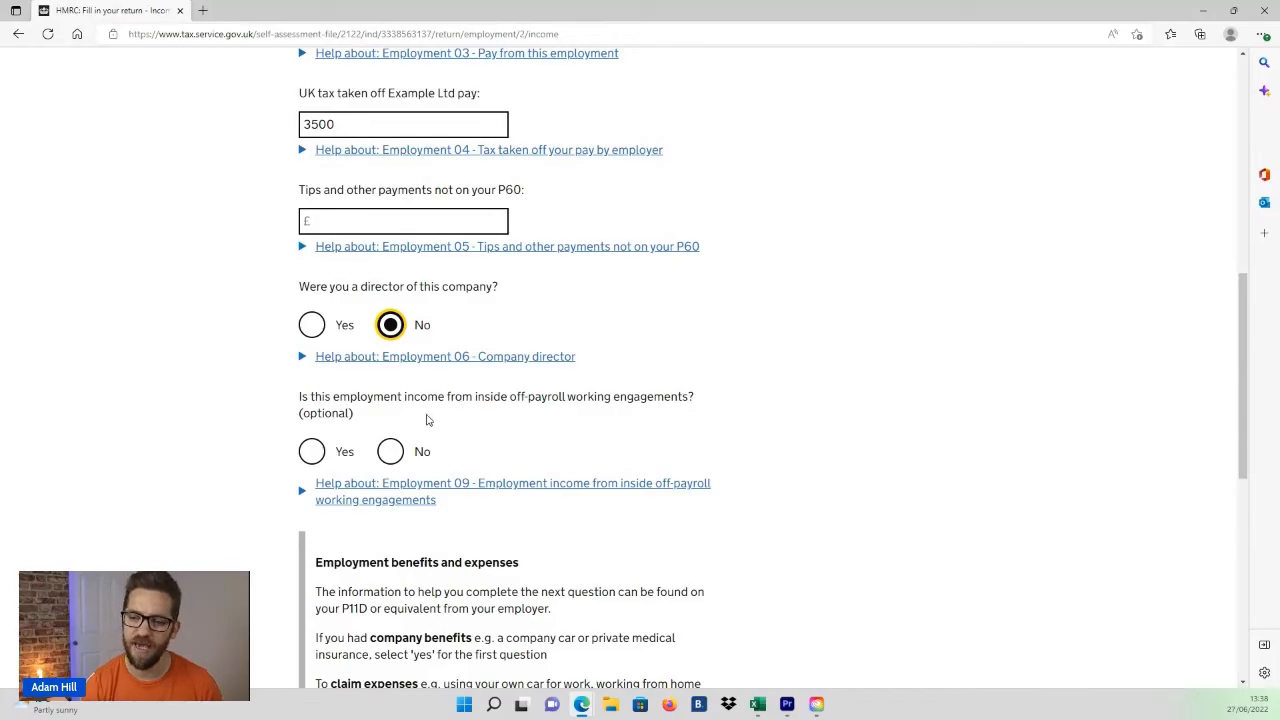
pyautogui.click(391, 453)
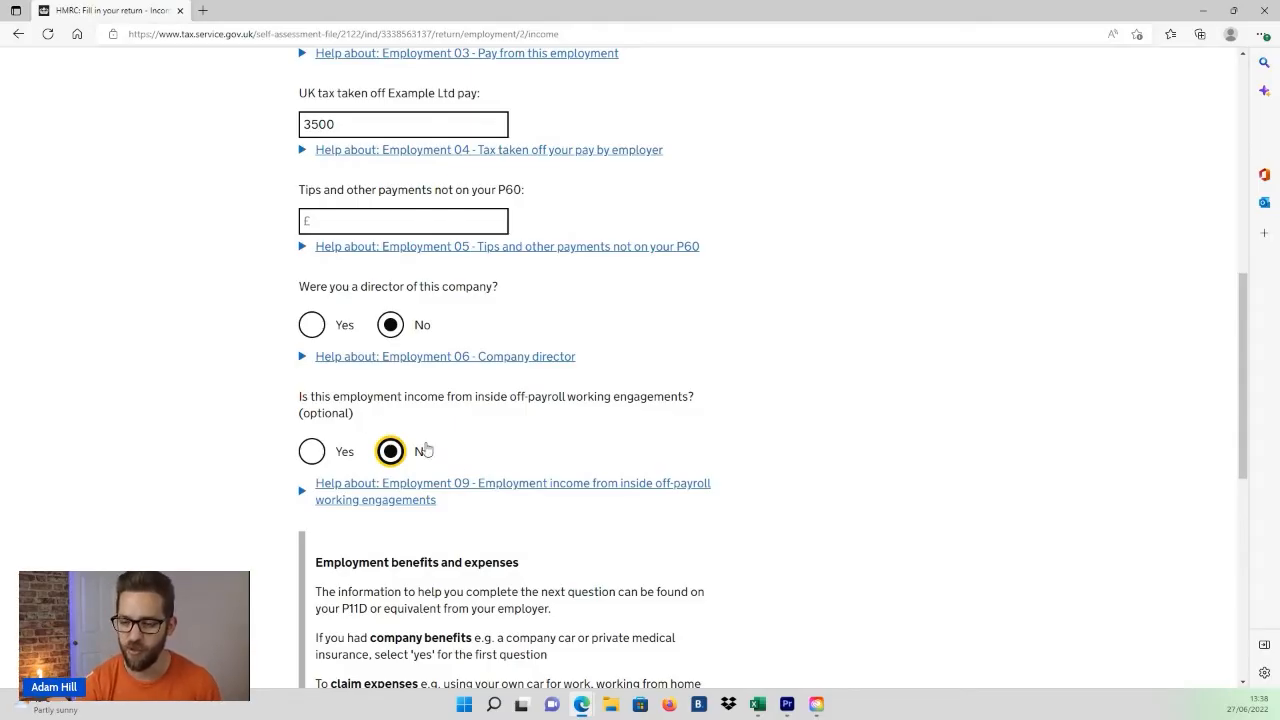
# Step: Answer Yes to receiving taxable benefits and Yes to claiming employment expenses, then save and continue
pyautogui.scroll(-5, 454, 460)
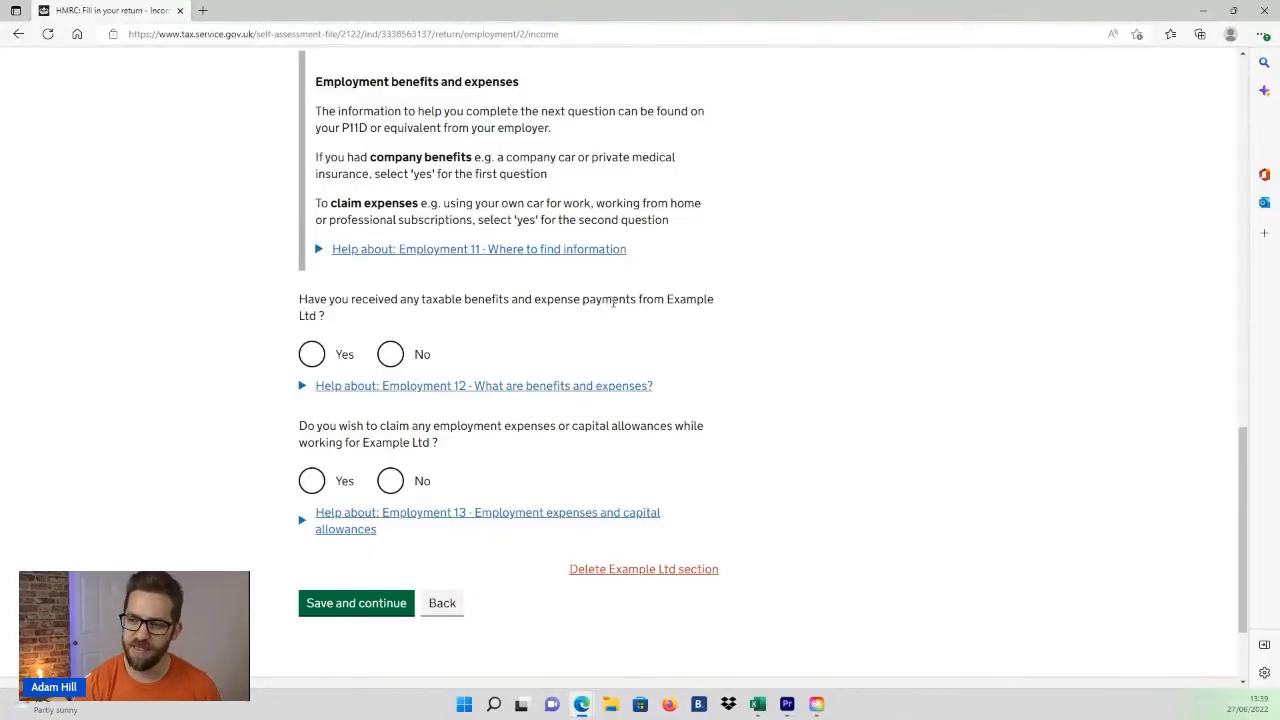
pyautogui.click(392, 356)
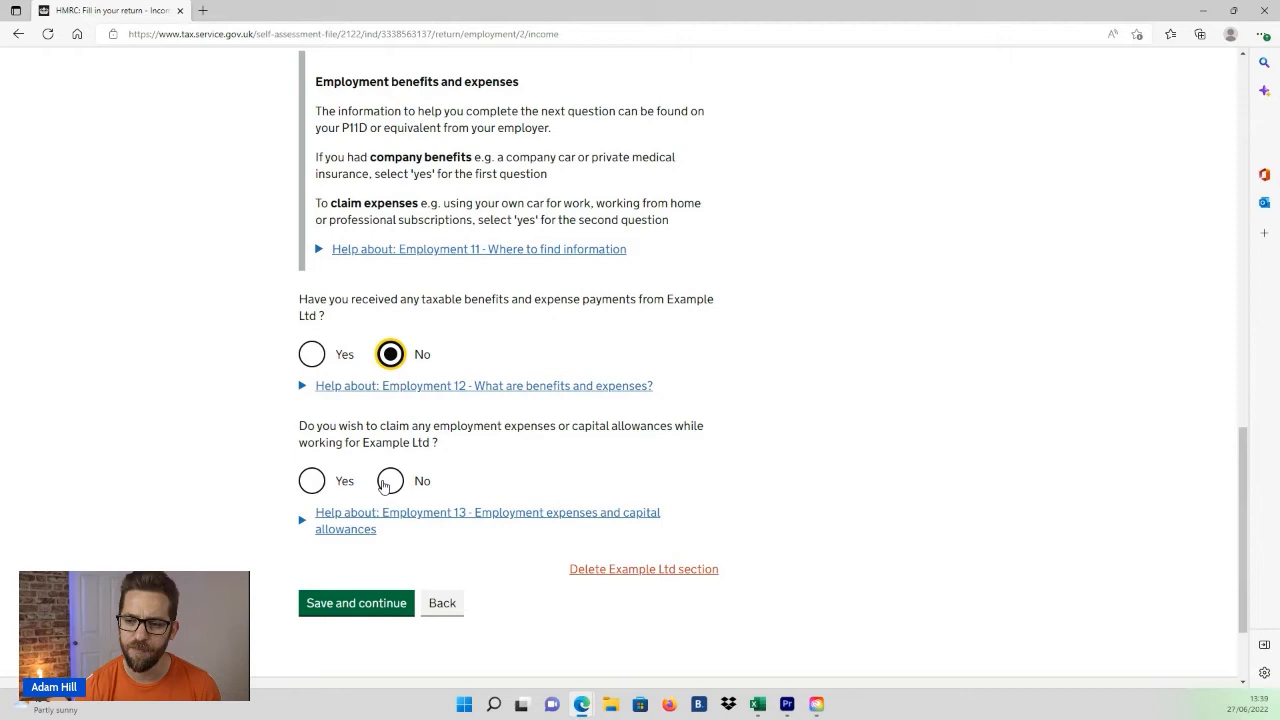
pyautogui.click(312, 355)
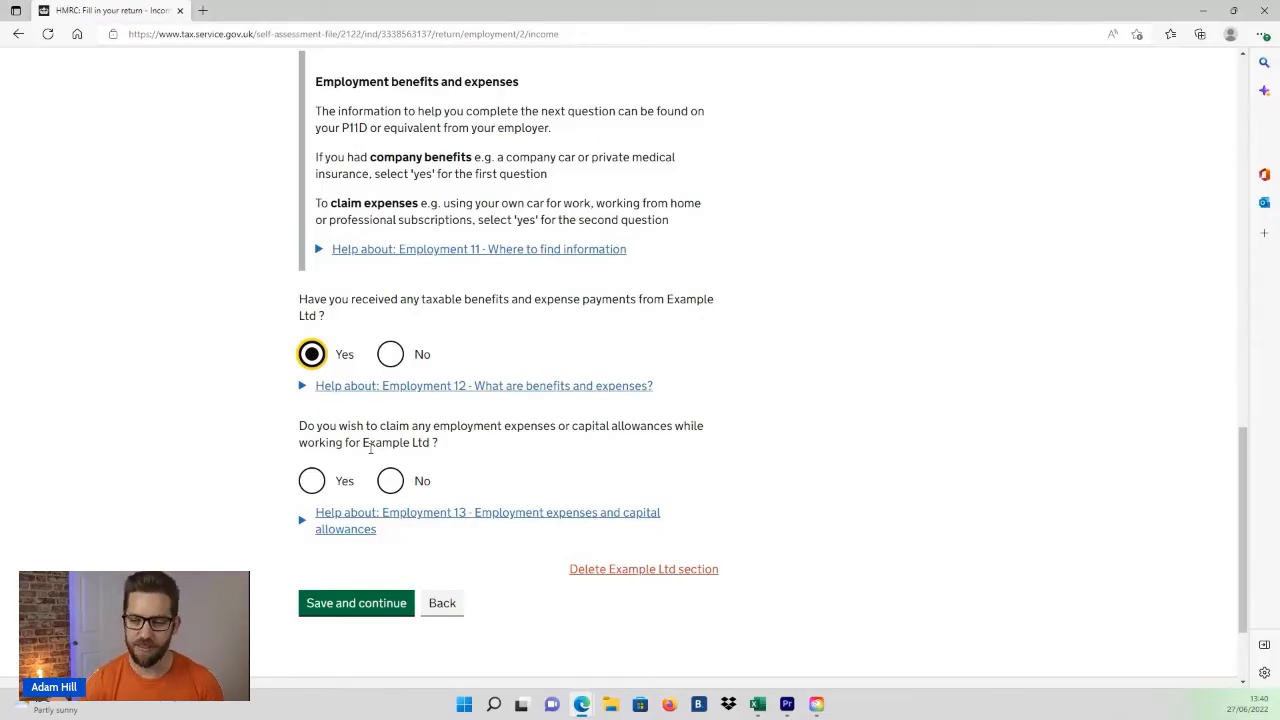
pyautogui.click(311, 481)
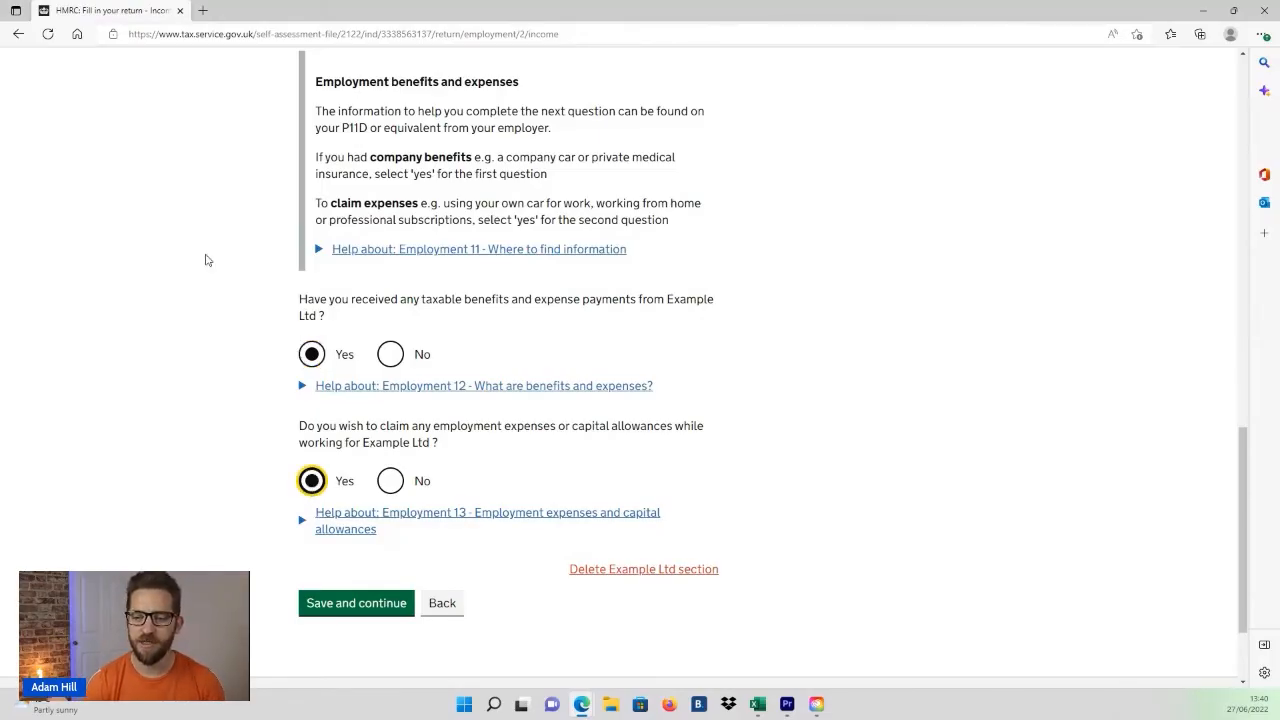
pyautogui.click(336, 603)
# Step: Enter 5000 for company cars and vans on the taxable benefits page
pyautogui.moveTo(299, 296); pyautogui.dragTo(656, 318)
pyautogui.click(532, 325)
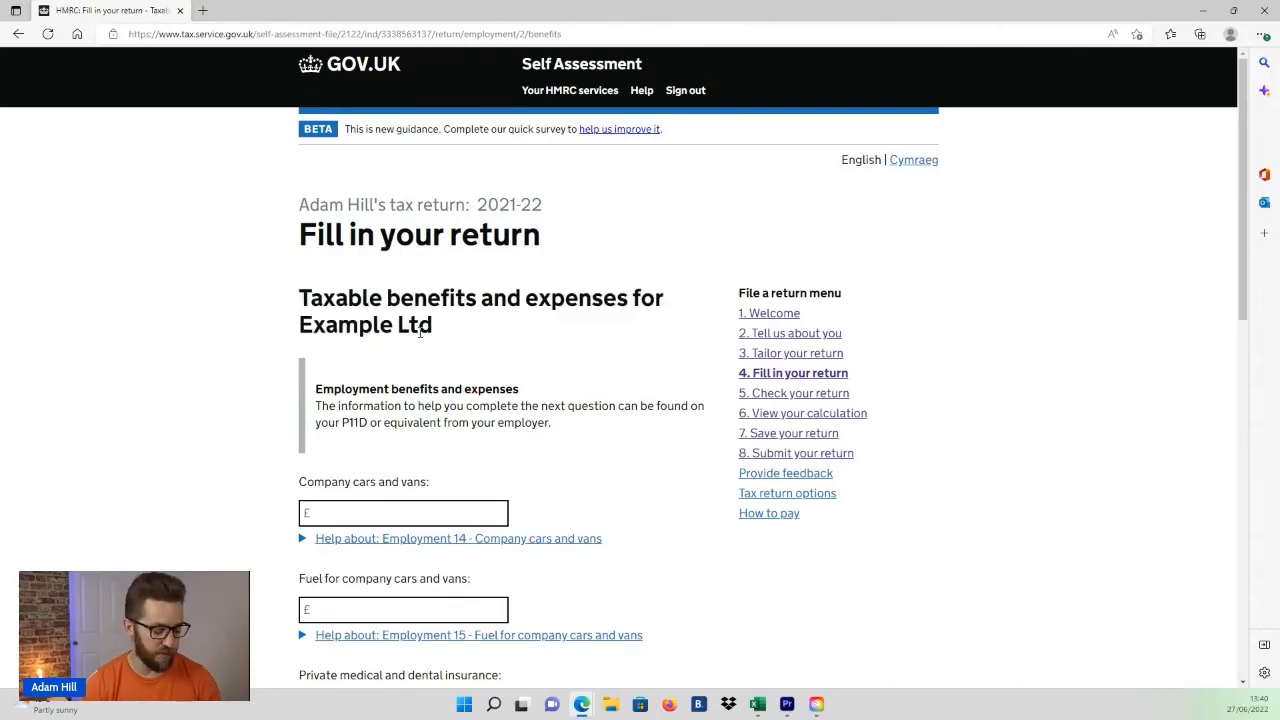
pyautogui.scroll(-2, 419, 332)
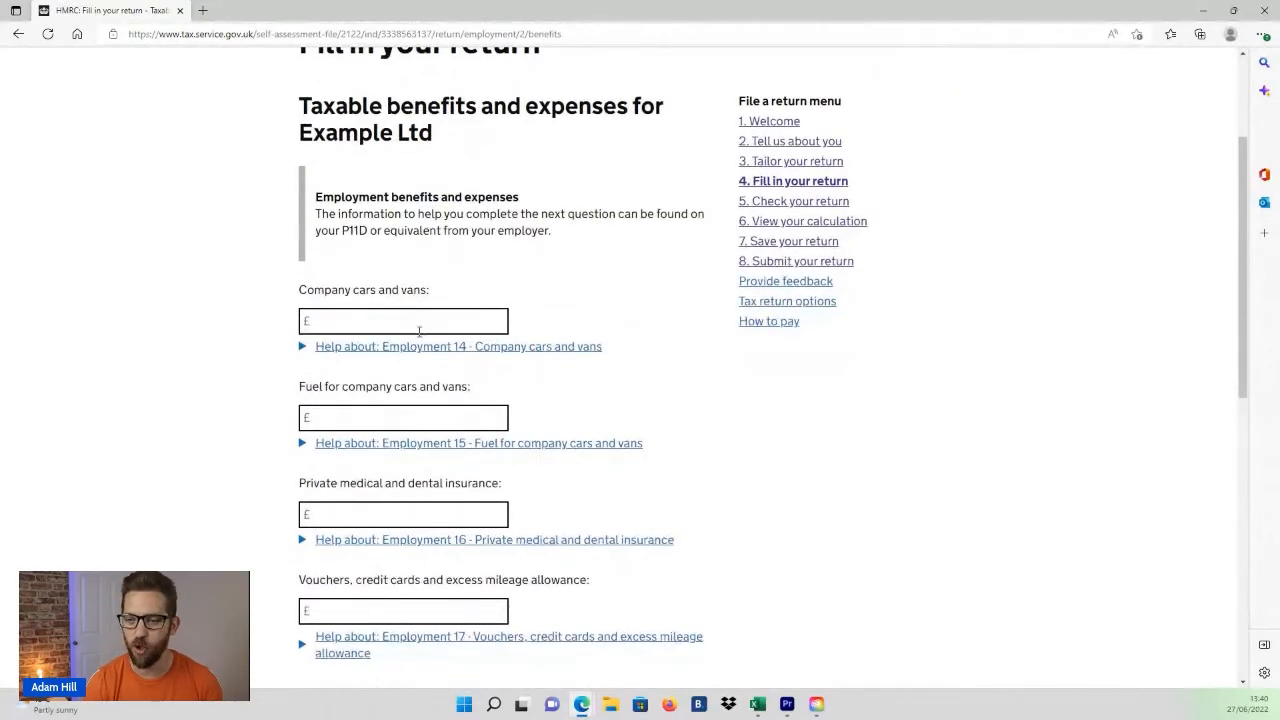
pyautogui.scroll(-1, 419, 332)
pyautogui.click(410, 224)
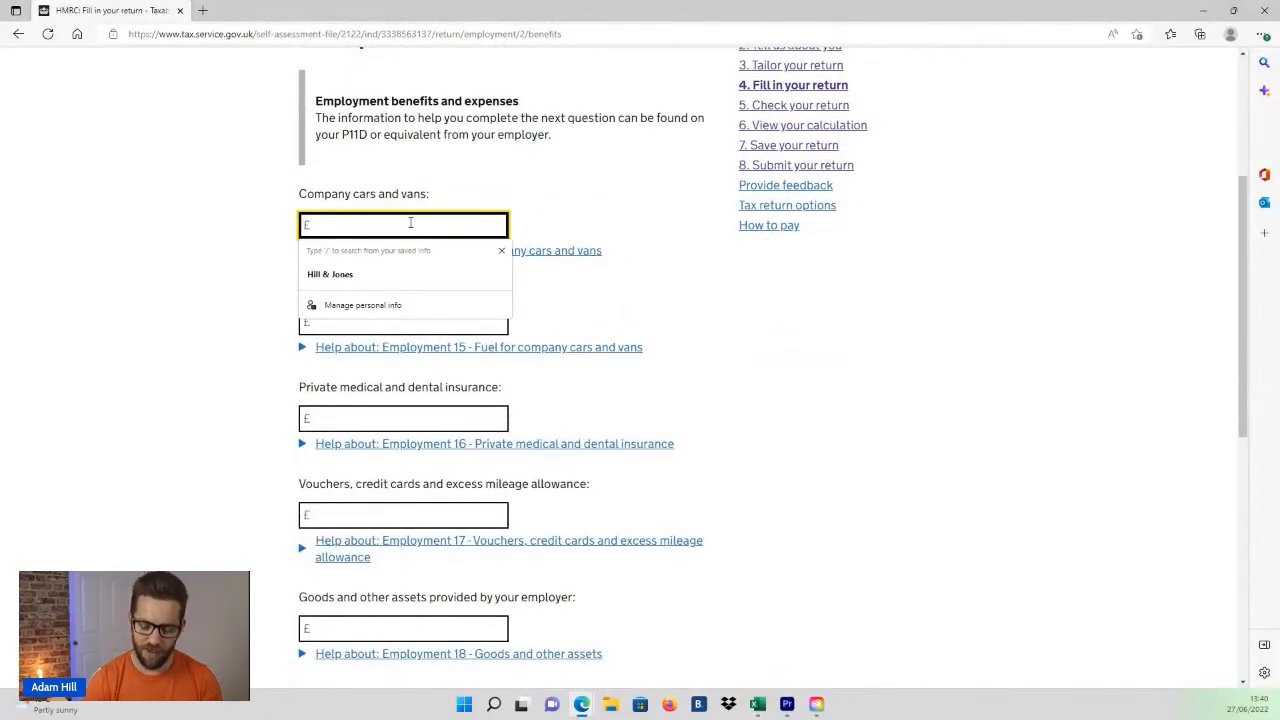
pyautogui.write('5000')
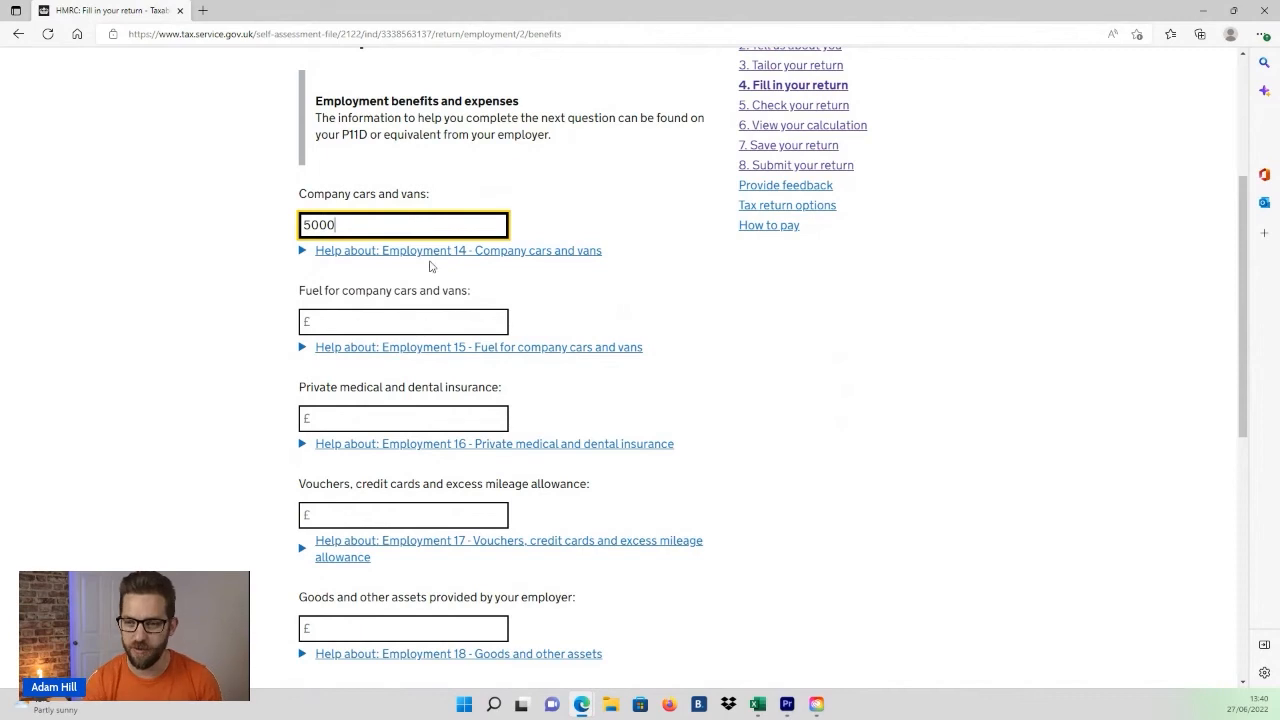
# Step: Enter 2000 for fuel for company cars and vans and 500 for private medical and dental insurance
pyautogui.click(440, 324)
pyautogui.write('2000')
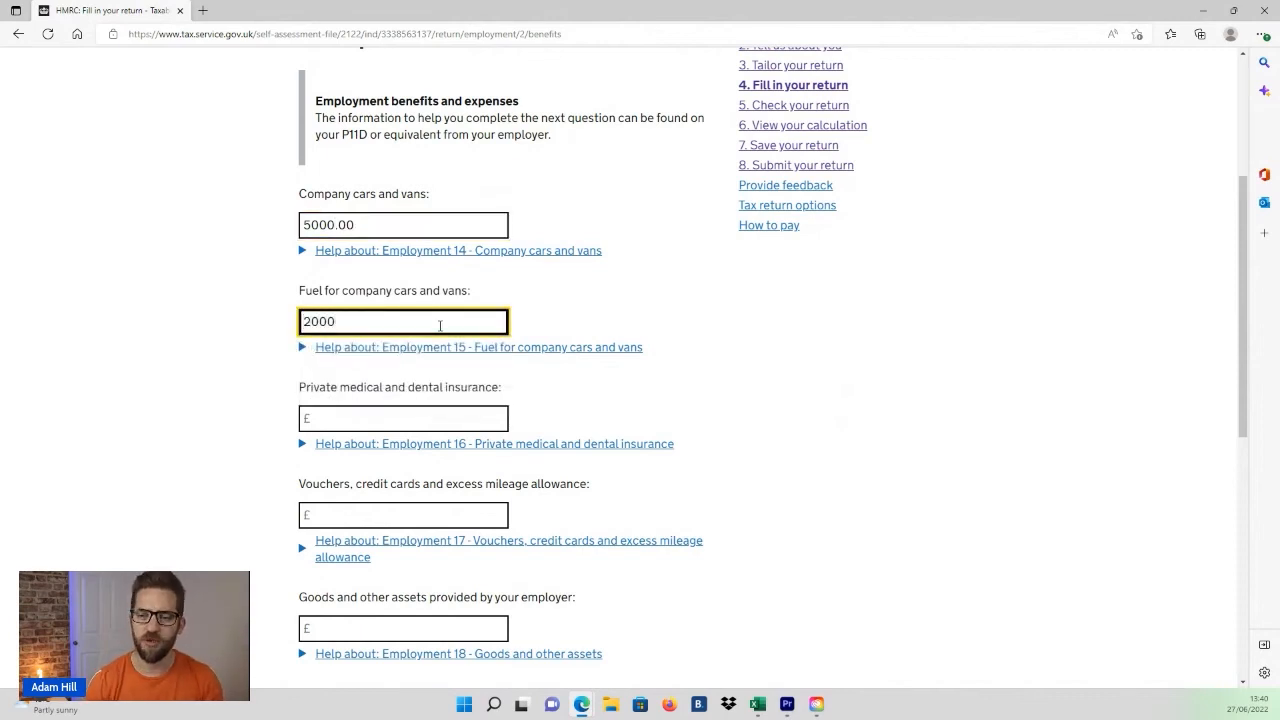
pyautogui.press('Tab')
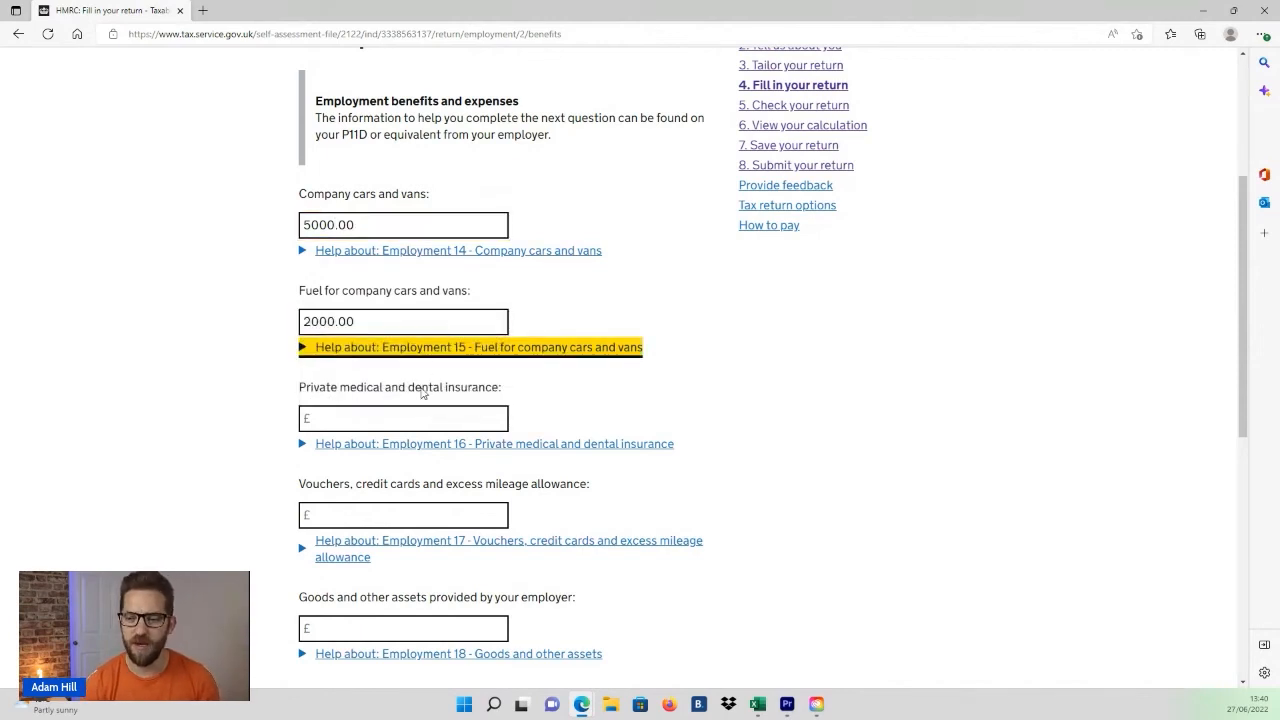
pyautogui.click(433, 421)
pyautogui.write('500')
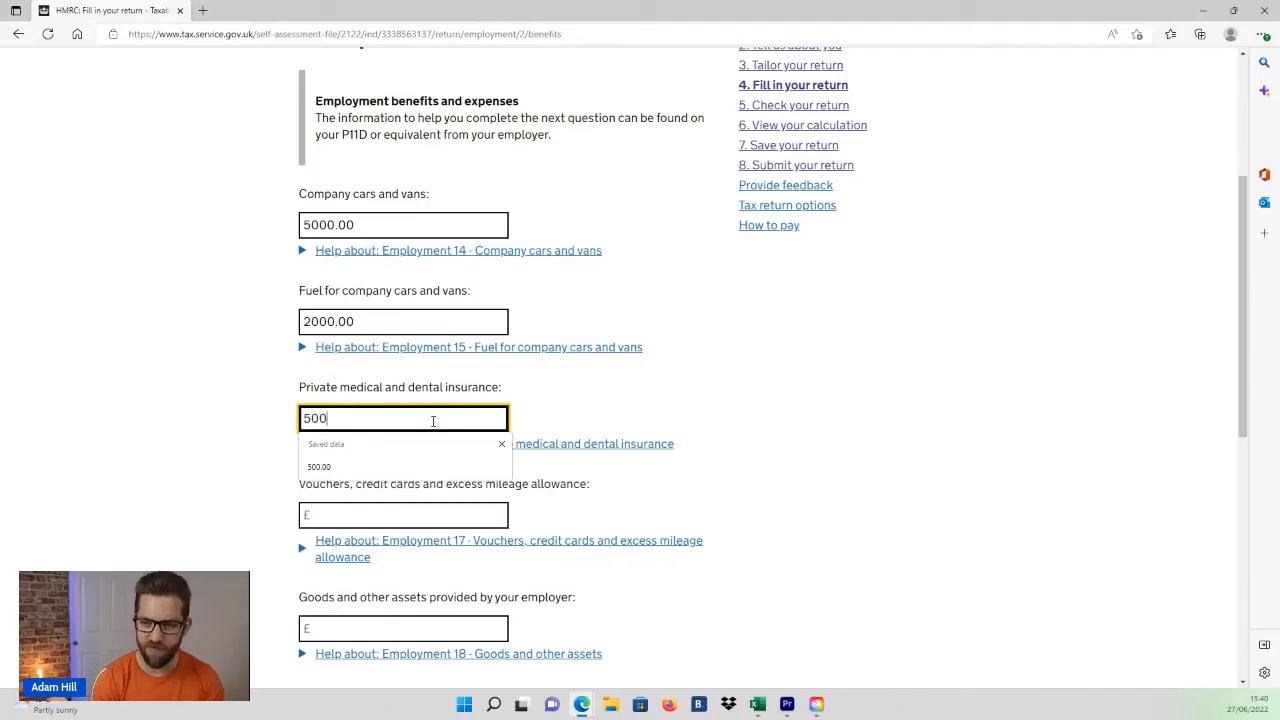
pyautogui.press('Tab')
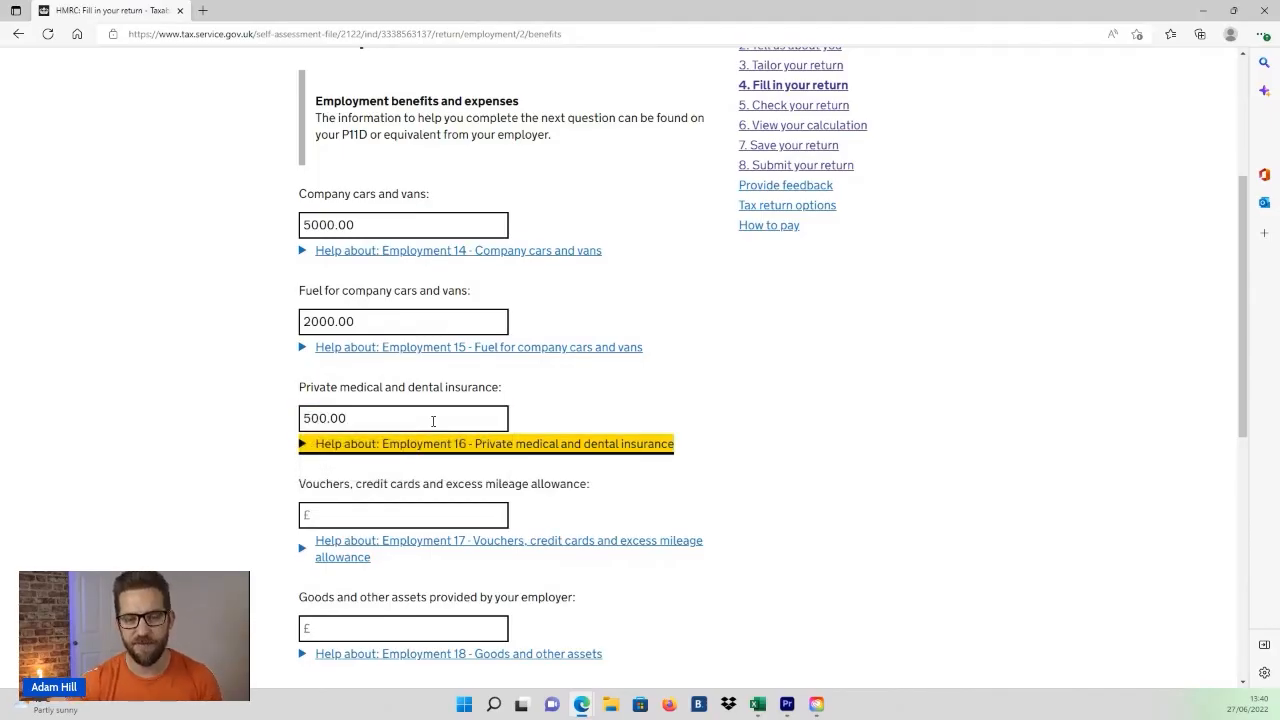
# Step: Save and continue the taxable benefits page to reach the employment expenses page
pyautogui.click(367, 224)
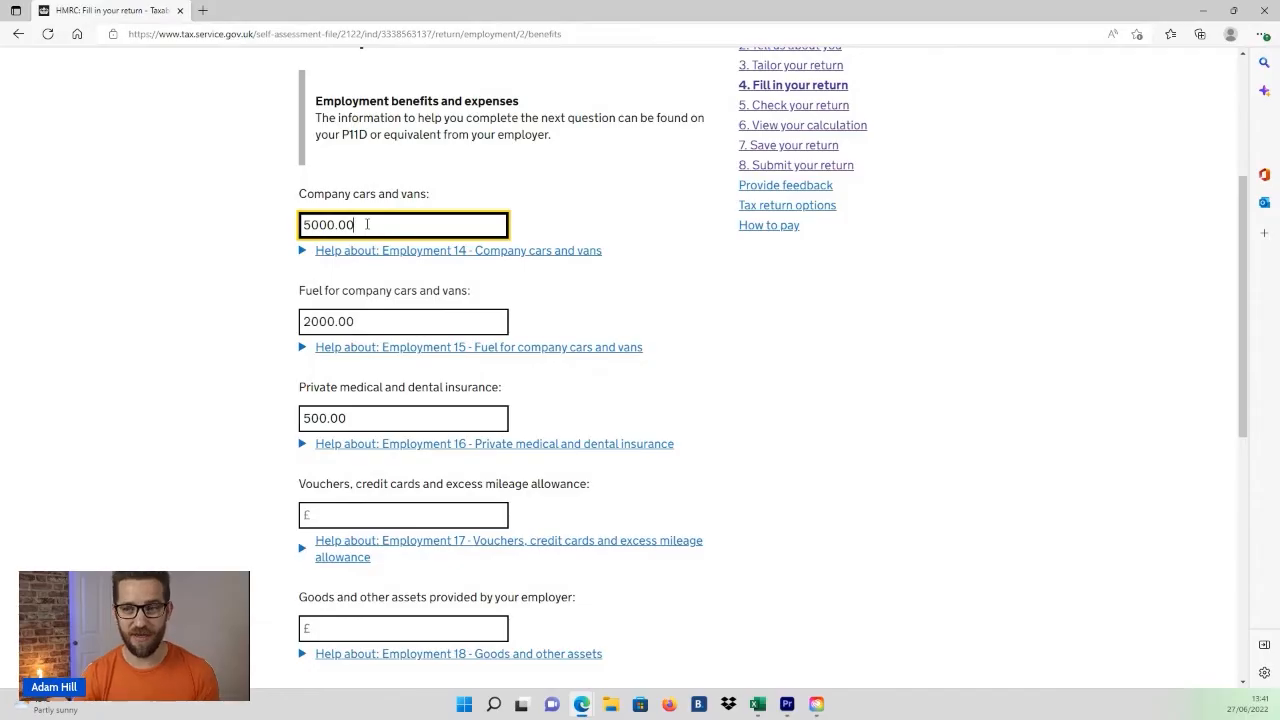
pyautogui.moveTo(374, 224); pyautogui.dragTo(302, 224)
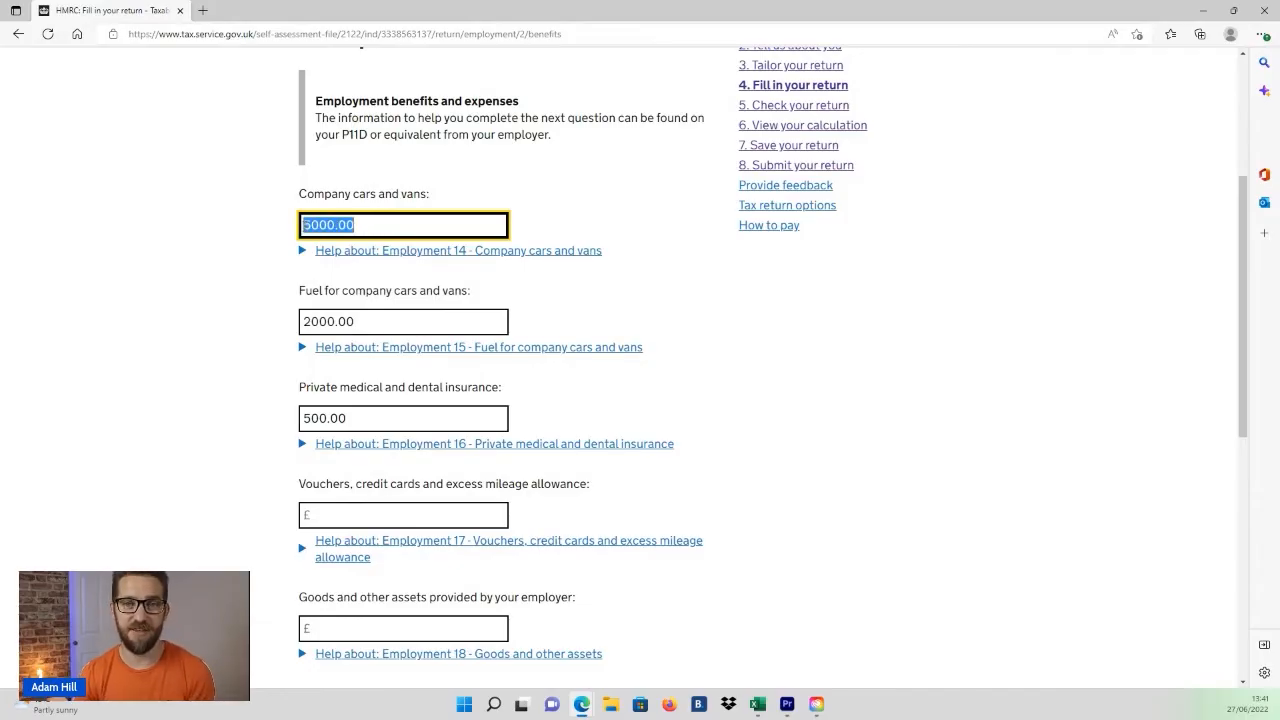
pyautogui.moveTo(367, 321); pyautogui.dragTo(302, 321)
pyautogui.click(389, 325)
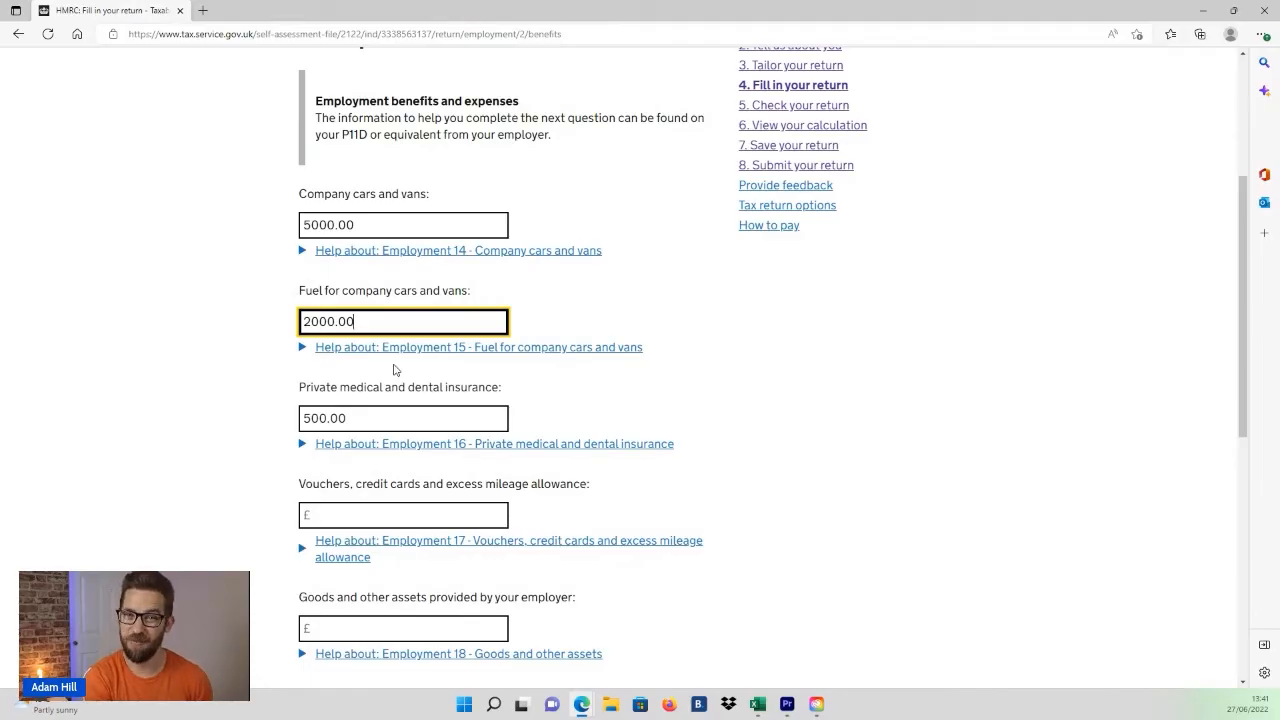
pyautogui.scroll(-1, 394, 370)
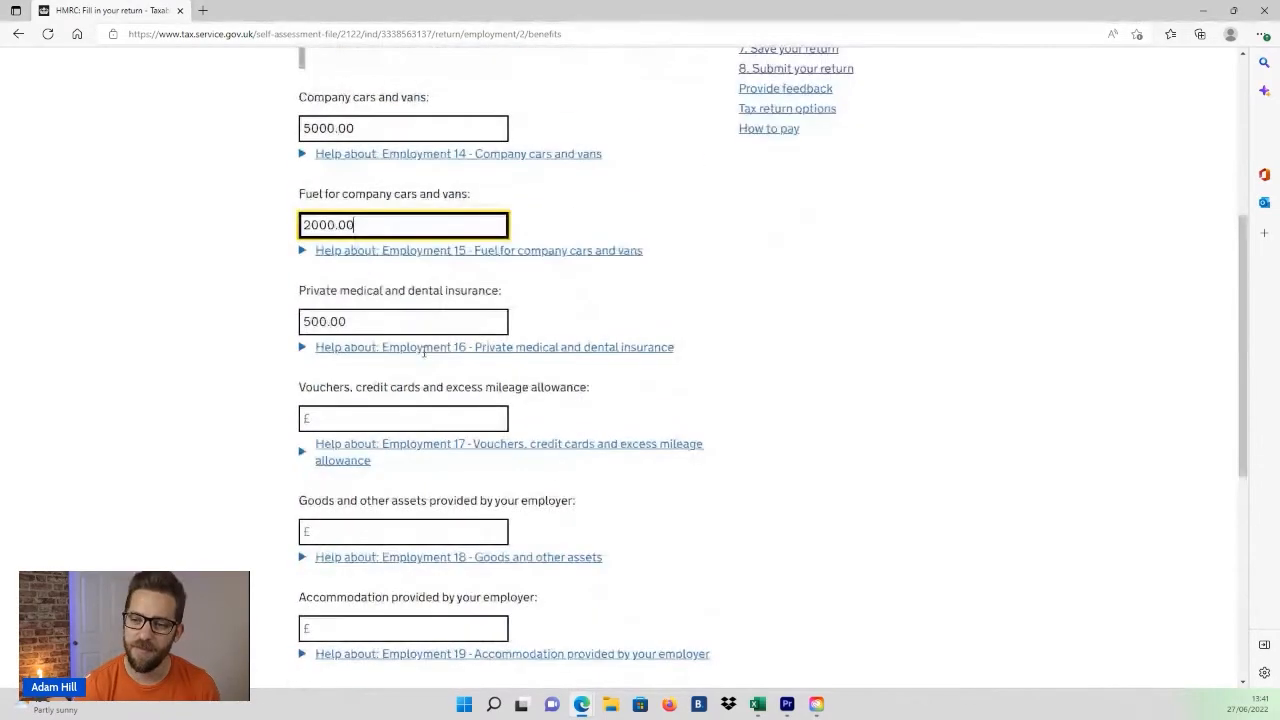
pyautogui.scroll(-3, 396, 400)
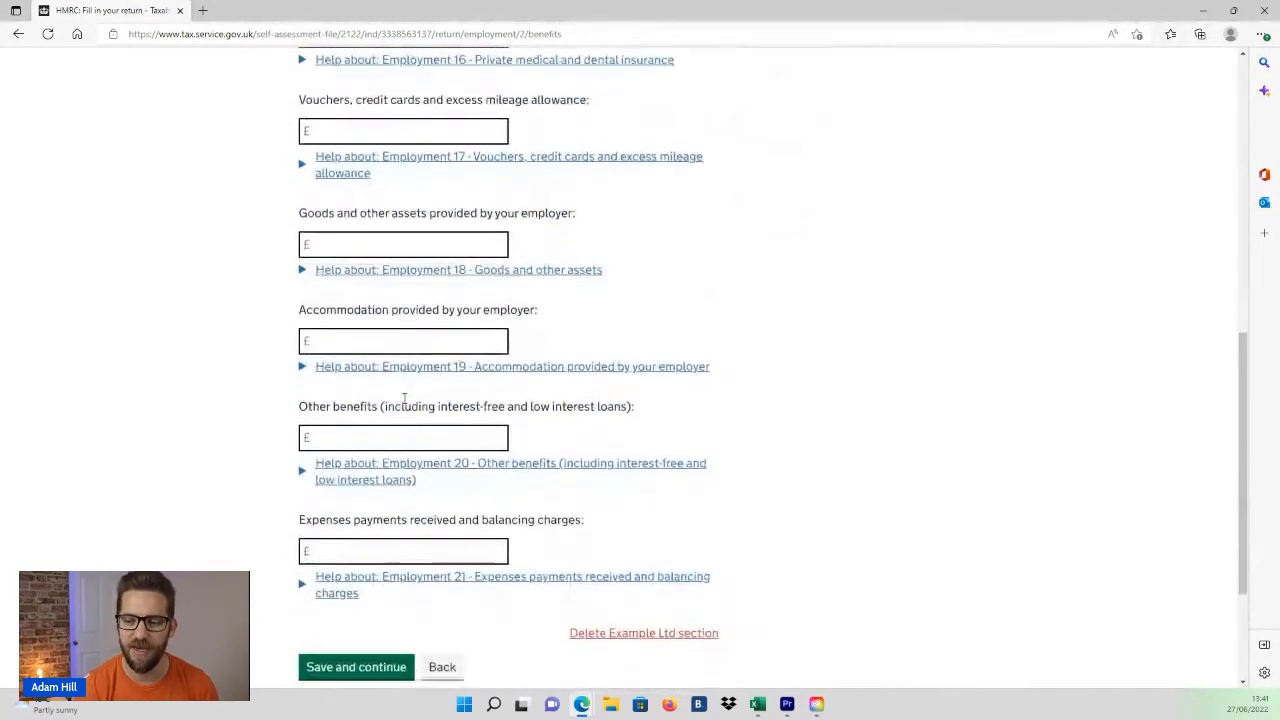
pyautogui.scroll(-1, 403, 404)
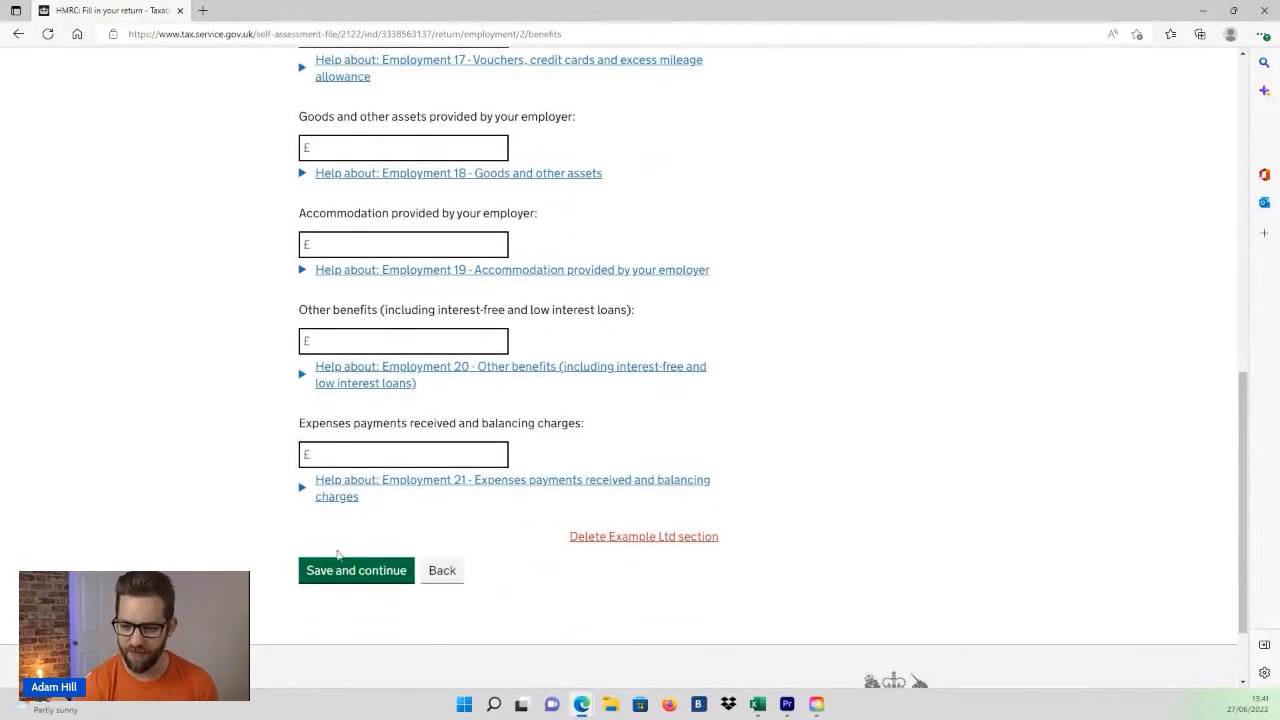
pyautogui.click(331, 572)
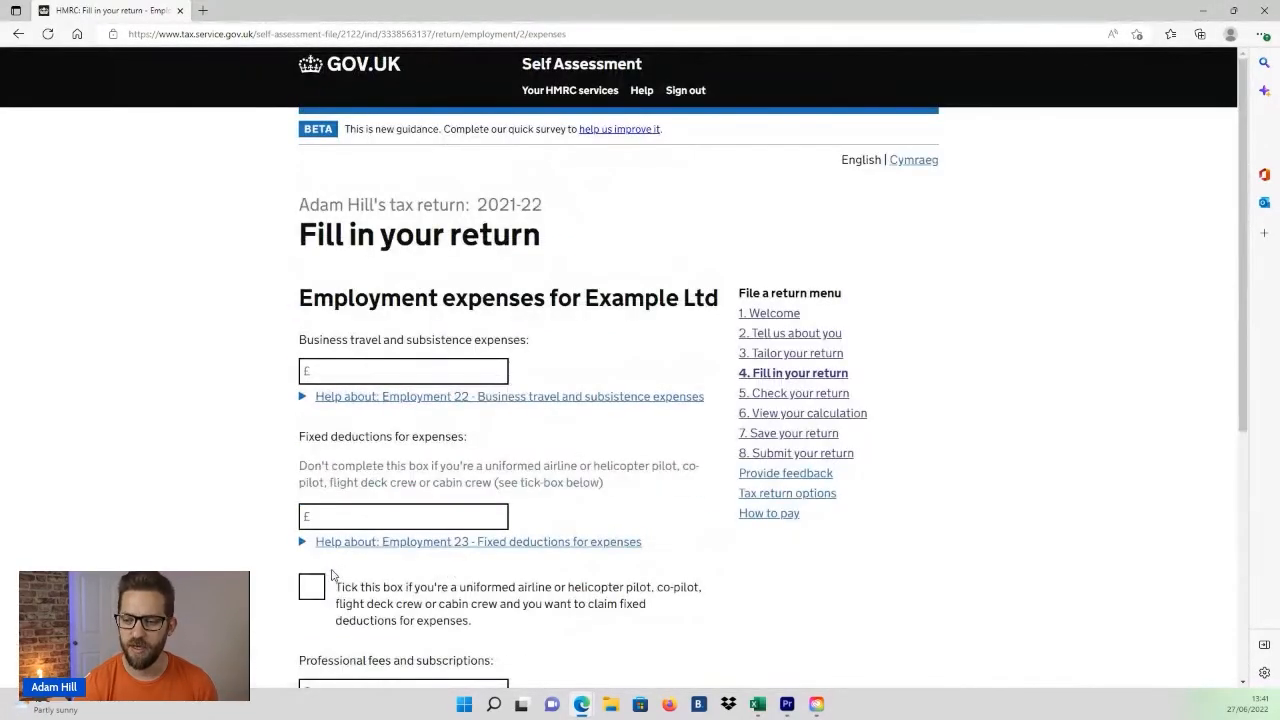
pyautogui.scroll(-1, 449, 428)
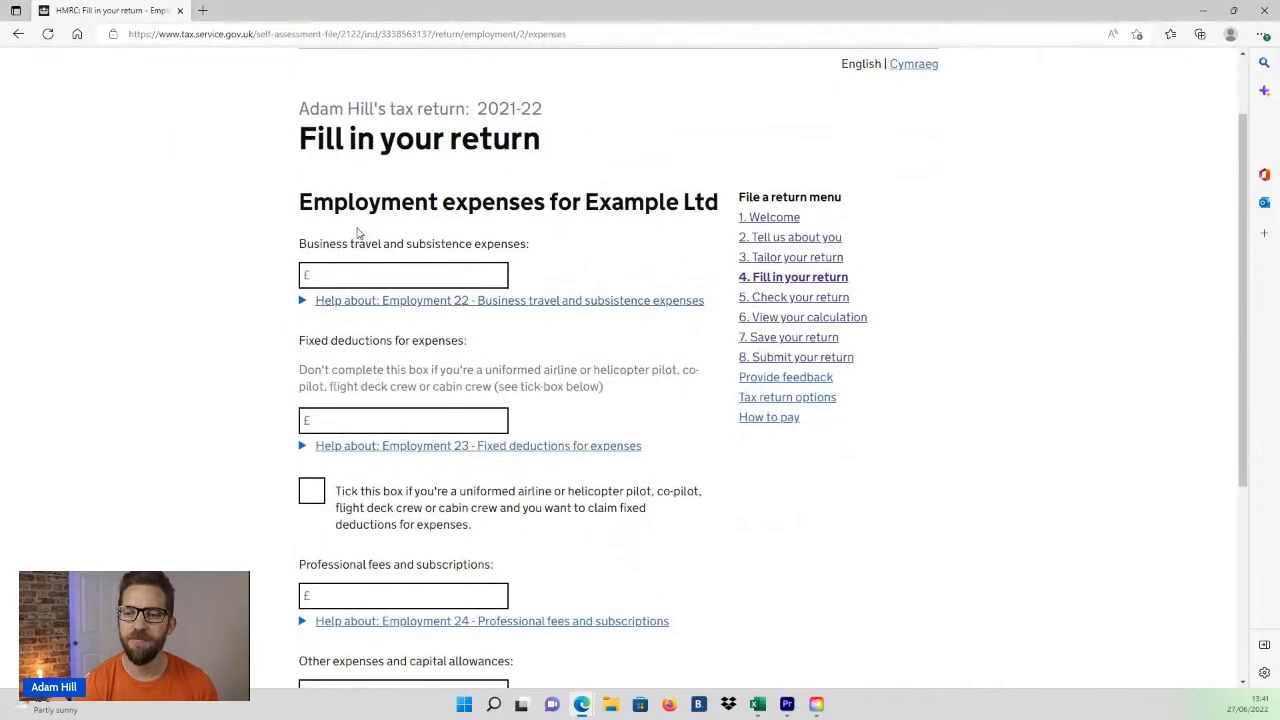
pyautogui.moveTo(302, 201); pyautogui.dragTo(646, 201)
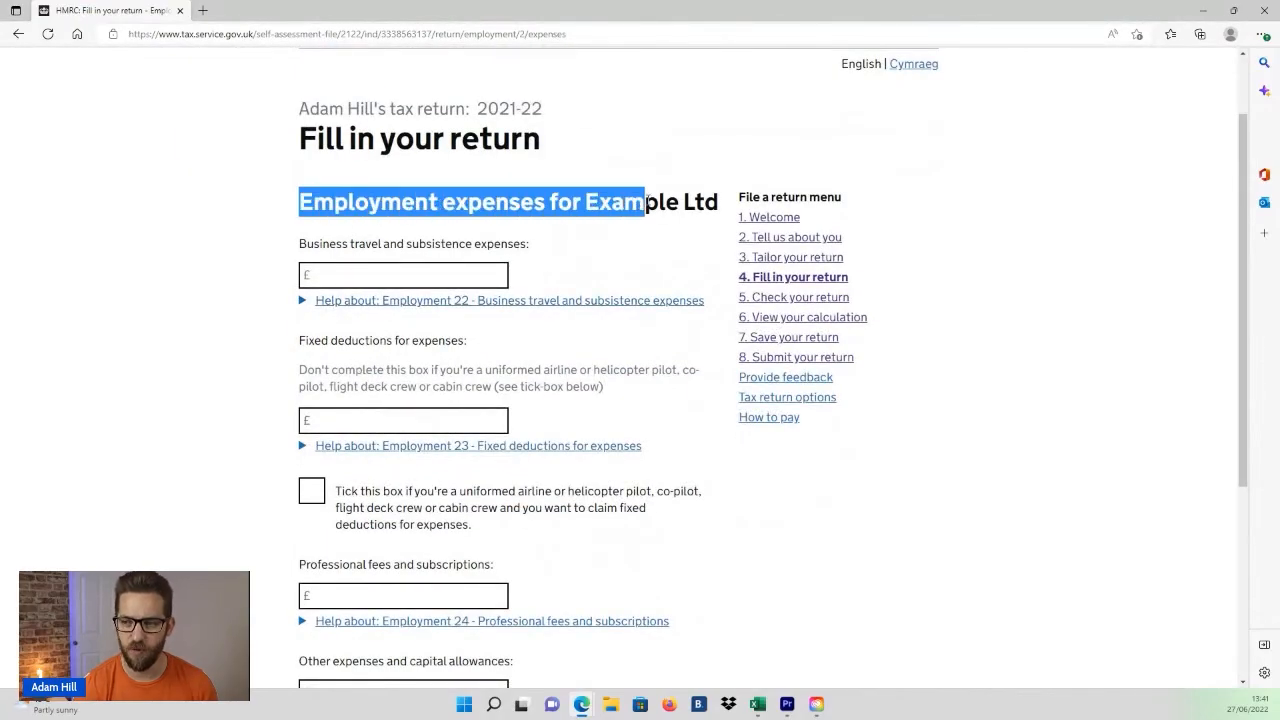
# Step: Enter 1000 for business travel and subsistence expenses on the employment expenses page
pyautogui.click(574, 223)
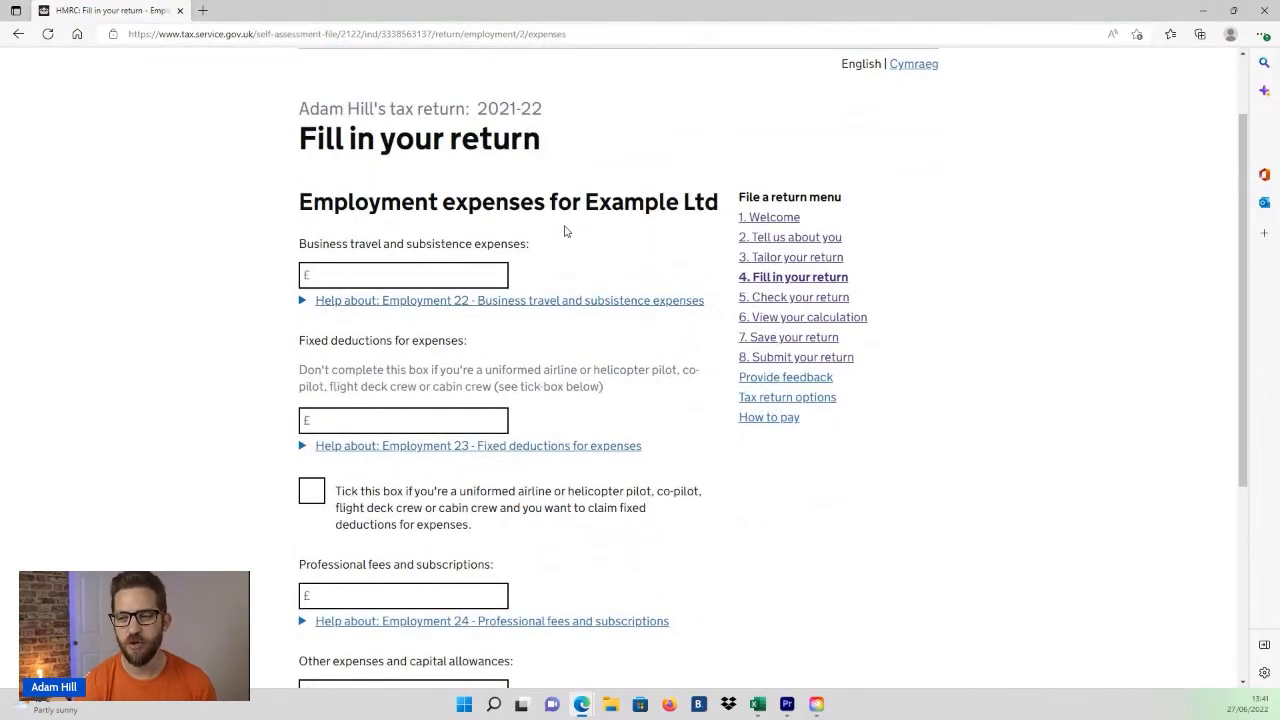
pyautogui.click(477, 276)
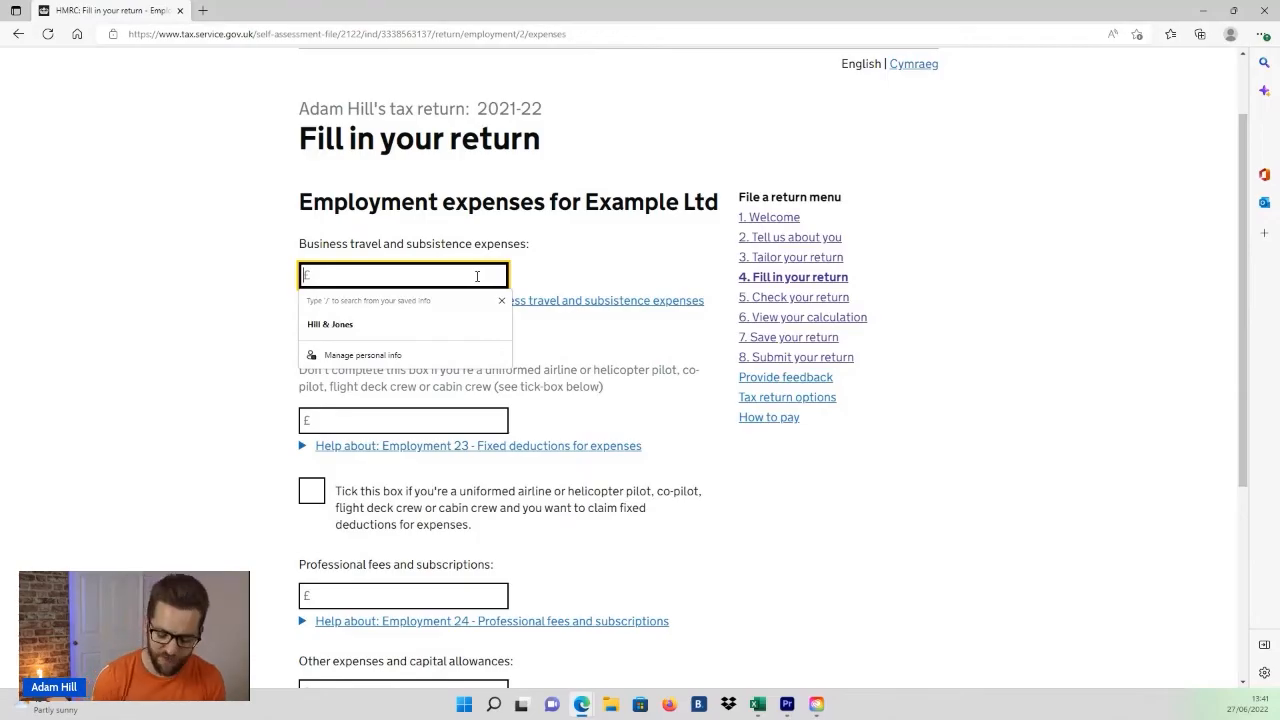
pyautogui.write('1000')
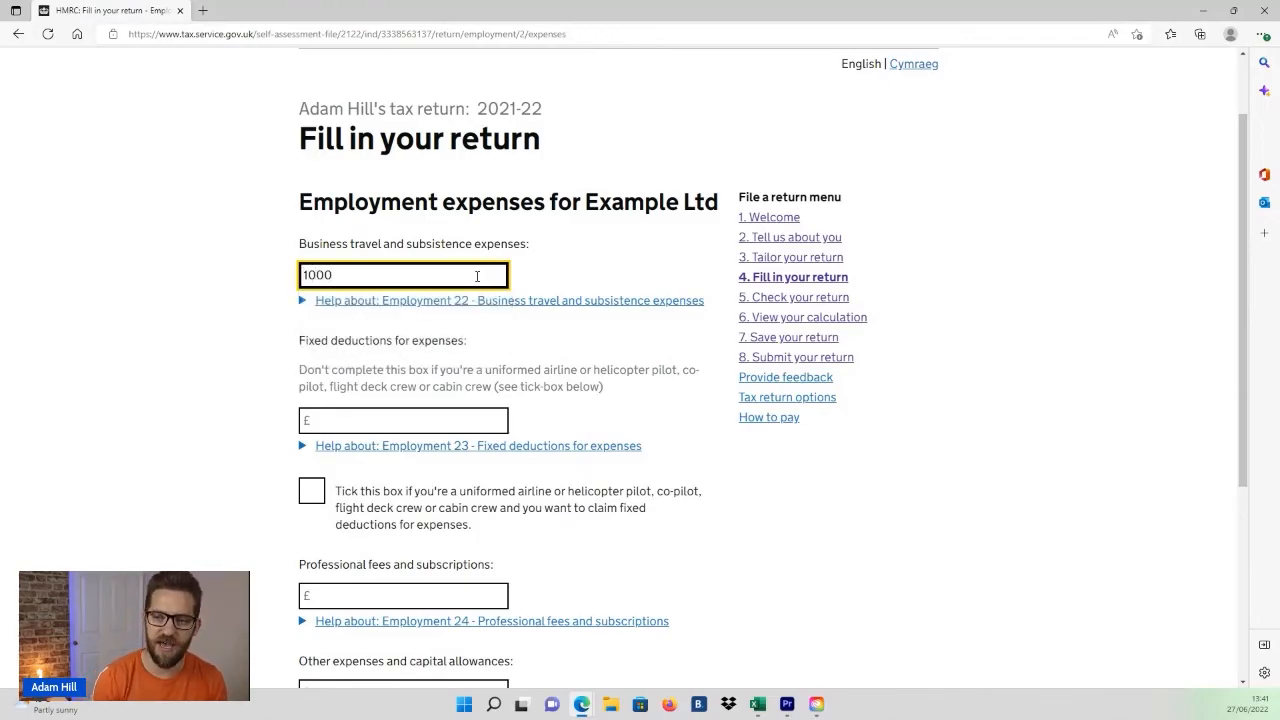
pyautogui.press('Tab')
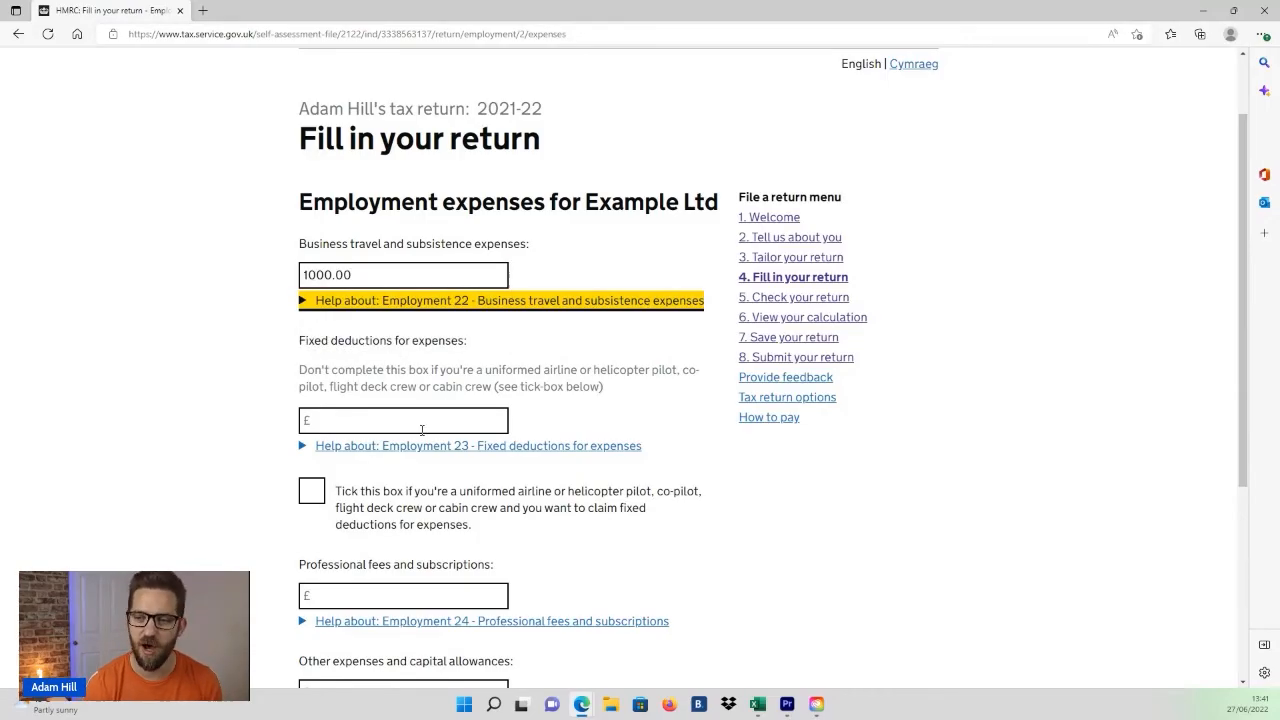
# Step: Enter 100.00 for professional fees and subscriptions, leaving fixed deductions empty
pyautogui.click(403, 425)
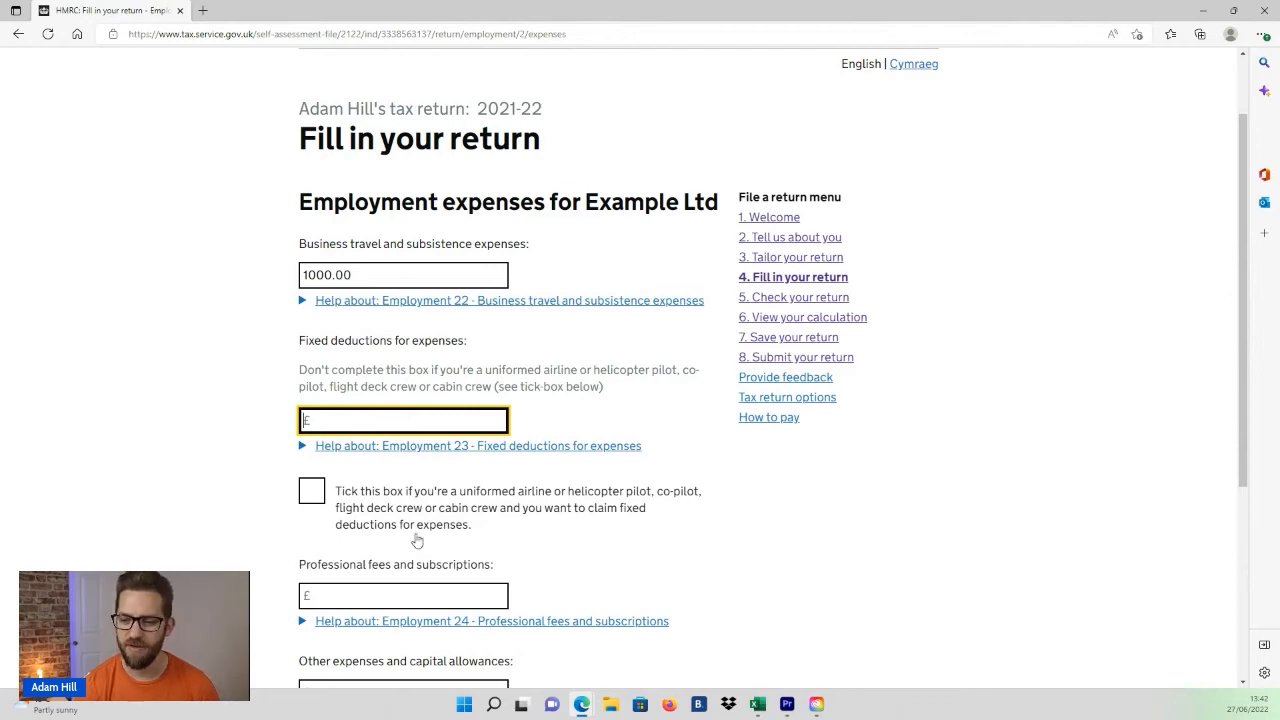
pyautogui.scroll(-1, 414, 534)
pyautogui.scroll(-1, 338, 485)
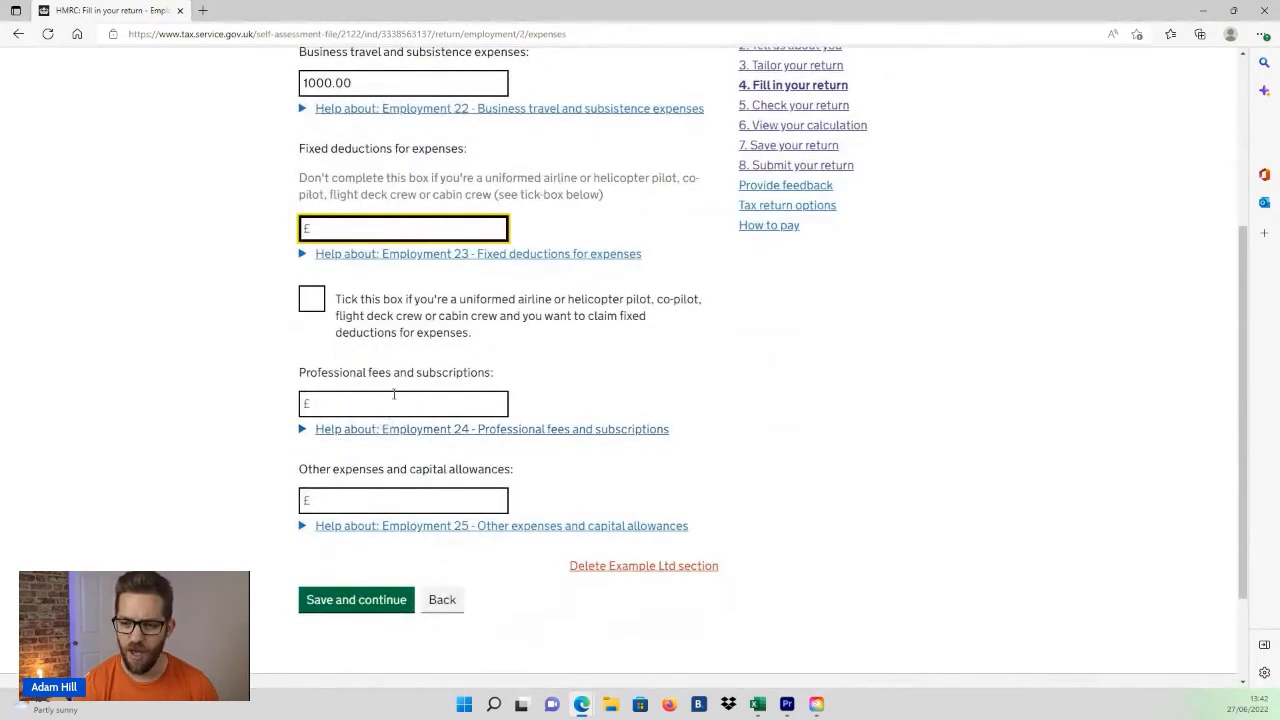
pyautogui.click(397, 401)
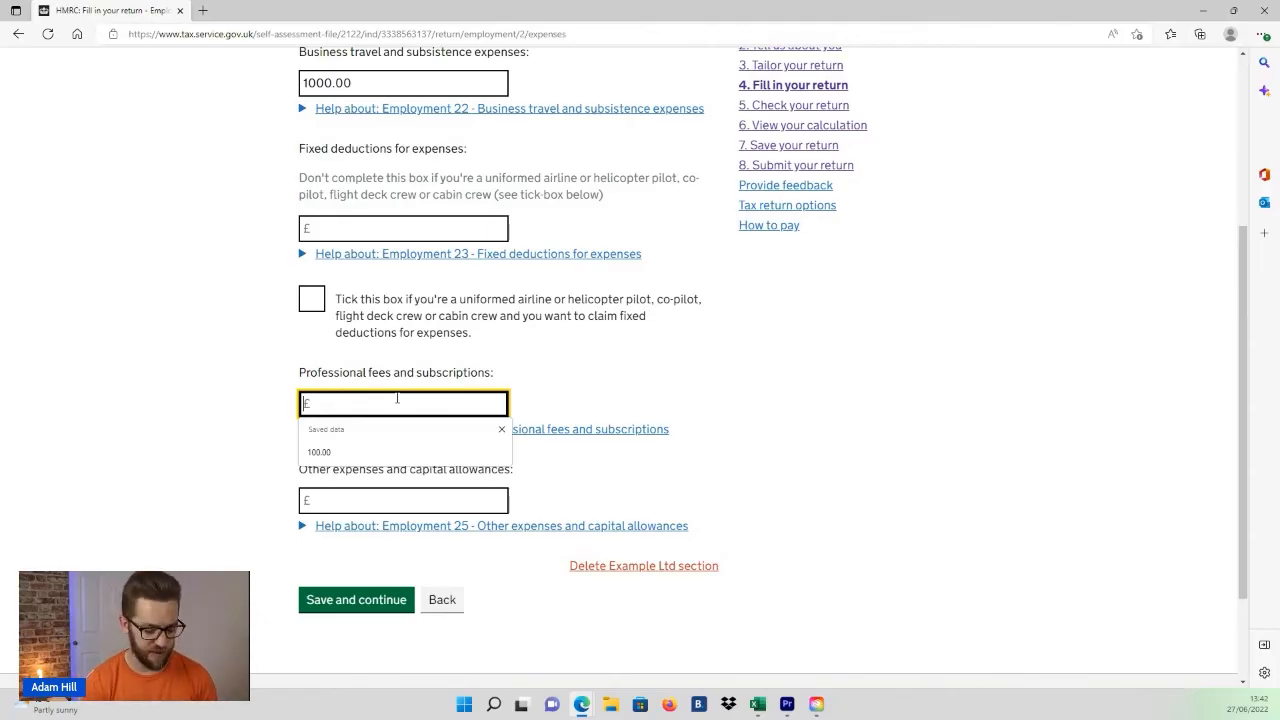
pyautogui.write('100.00')
pyautogui.press('Tab')
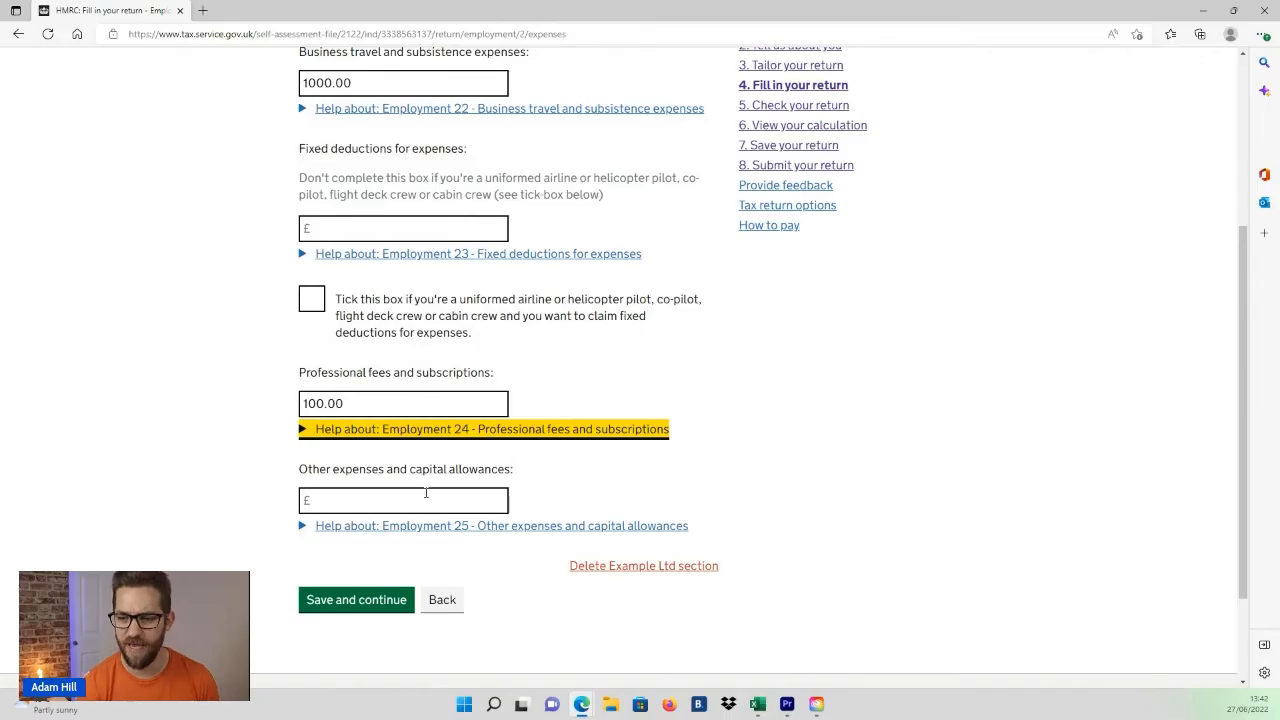
# Step: Save and continue the employment expenses page and the any other information page, leaving it blank
pyautogui.click(406, 496)
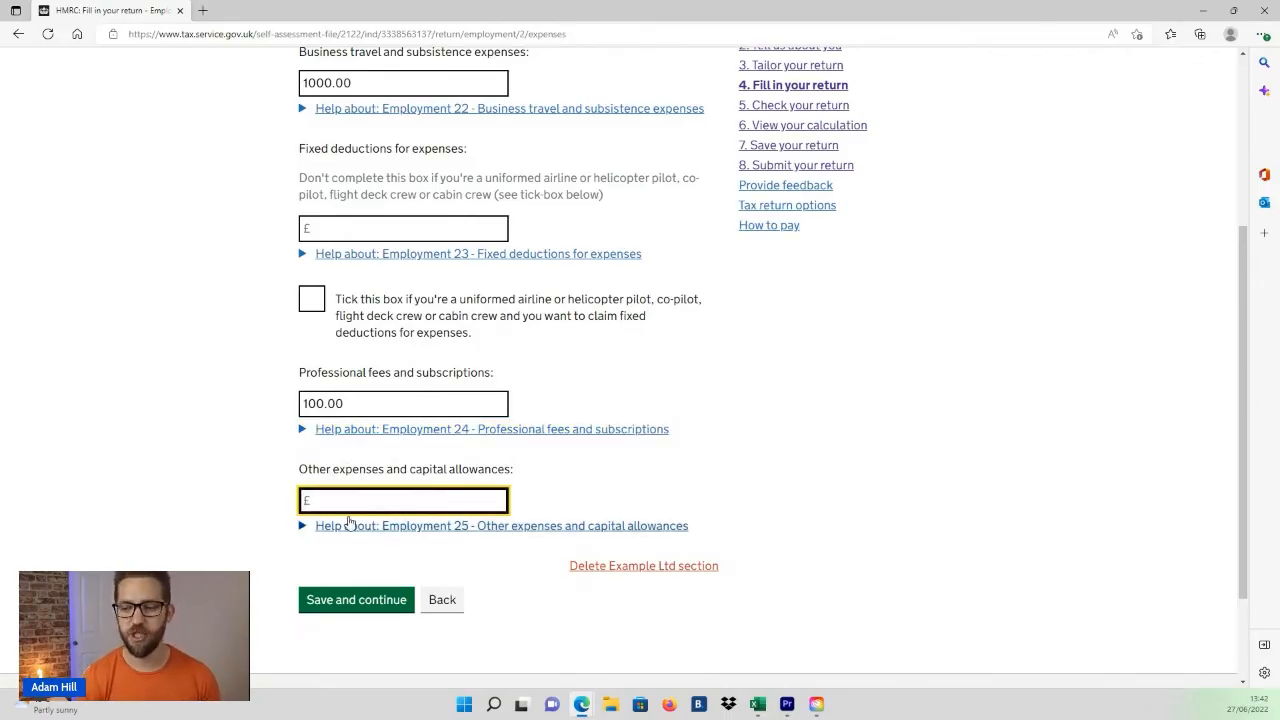
pyautogui.click(363, 610)
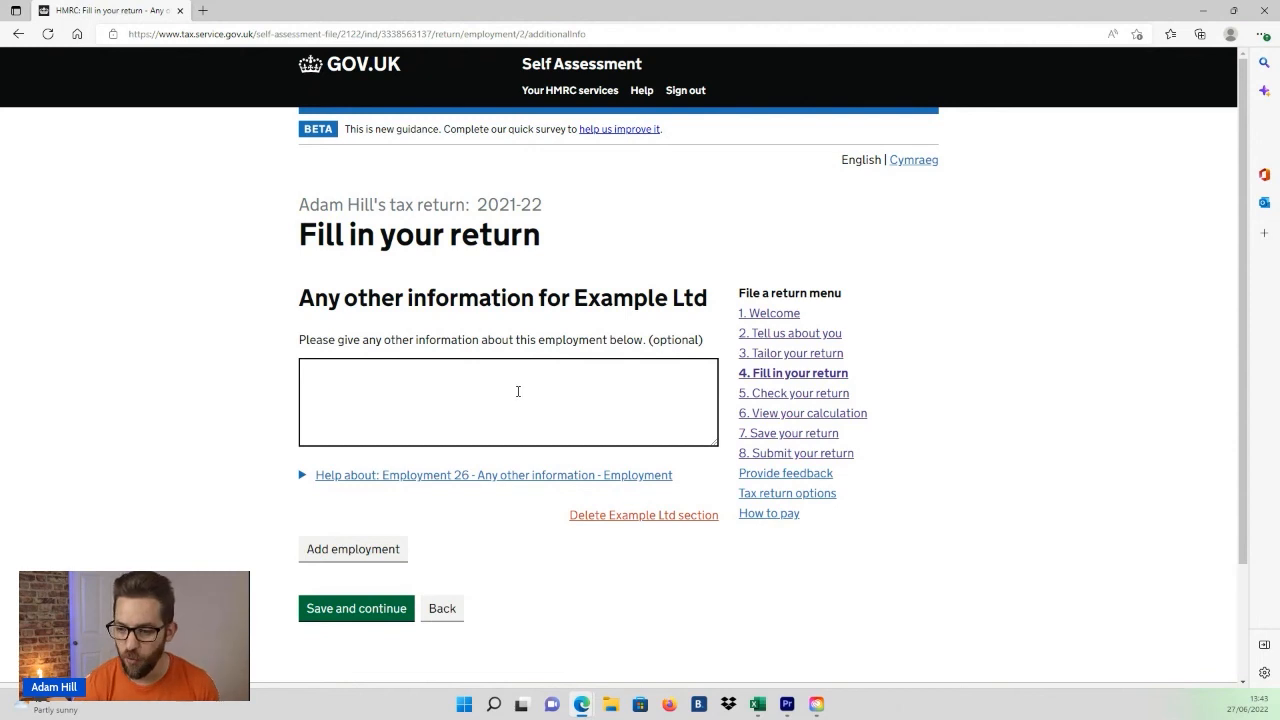
pyautogui.click(391, 610)
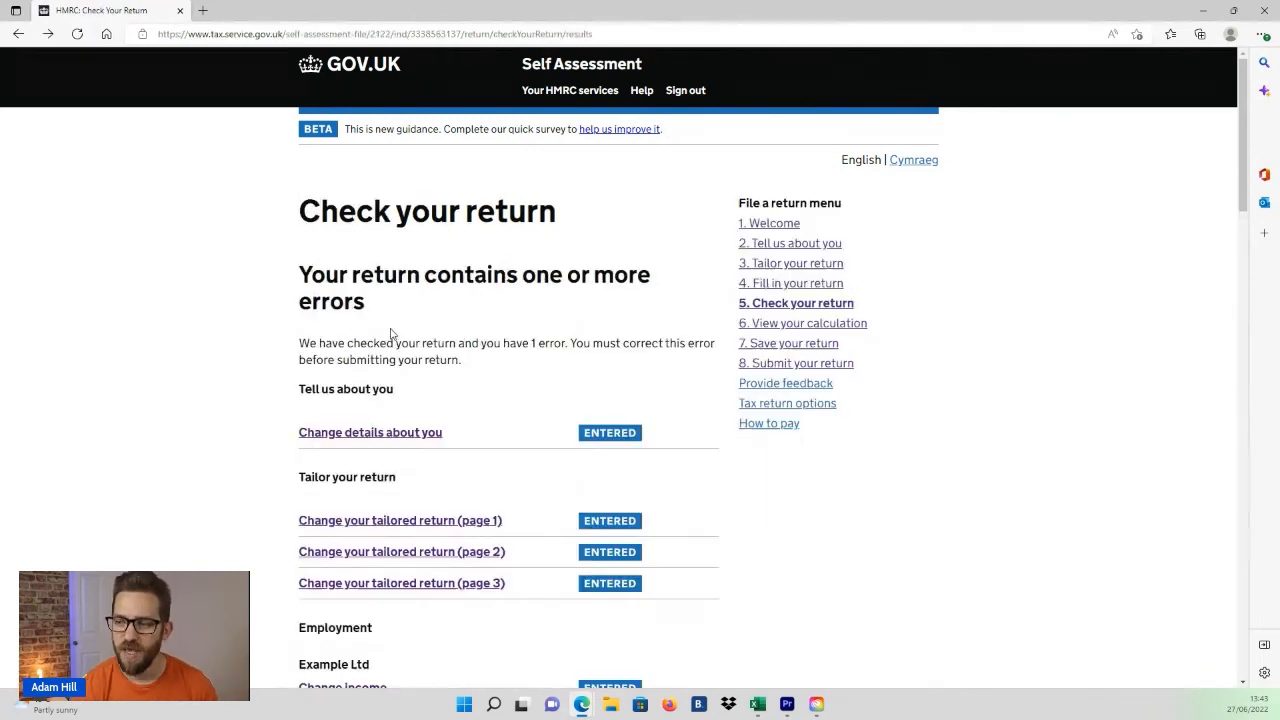
# Step: Open the tax calculation summary and then the full calculation breakdown
pyautogui.click(826, 325)
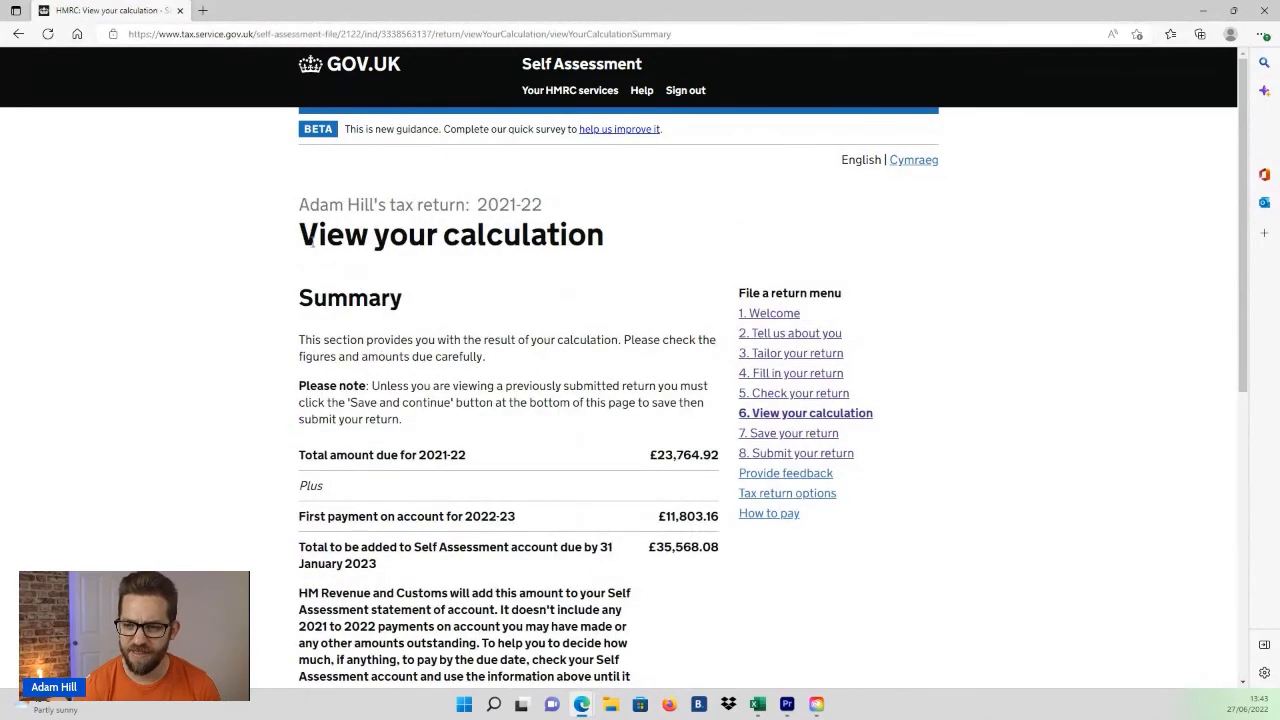
pyautogui.moveTo(316, 240); pyautogui.dragTo(600, 256)
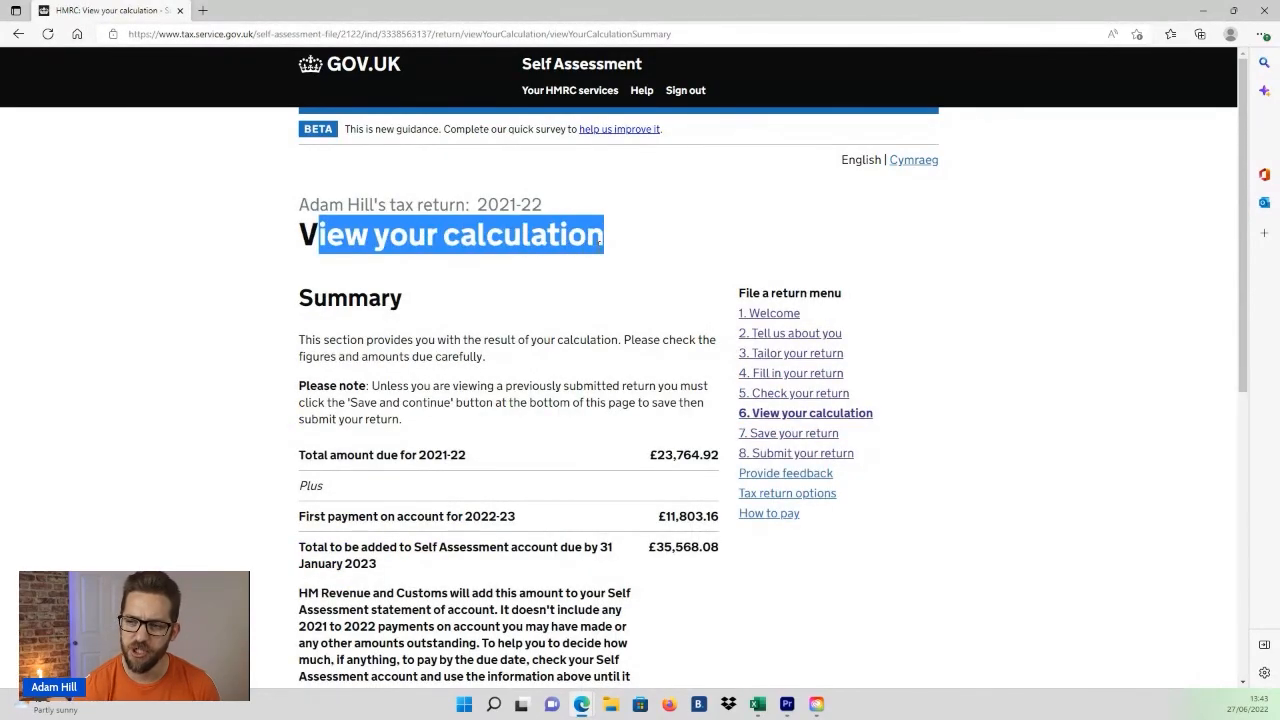
pyautogui.click(397, 455)
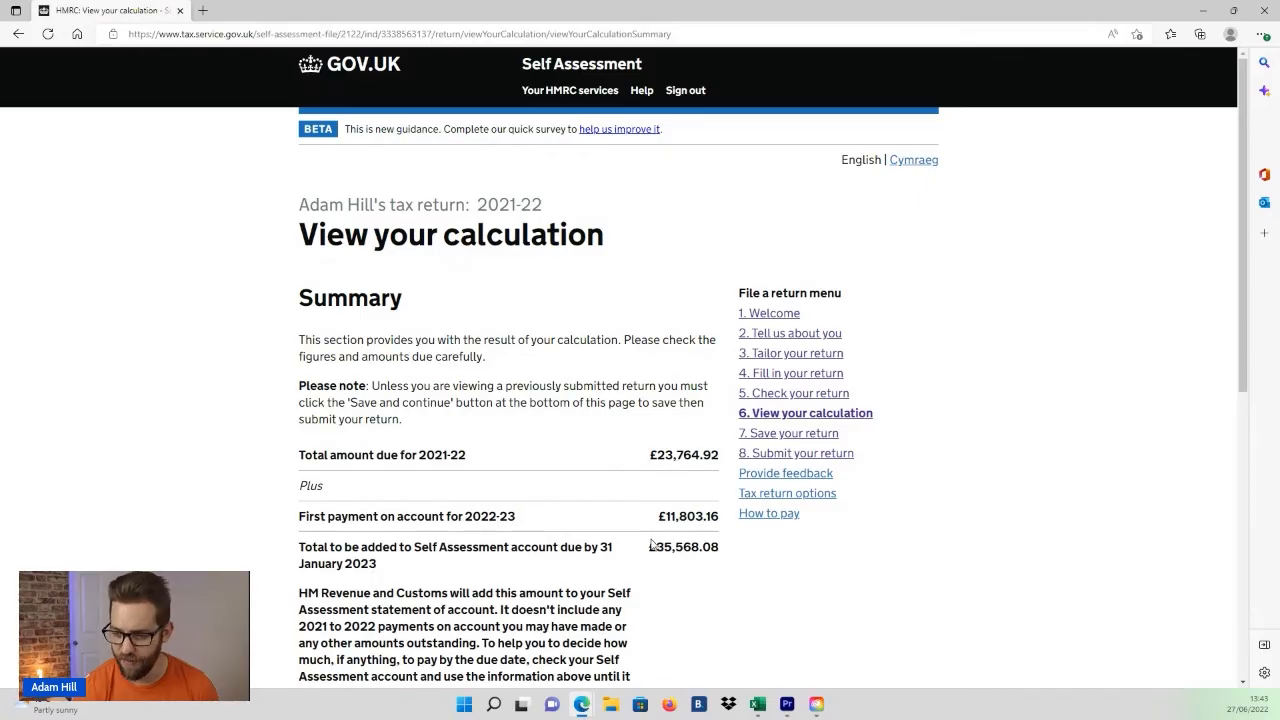
pyautogui.scroll(-2, 651, 544)
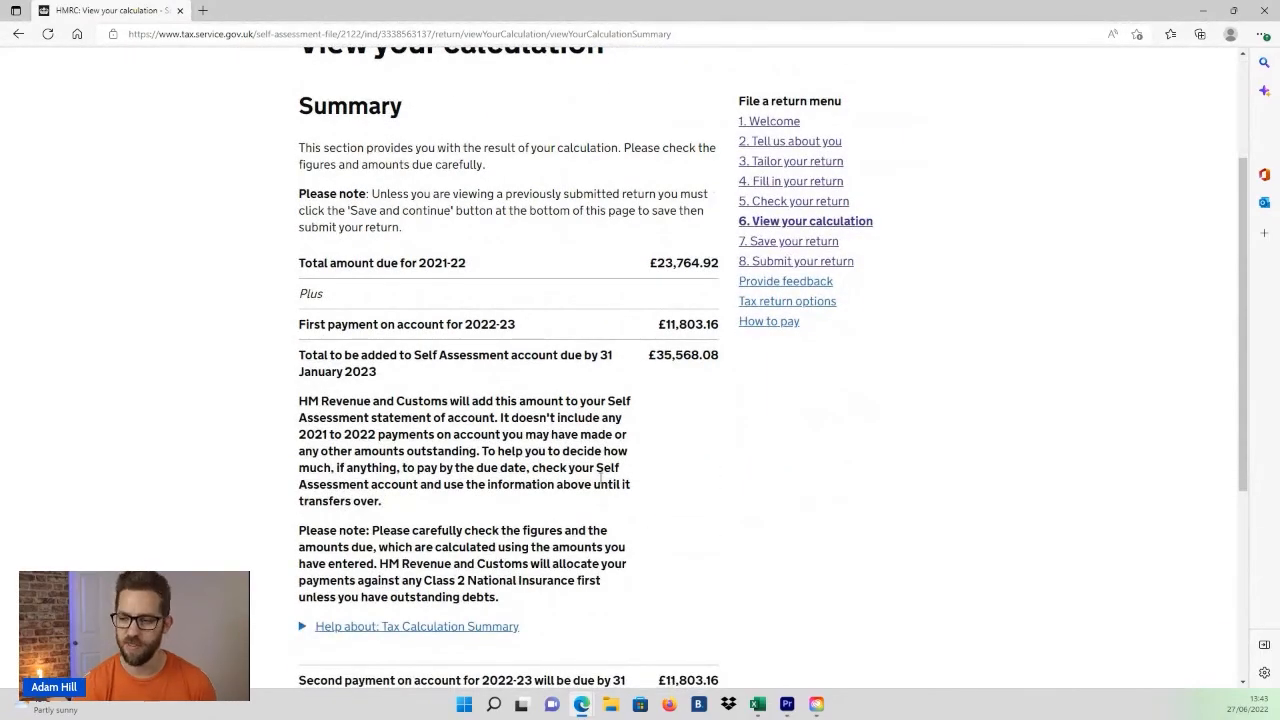
pyautogui.scroll(-3, 612, 490)
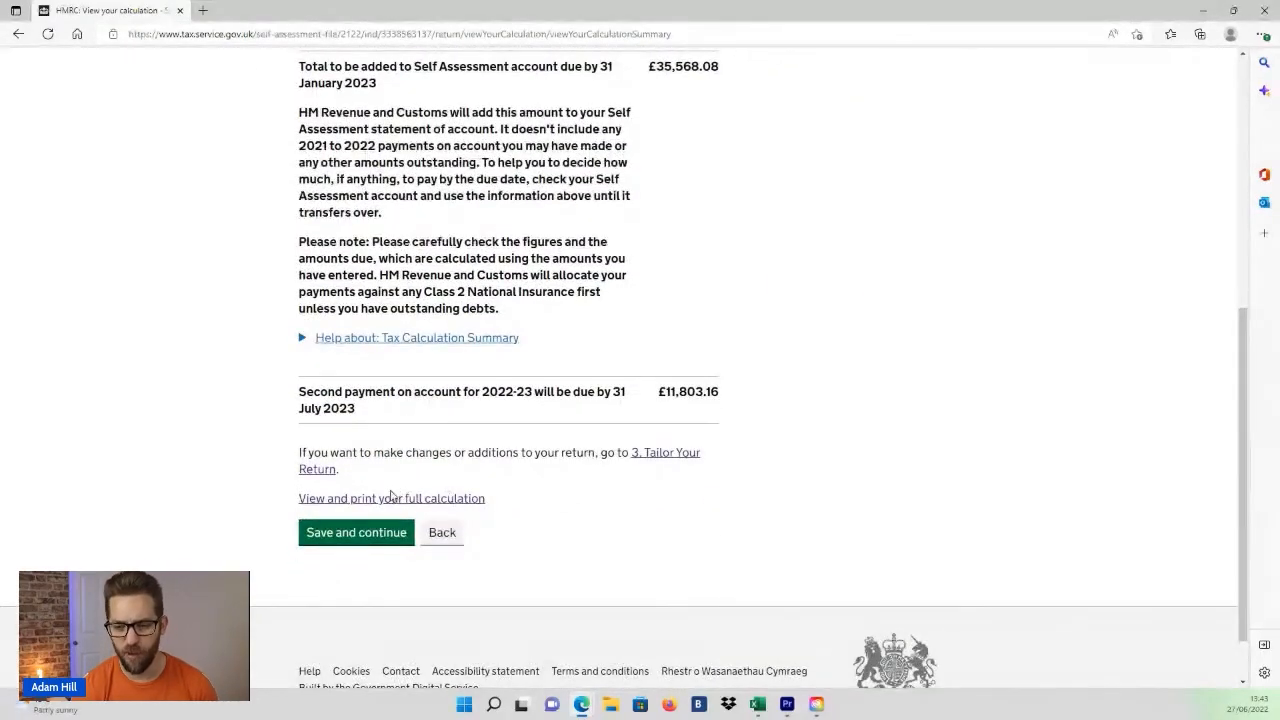
pyautogui.click(379, 498)
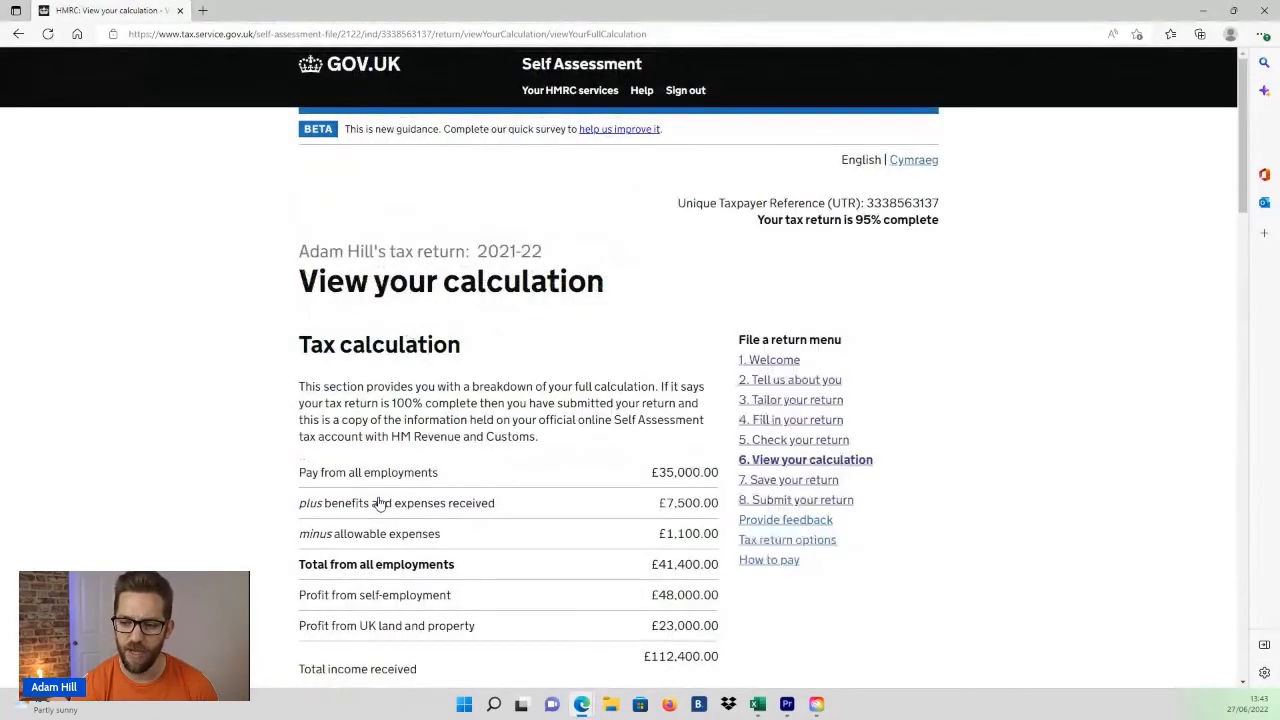
# Step: Review the employment pay, benefits and allowable expenses lines in the full tax calculation
pyautogui.scroll(-1, 400, 470)
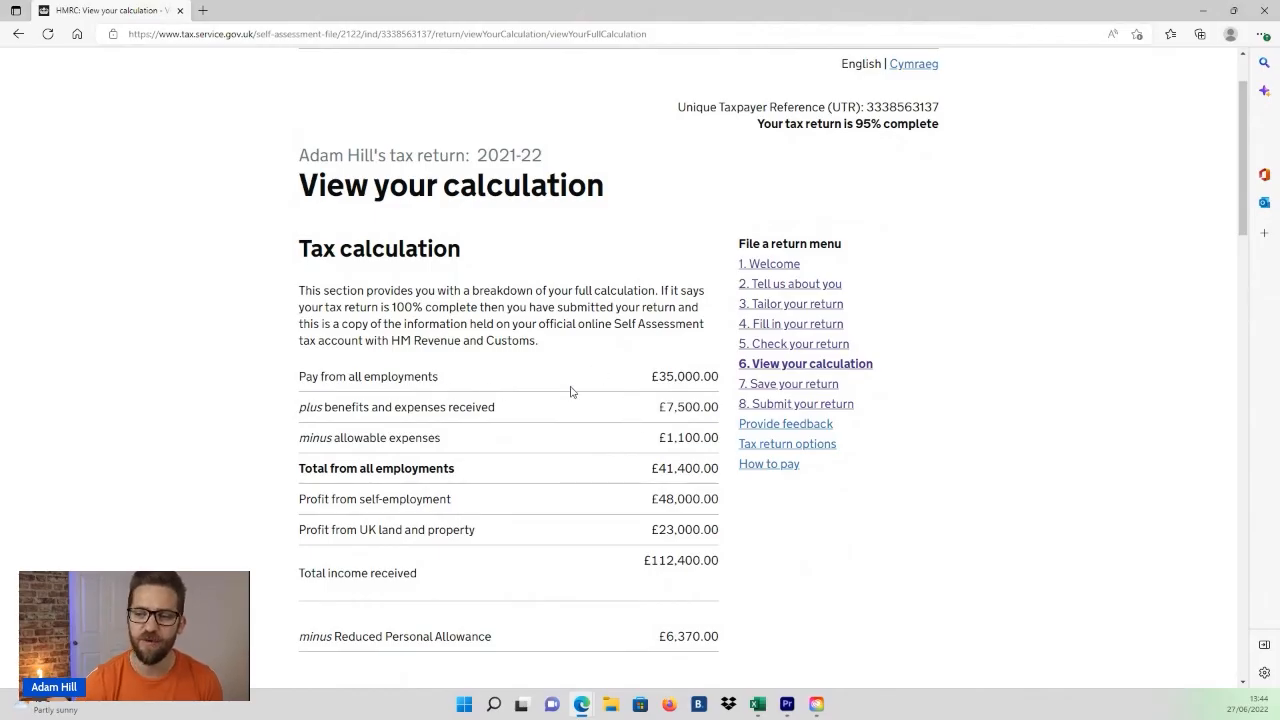
pyautogui.moveTo(652, 376); pyautogui.dragTo(720, 376)
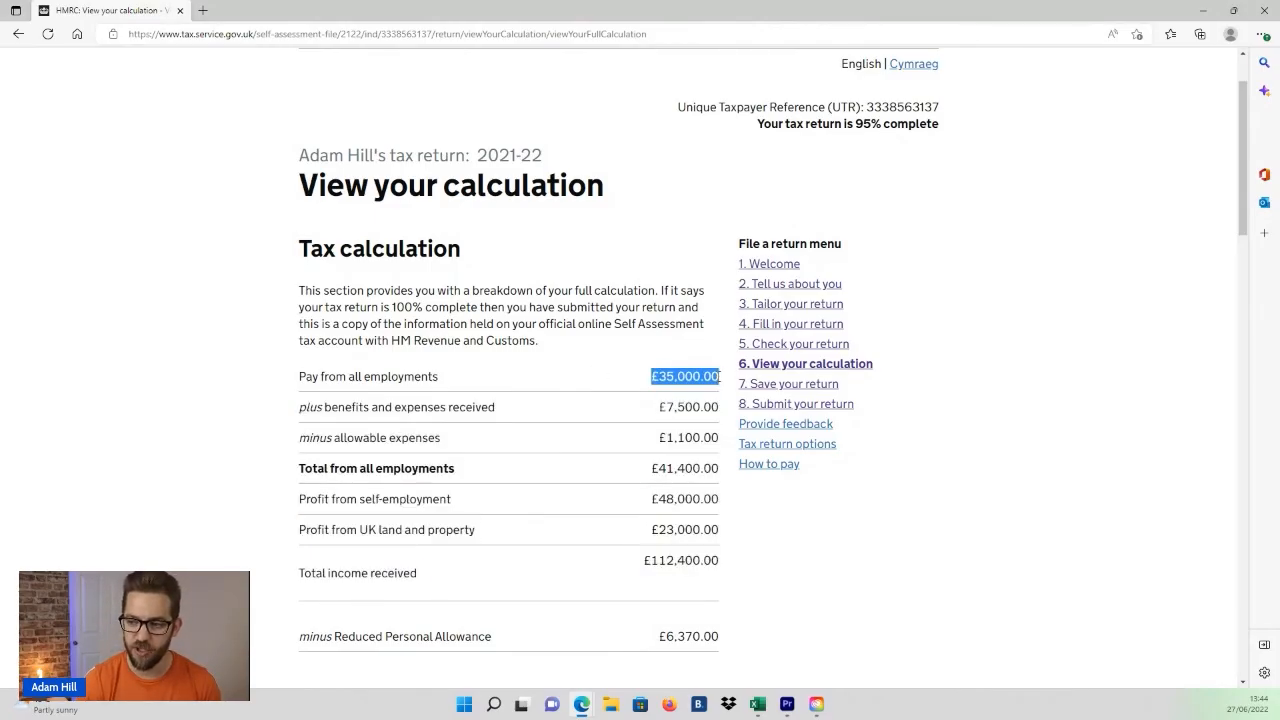
pyautogui.click(662, 406)
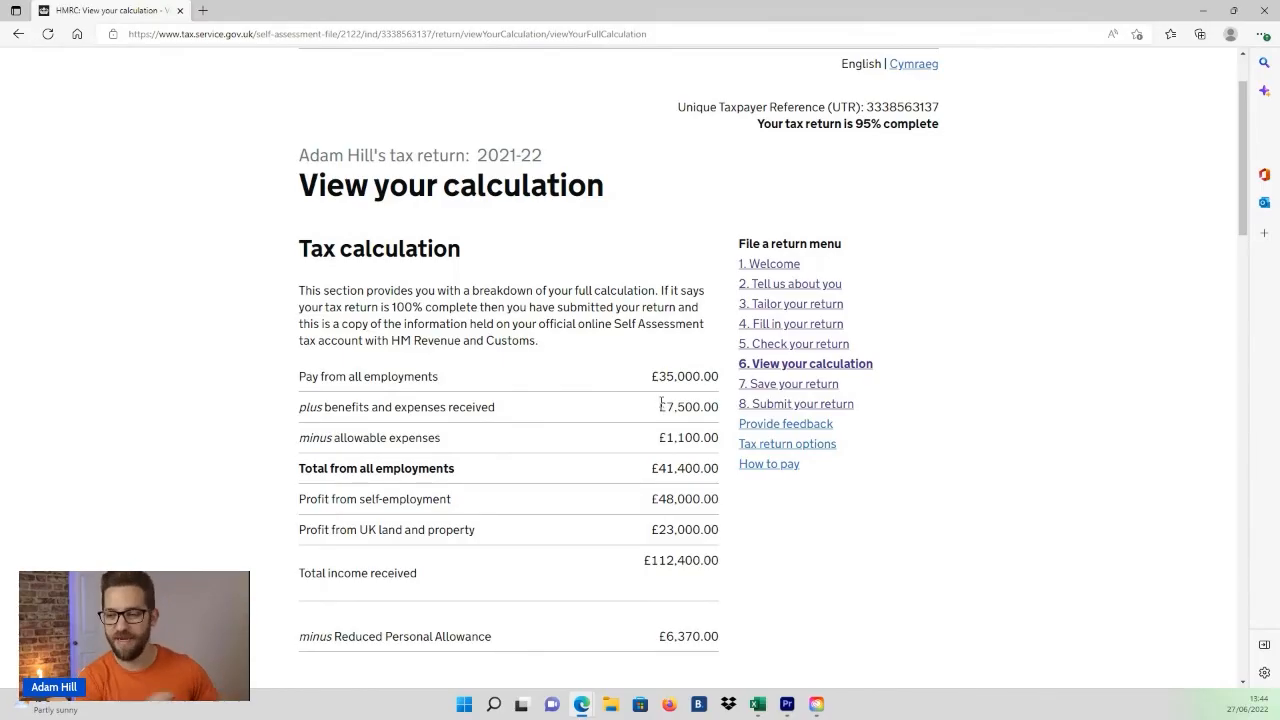
pyautogui.moveTo(658, 412); pyautogui.dragTo(719, 410)
pyautogui.click(670, 438)
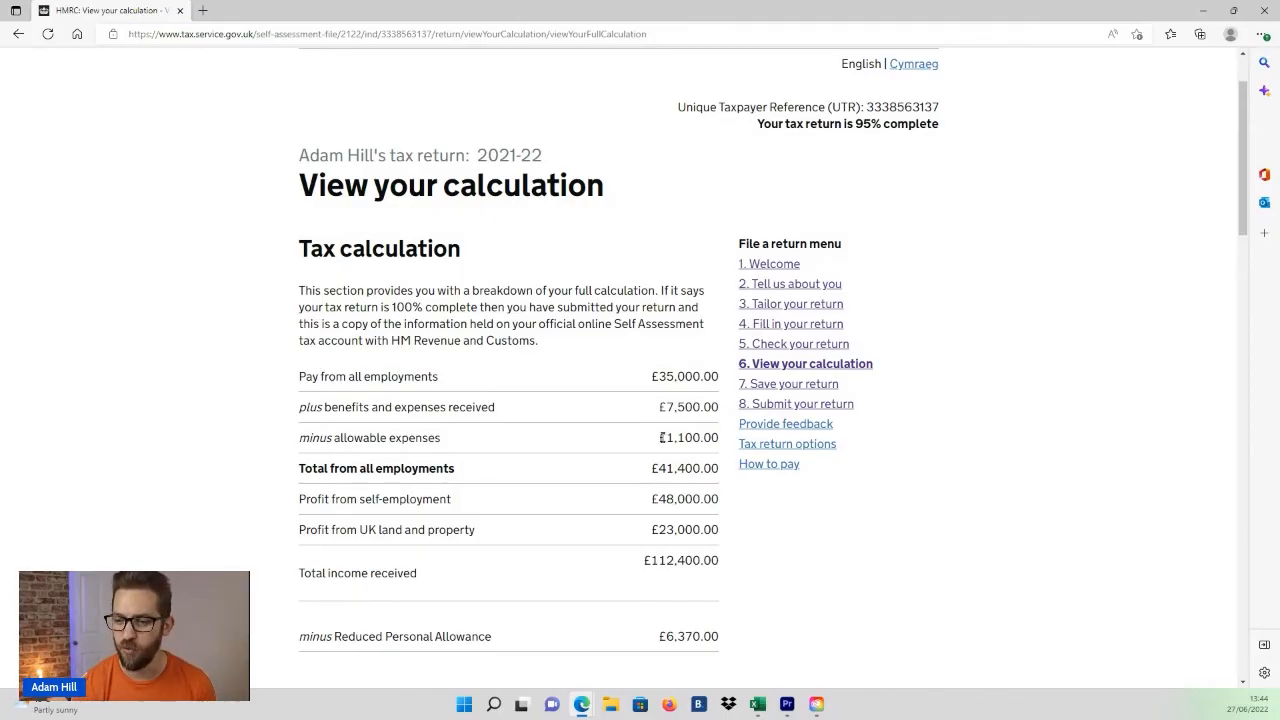
# Step: Examine the National Insurance and tax deducted lines further down the calculation
pyautogui.scroll(-9, 535, 513)
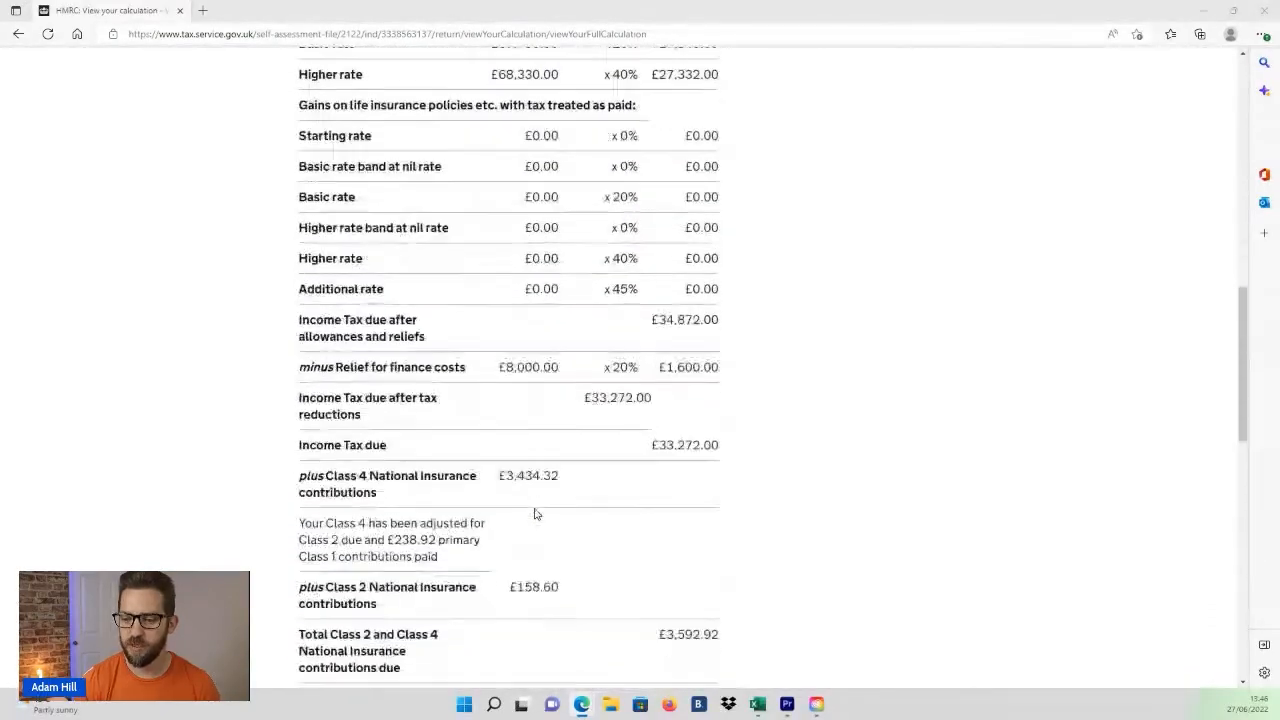
pyautogui.scroll(-5, 535, 513)
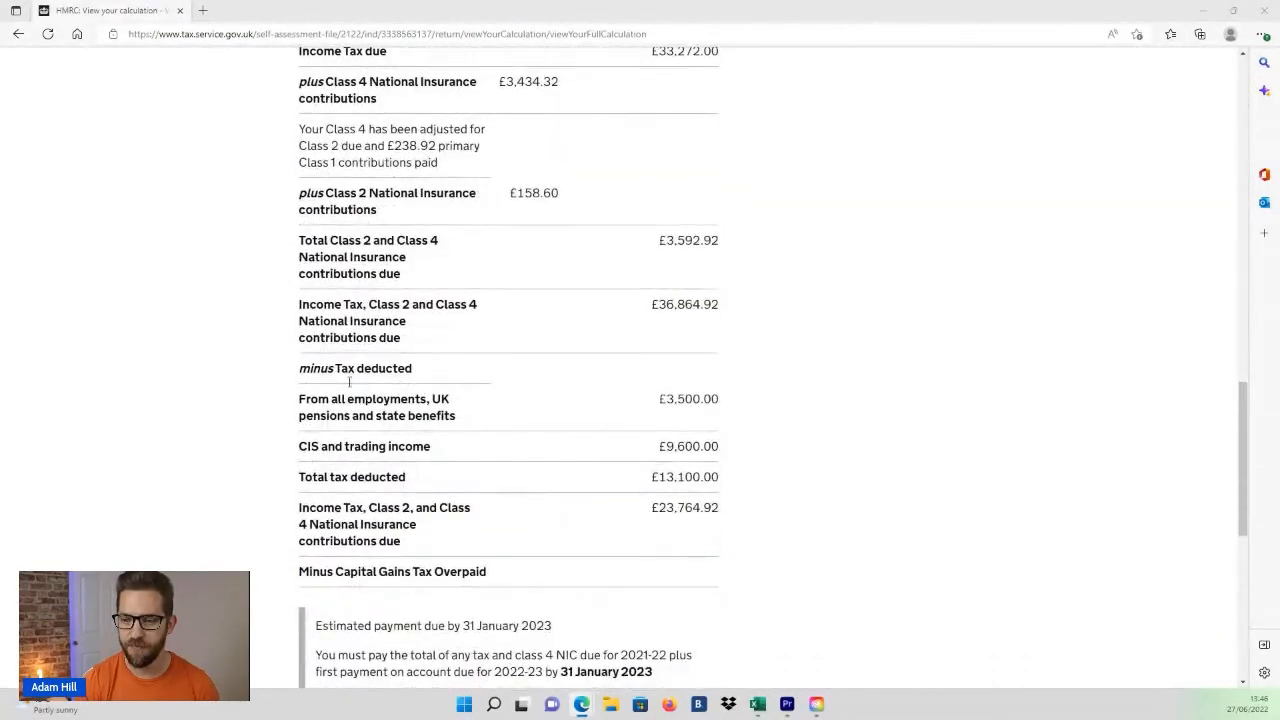
pyautogui.moveTo(297, 380)
pyautogui.mouseDown()
pyautogui.moveTo(360, 150)
pyautogui.moveTo(395, 390)
pyautogui.moveTo(283, 374)
pyautogui.moveTo(312, 369)
pyautogui.moveTo(296, 370)
pyautogui.mouseUp()
pyautogui.click(395, 390)
pyautogui.click(720, 402)
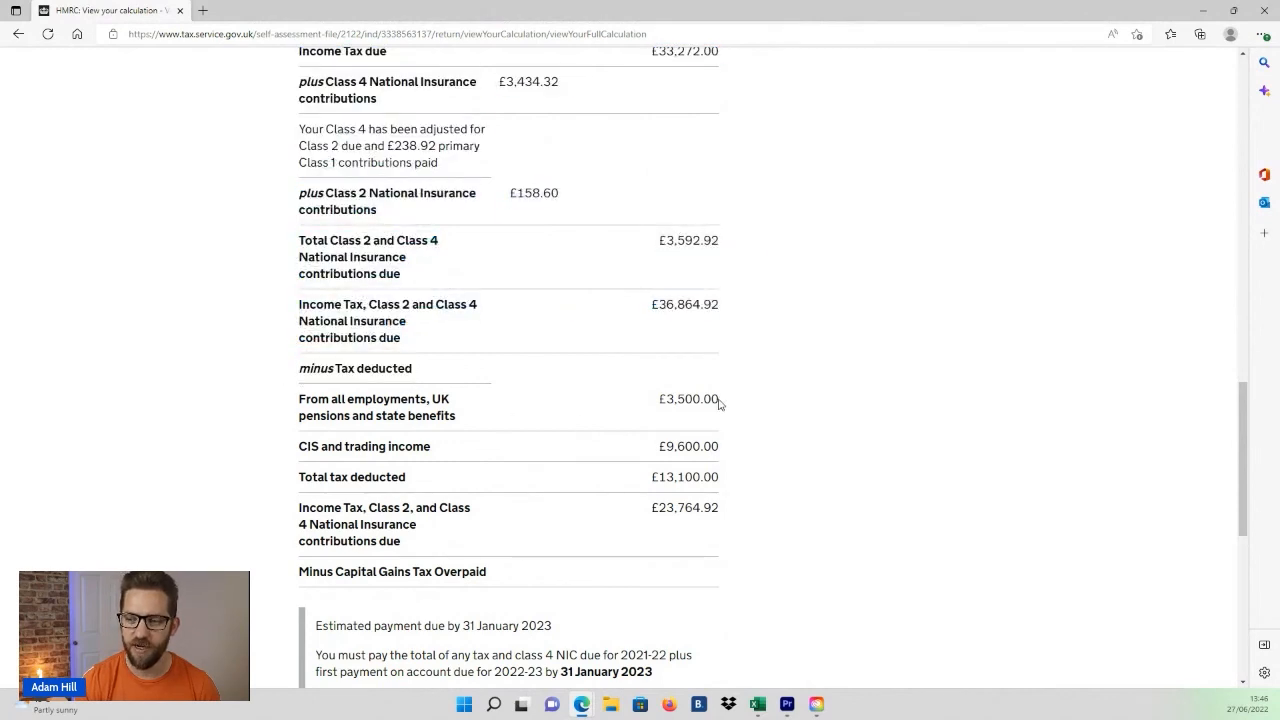
pyautogui.moveTo(720, 403); pyautogui.dragTo(658, 406)
pyautogui.click(366, 408)
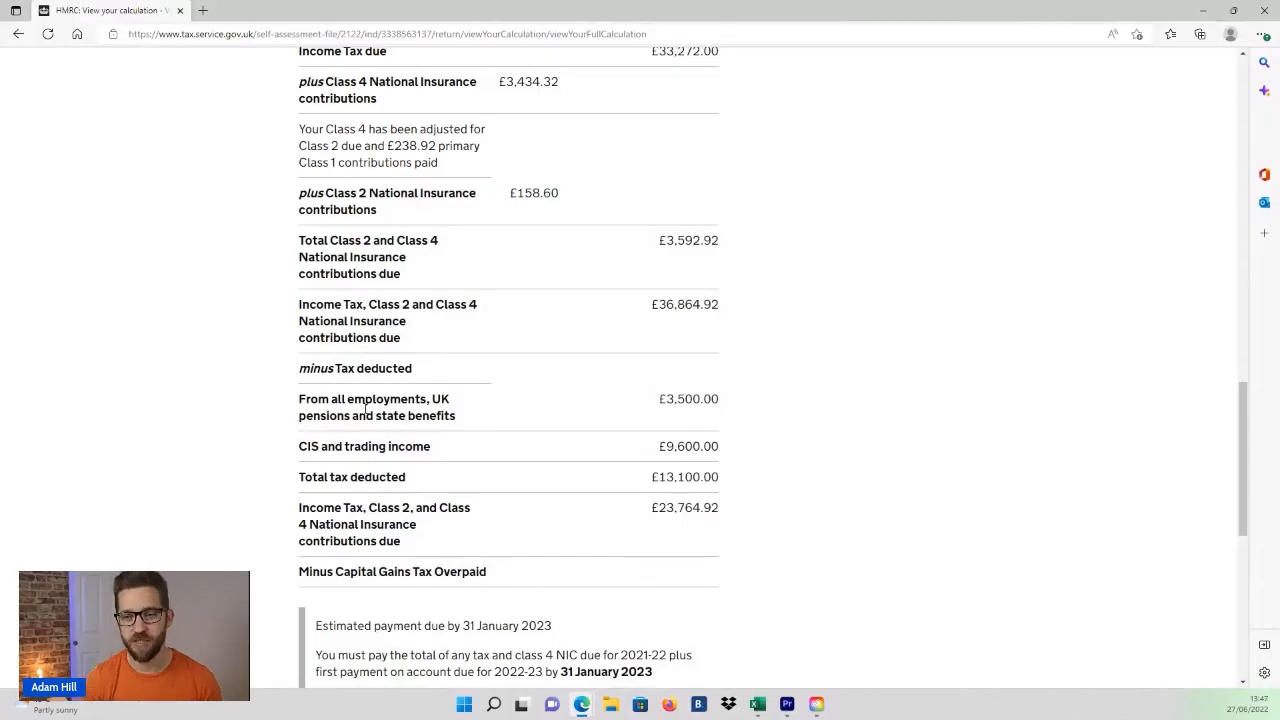
# Step: Review the income totals, reduced personal allowance and income tax band breakdown in the calculation
pyautogui.scroll(1, 368, 408)
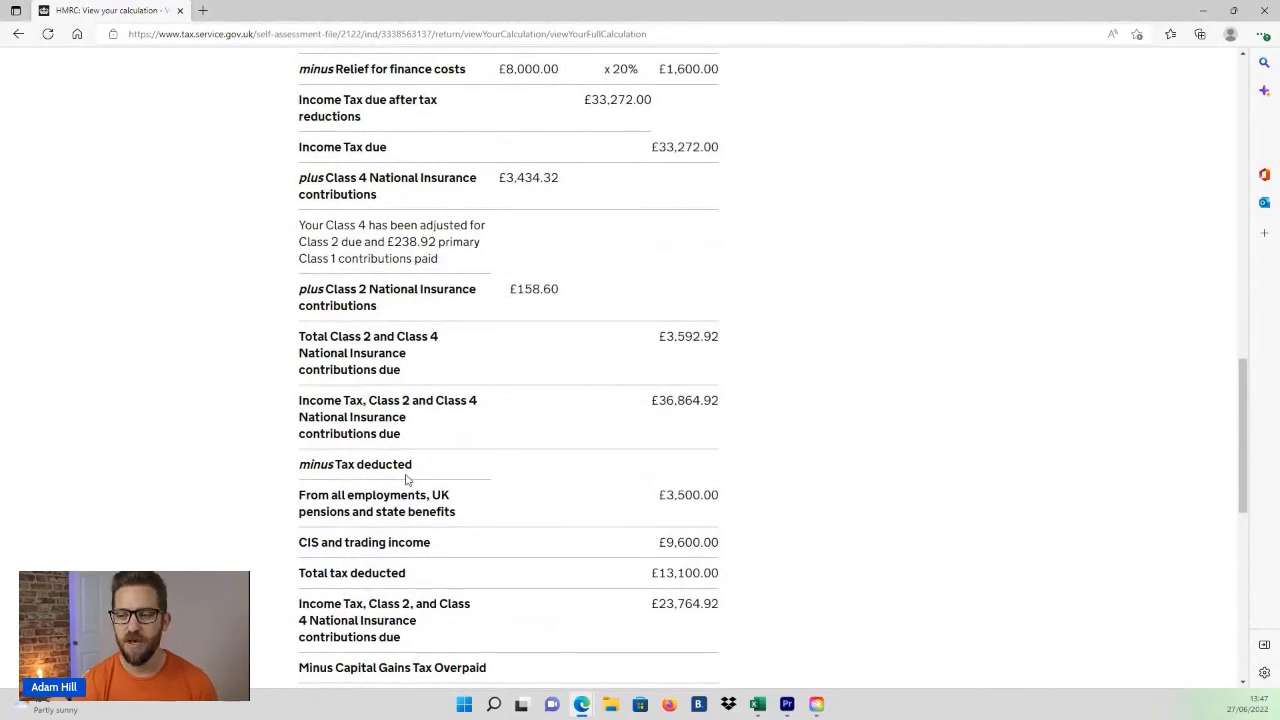
pyautogui.scroll(9, 406, 480)
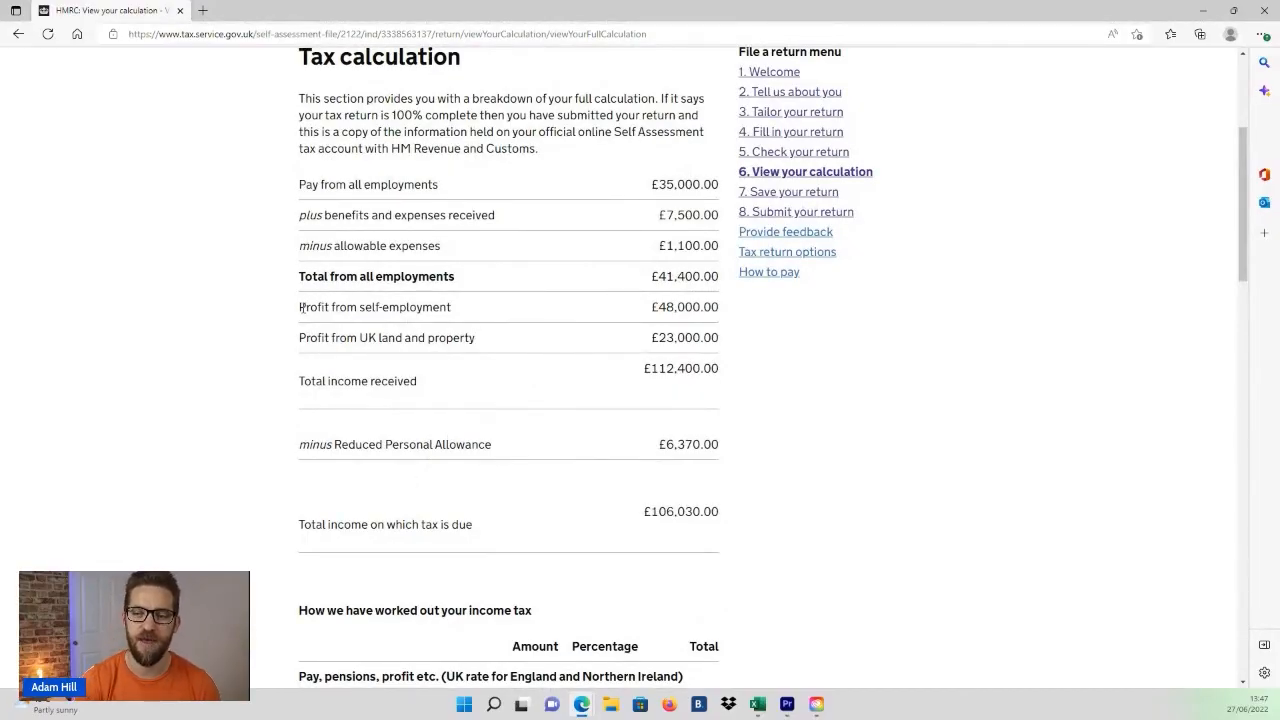
pyautogui.moveTo(300, 308); pyautogui.dragTo(432, 307)
pyautogui.moveTo(306, 338); pyautogui.dragTo(470, 342)
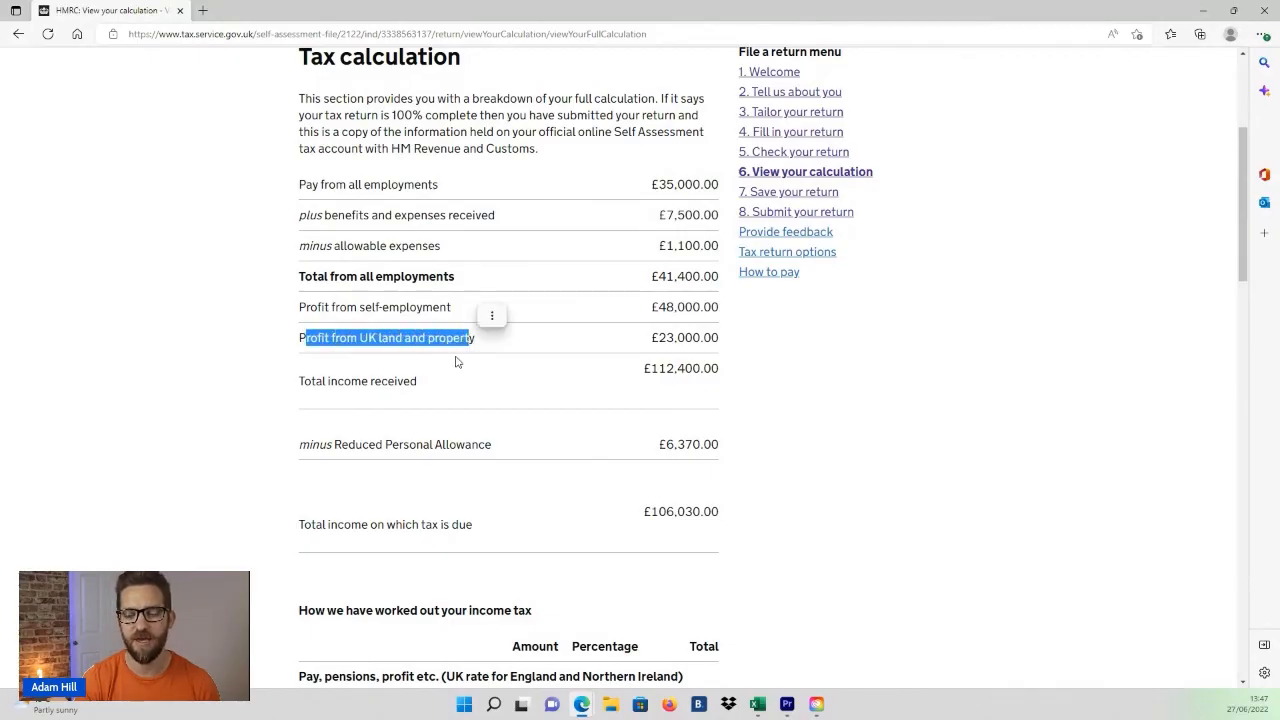
pyautogui.click(445, 373)
pyautogui.scroll(2, 445, 373)
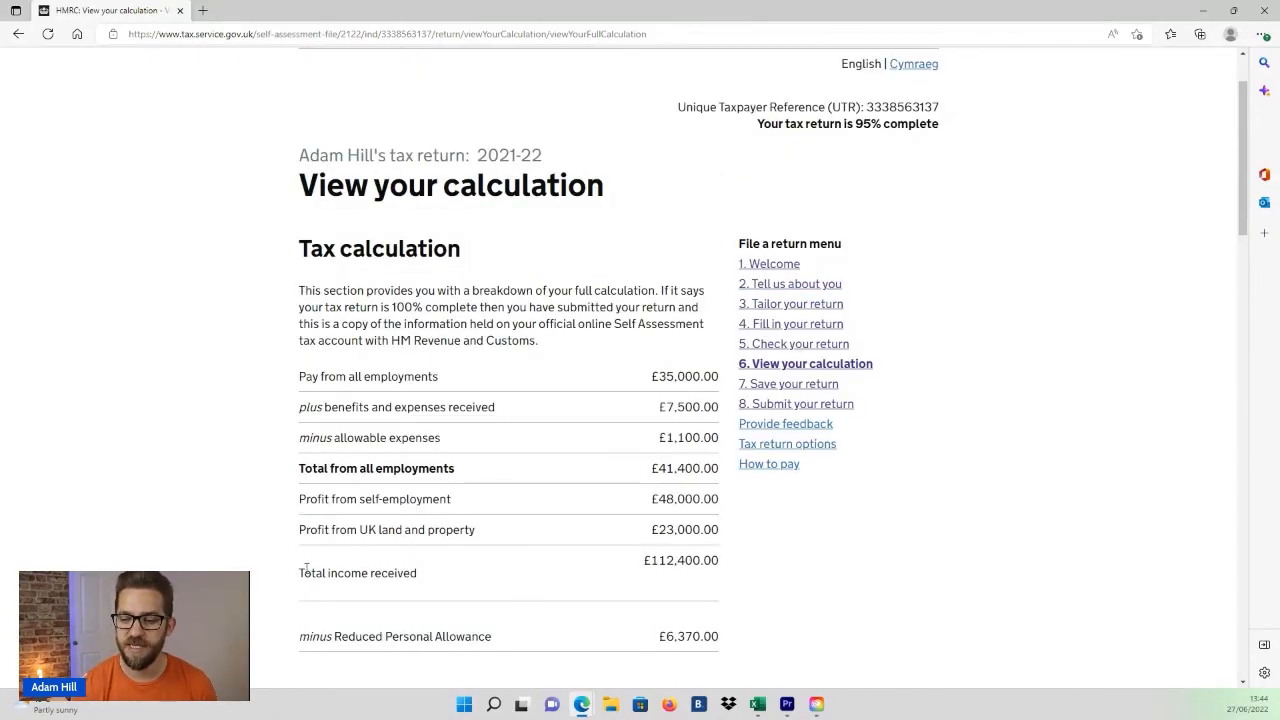
pyautogui.moveTo(300, 572); pyautogui.dragTo(422, 574)
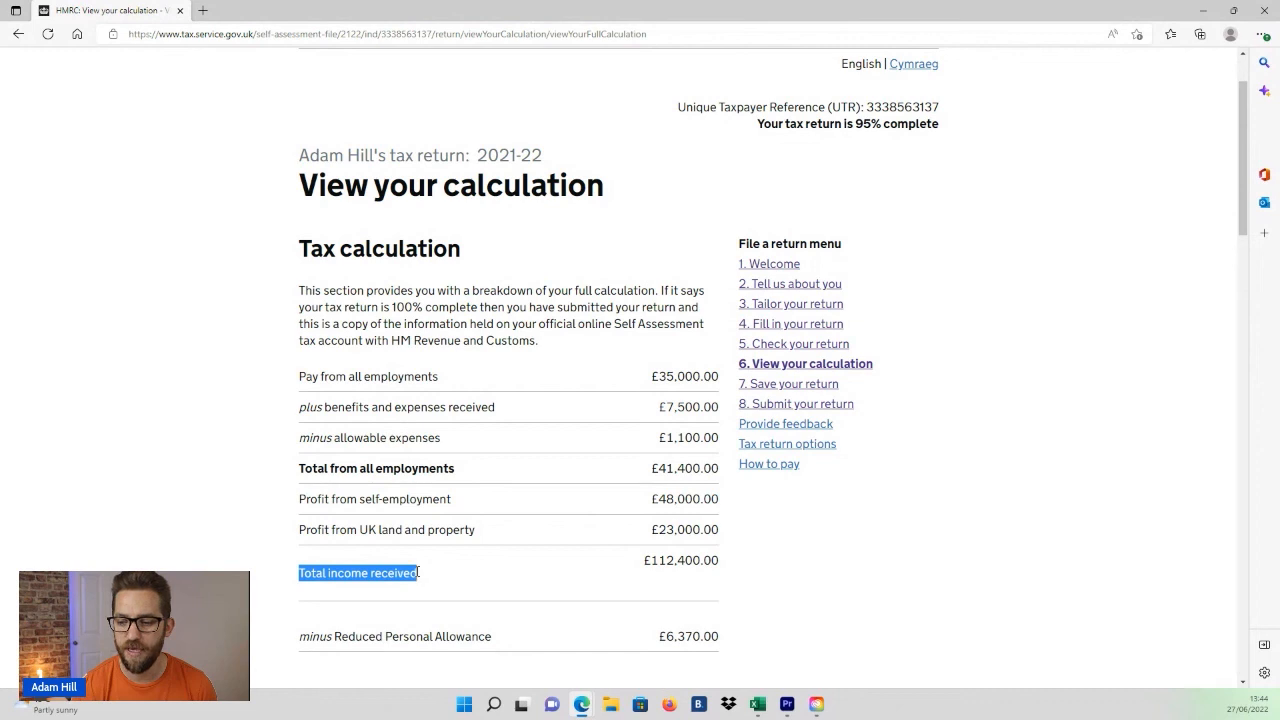
pyautogui.moveTo(645, 560); pyautogui.dragTo(686, 561)
pyautogui.scroll(-1, 737, 586)
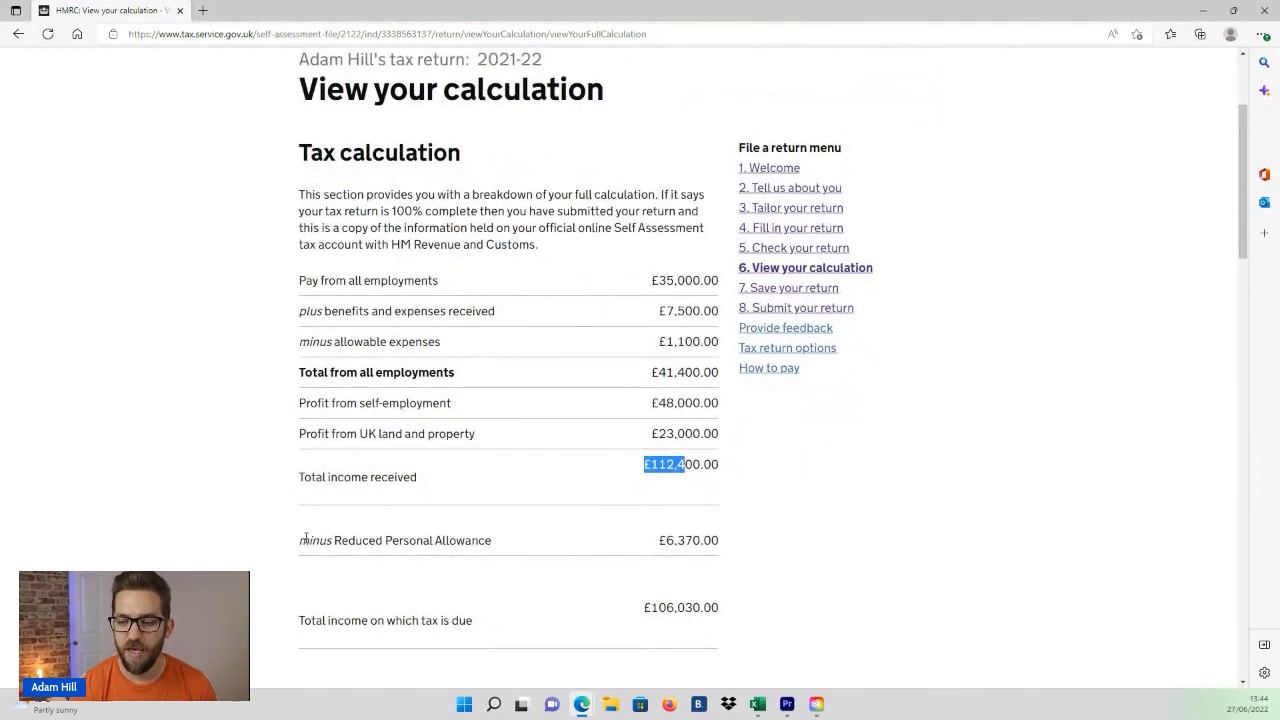
pyautogui.moveTo(299, 541); pyautogui.dragTo(494, 540)
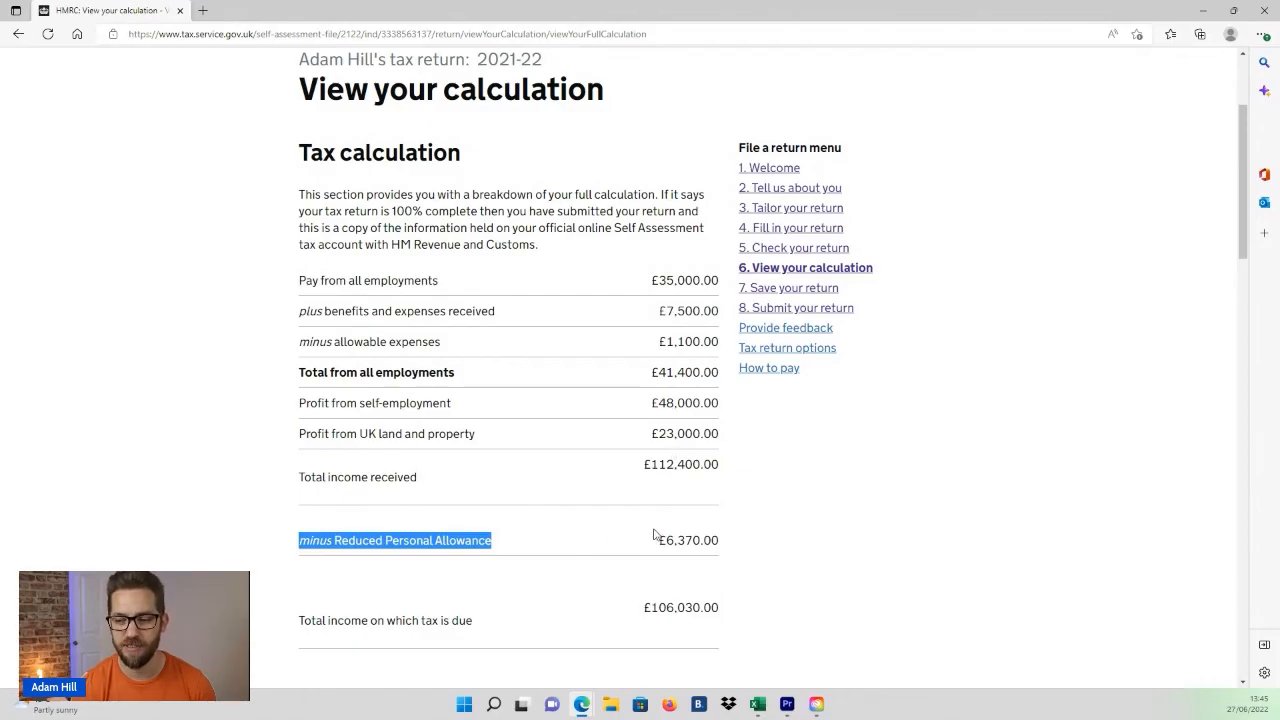
pyautogui.moveTo(664, 540); pyautogui.dragTo(719, 538)
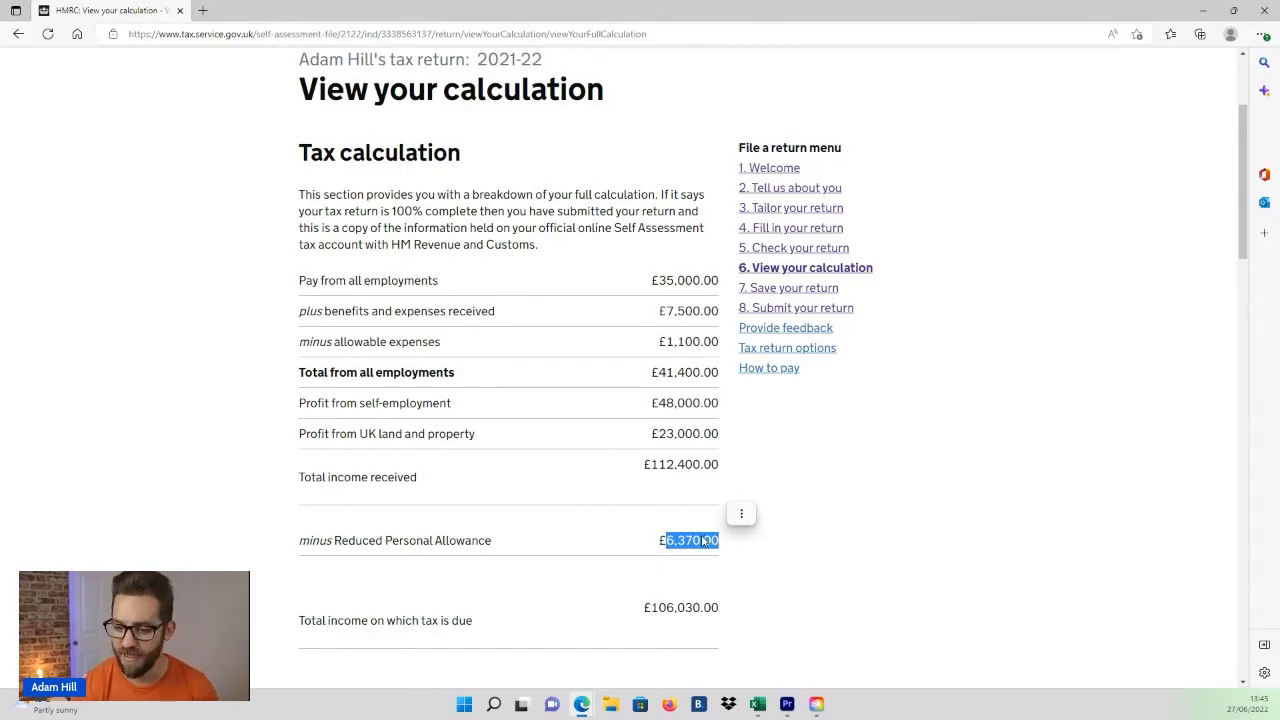
pyautogui.scroll(-5, 657, 424)
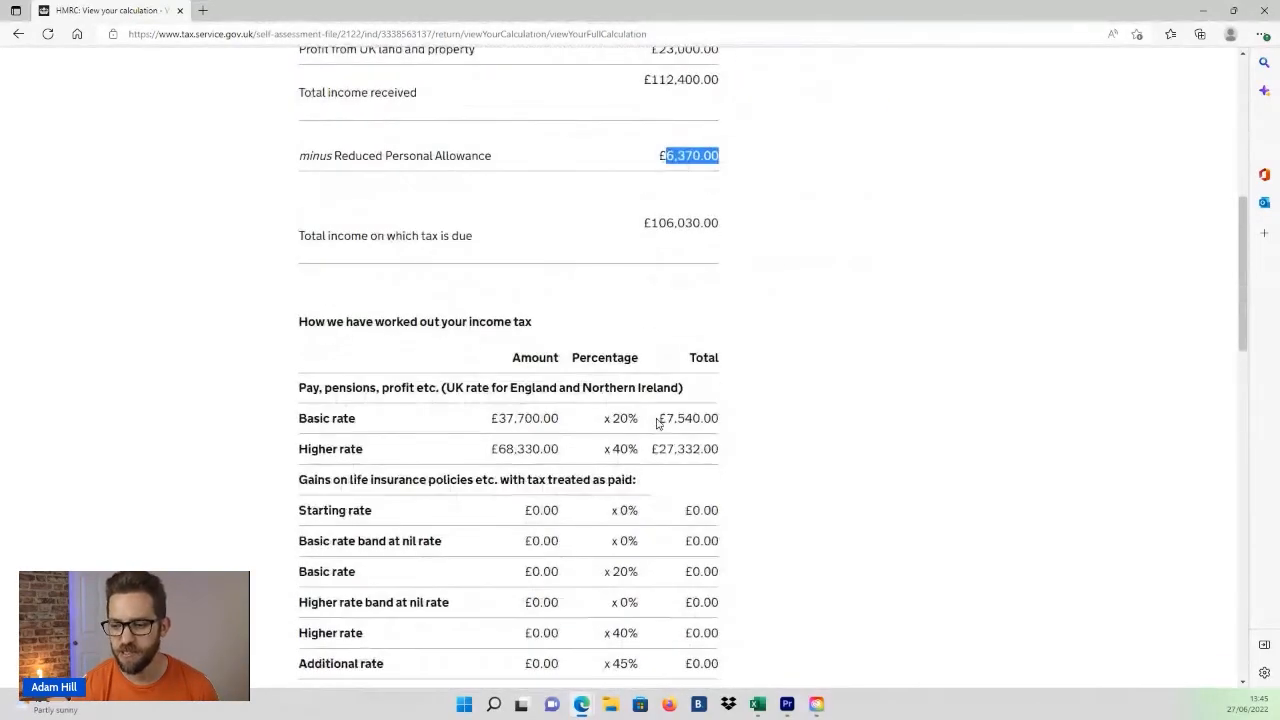
pyautogui.scroll(-1, 657, 424)
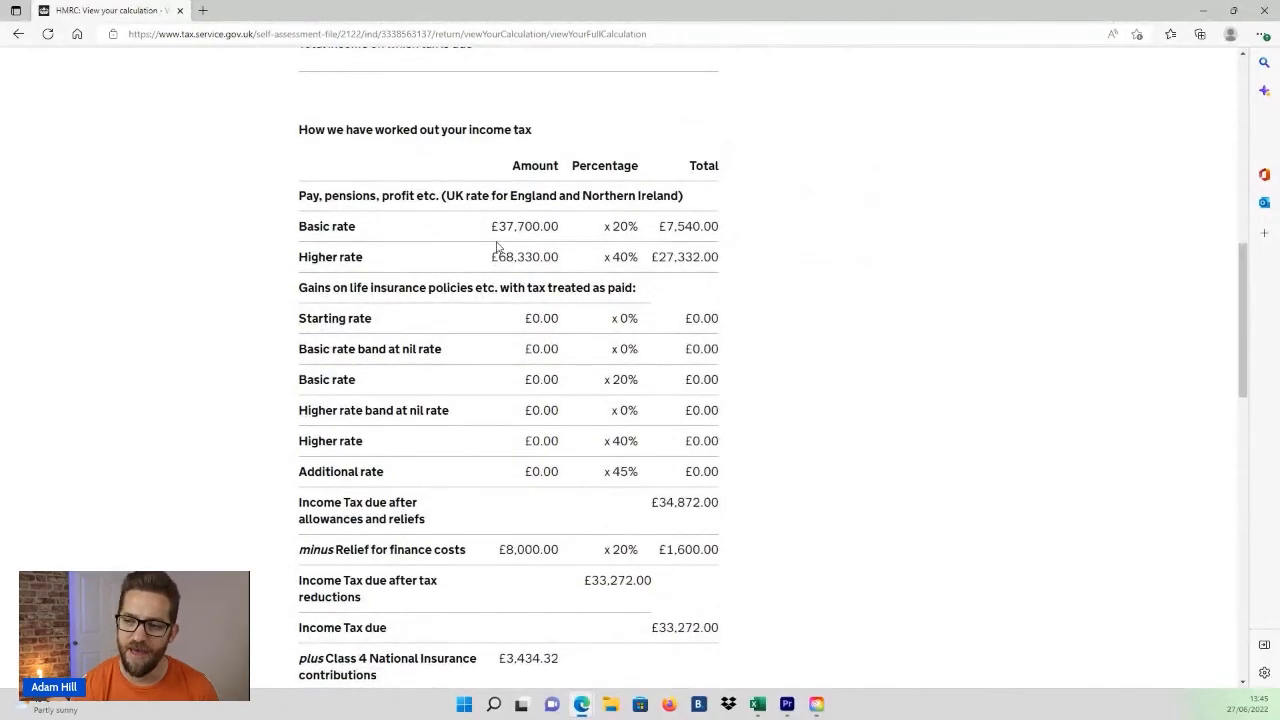